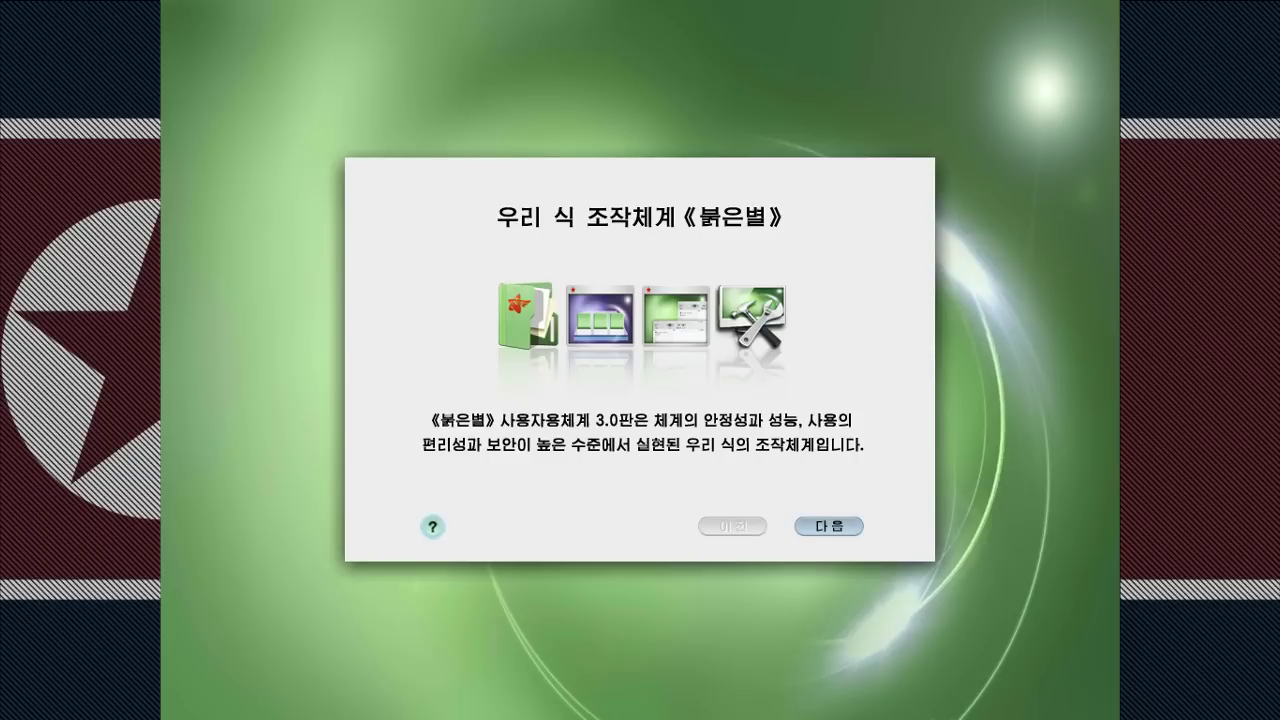
- Initialize the disk drive for the installation and choose the 20.0GB free space as the target partition
{"action": "left_click", "coordinate": [812, 526]}
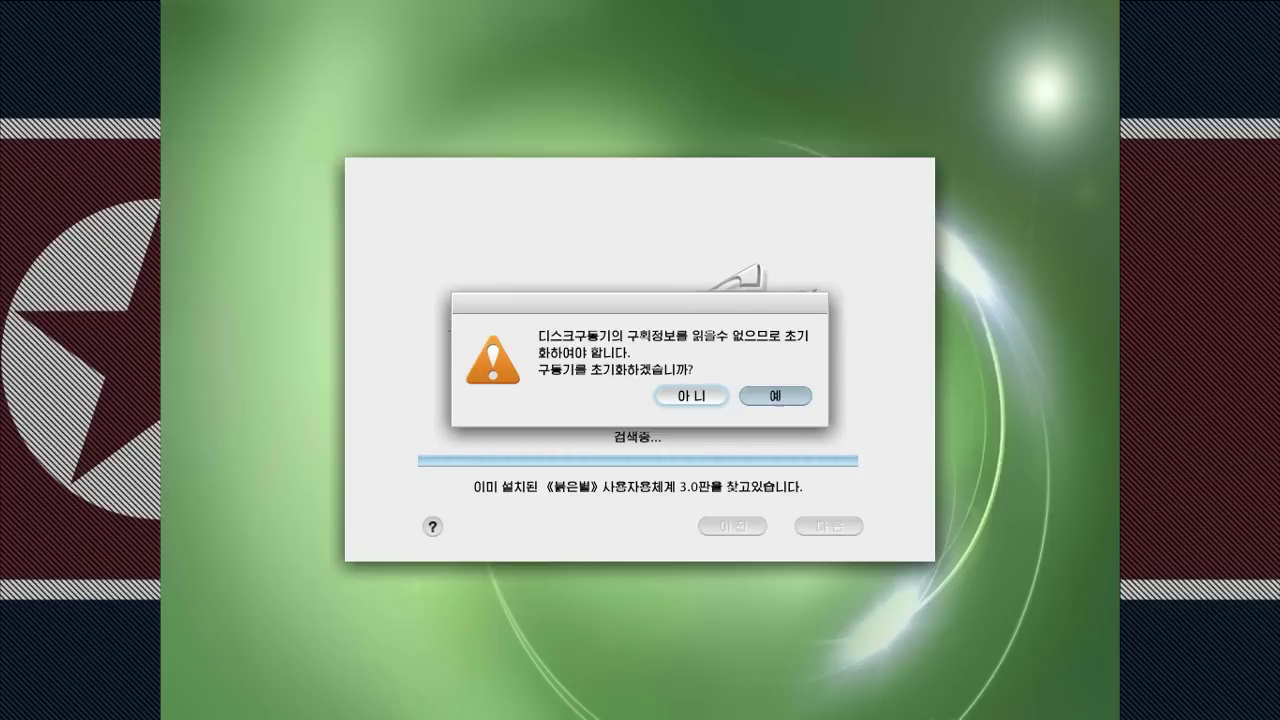
{"action": "left_click", "coordinate": [775, 396]}
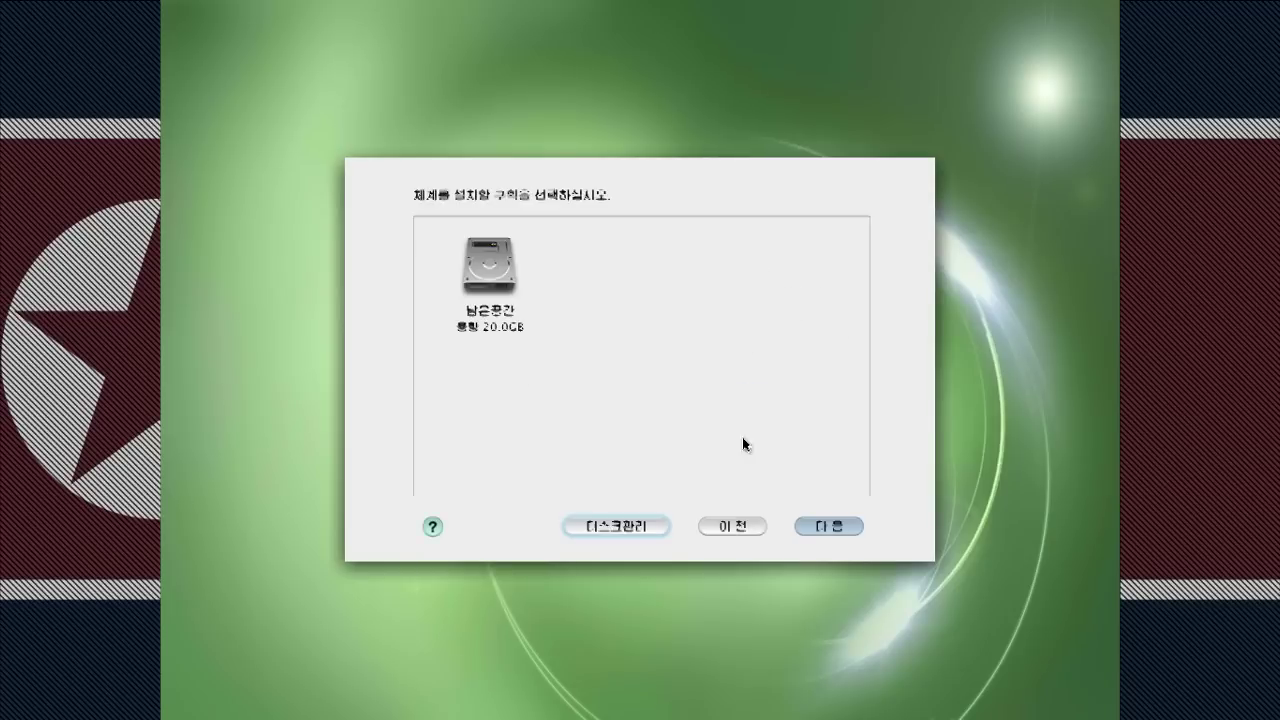
{"action": "left_click", "coordinate": [515, 278]}
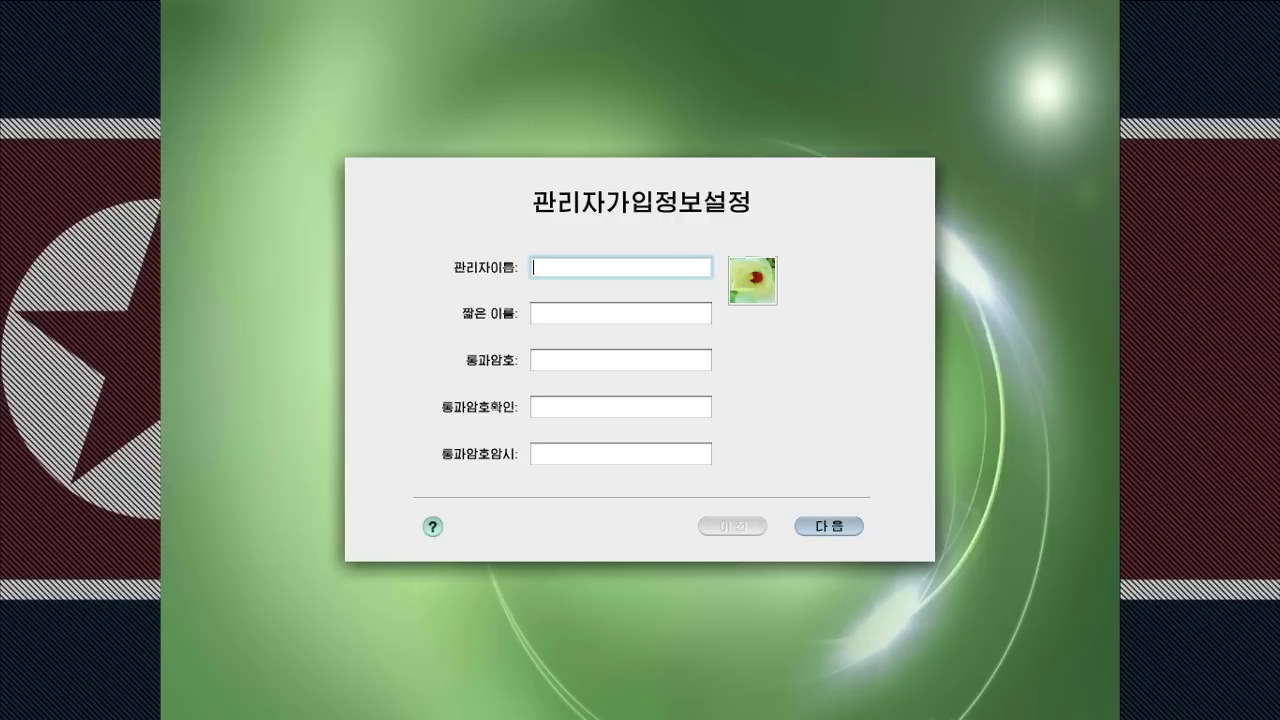
- Fill in the administrator account's name, enter and confirm the account password, and set the password hint to "red star os"
{"action": "type", "text": "reijin"}
{"action": "key", "text": "Tab"}
{"action": "key", "text": "Tab"}
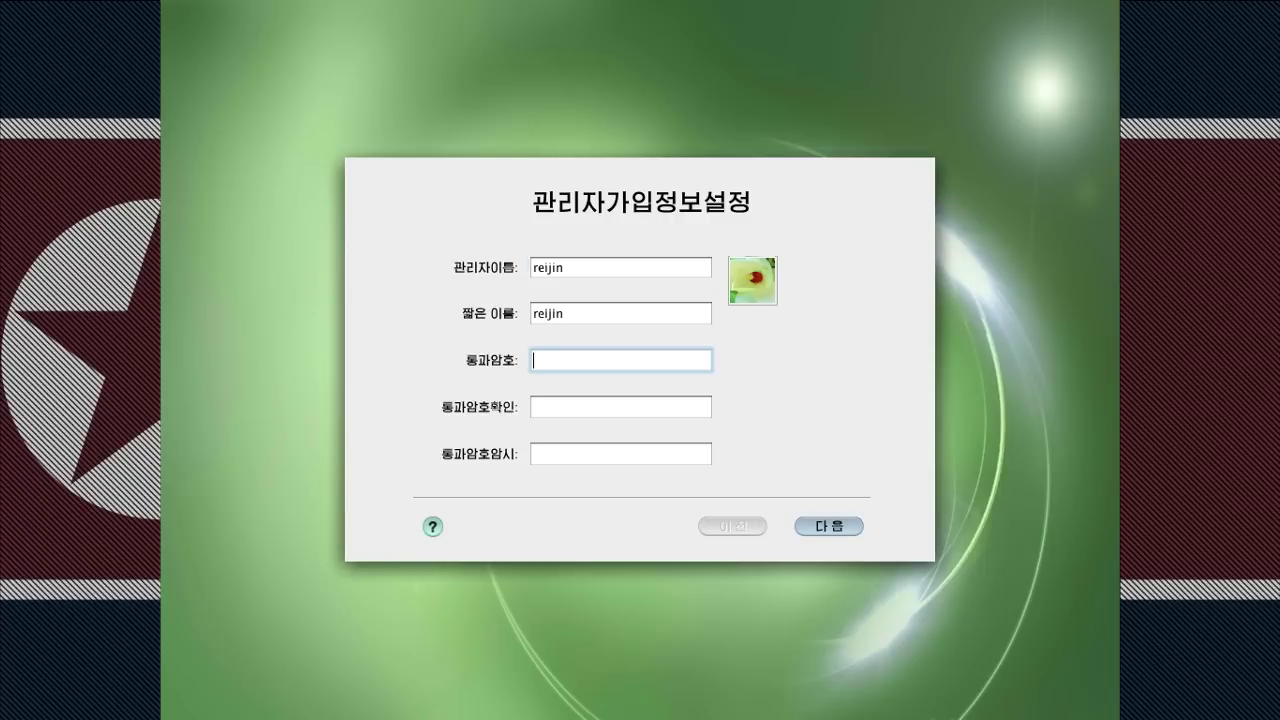
{"action": "type", "text": "******"}
{"action": "key", "text": "Tab"}
{"action": "type", "text": "******"}
{"action": "key", "text": "Tab"}
{"action": "type", "text": "red s"}
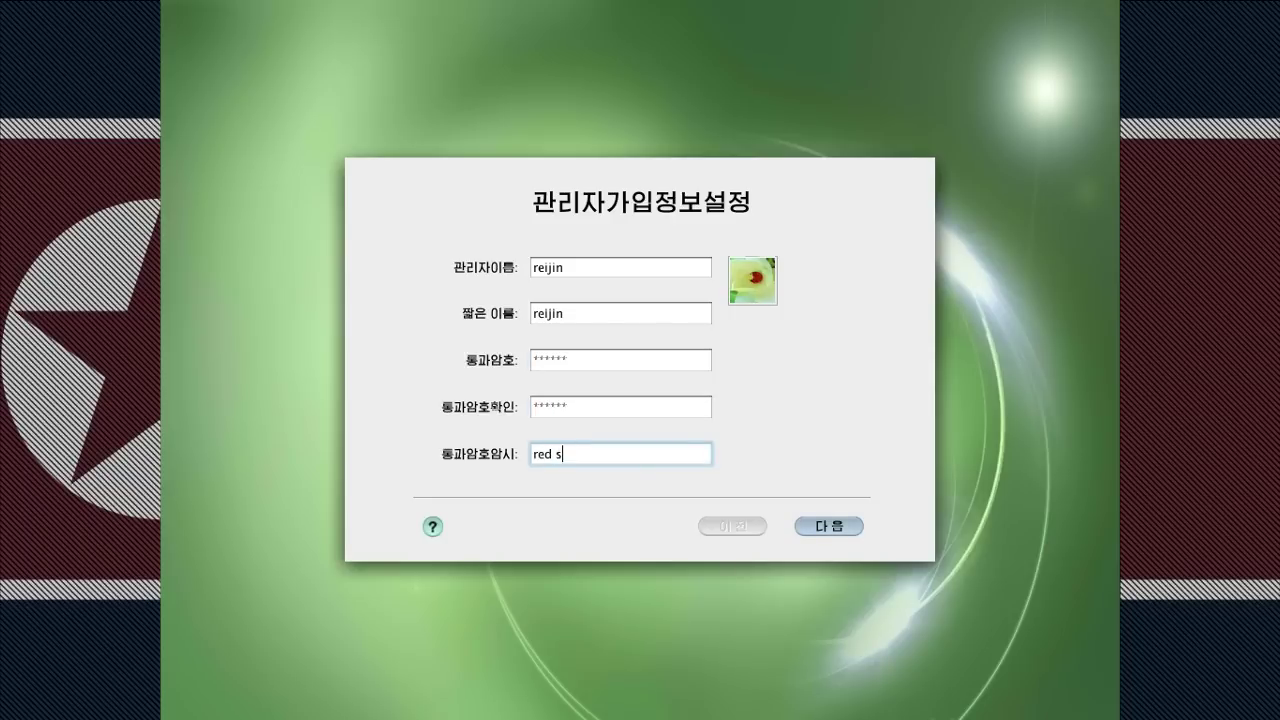
{"action": "type", "text": "tar os"}
- Choose the pink blossoms on blue sky as the administrator's account picture and continue to the network settings
{"action": "left_click", "coordinate": [752, 288]}
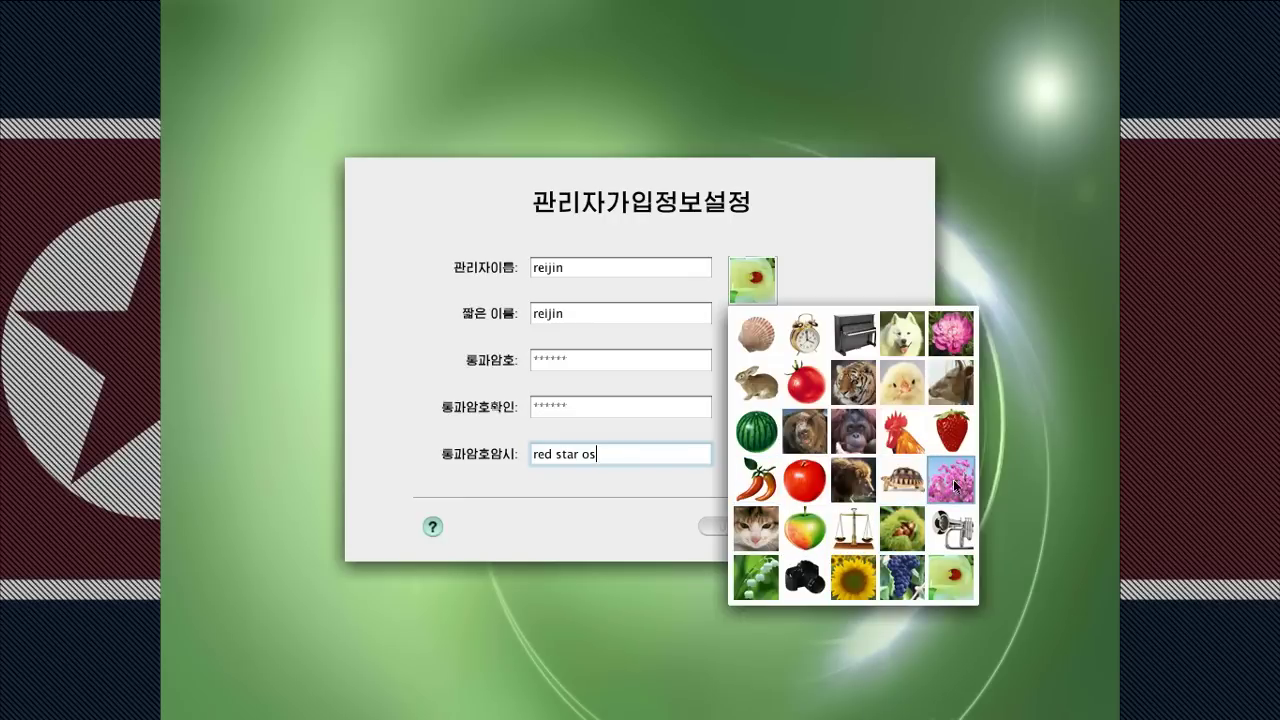
{"action": "key", "text": "Return"}
{"action": "left_click", "coordinate": [828, 525]}
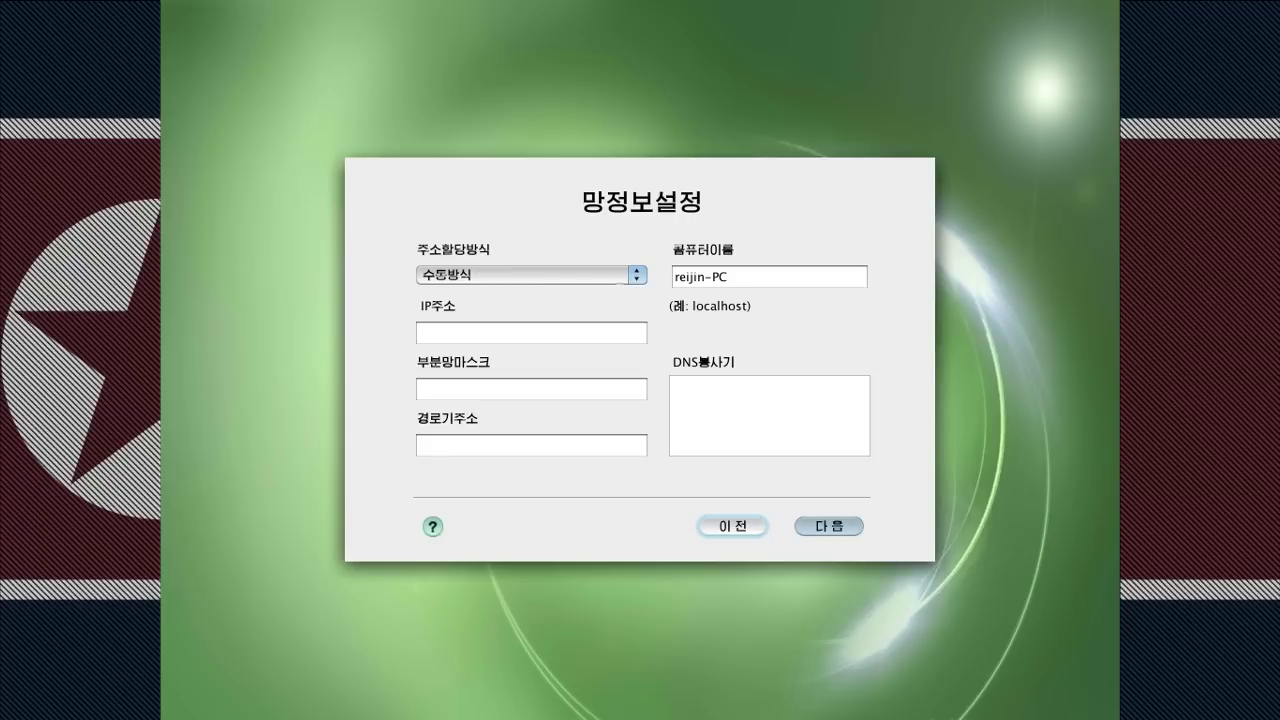
- Set the network address assignment method to DHCP and continue with the DNS server list left empty
{"action": "left_click", "coordinate": [598, 278]}
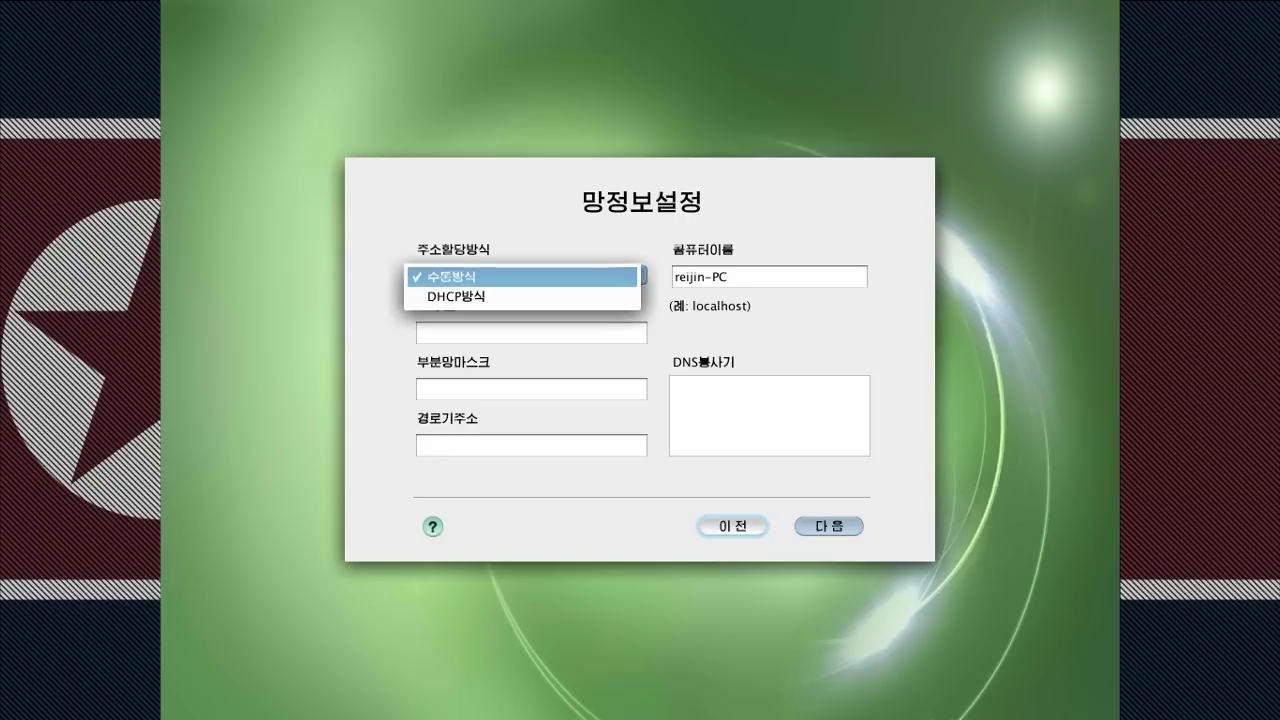
{"action": "left_click", "coordinate": [521, 296]}
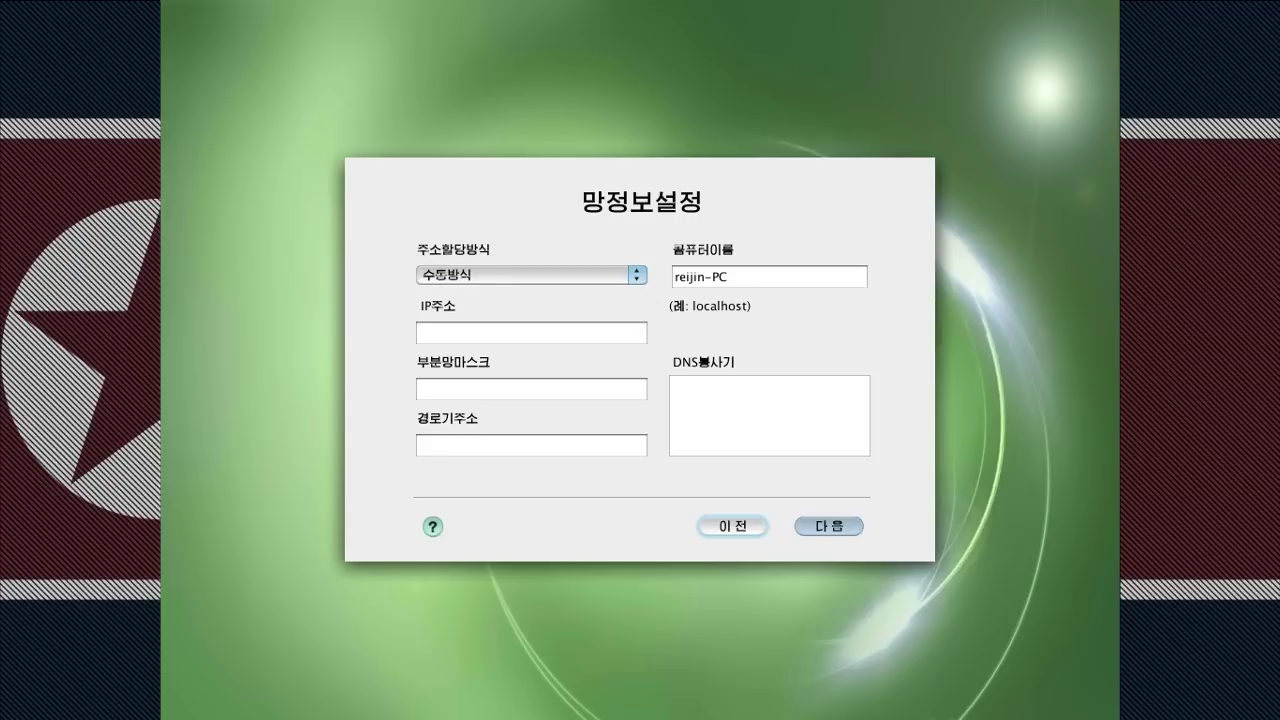
{"action": "left_click", "coordinate": [676, 395]}
{"action": "left_click", "coordinate": [598, 275]}
{"action": "left_click", "coordinate": [617, 294]}
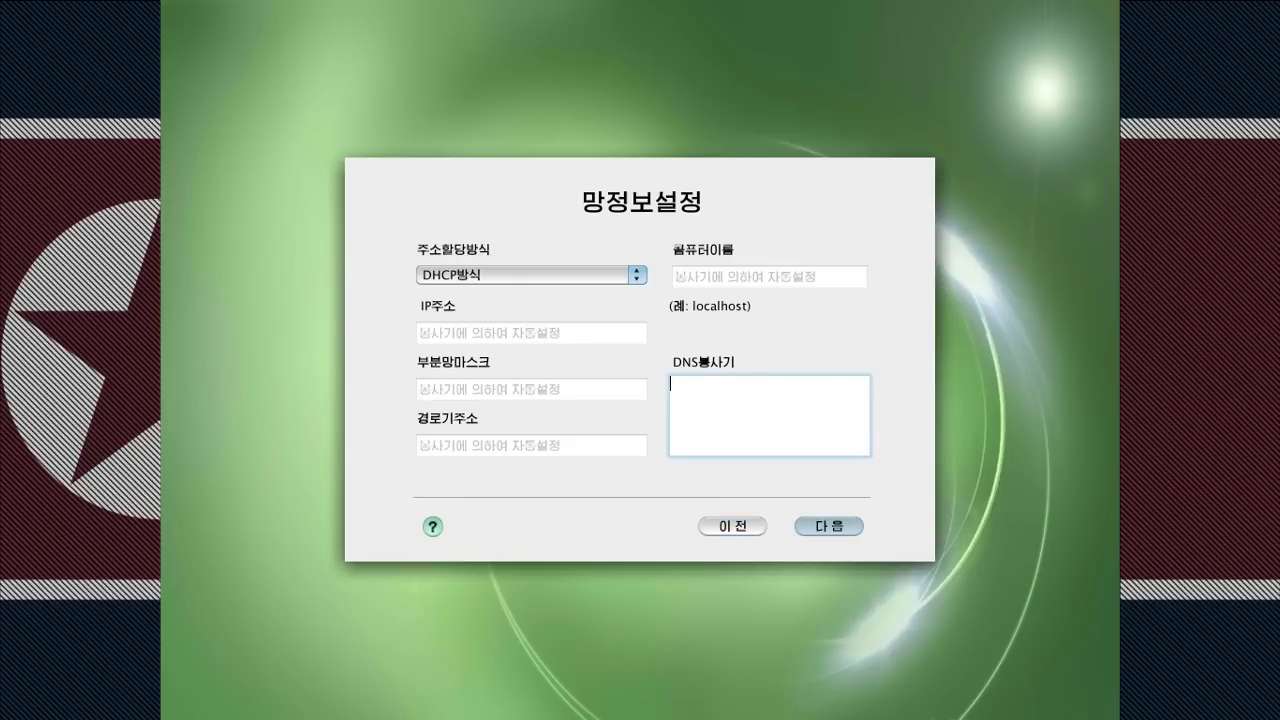
{"action": "key", "text": "Return"}
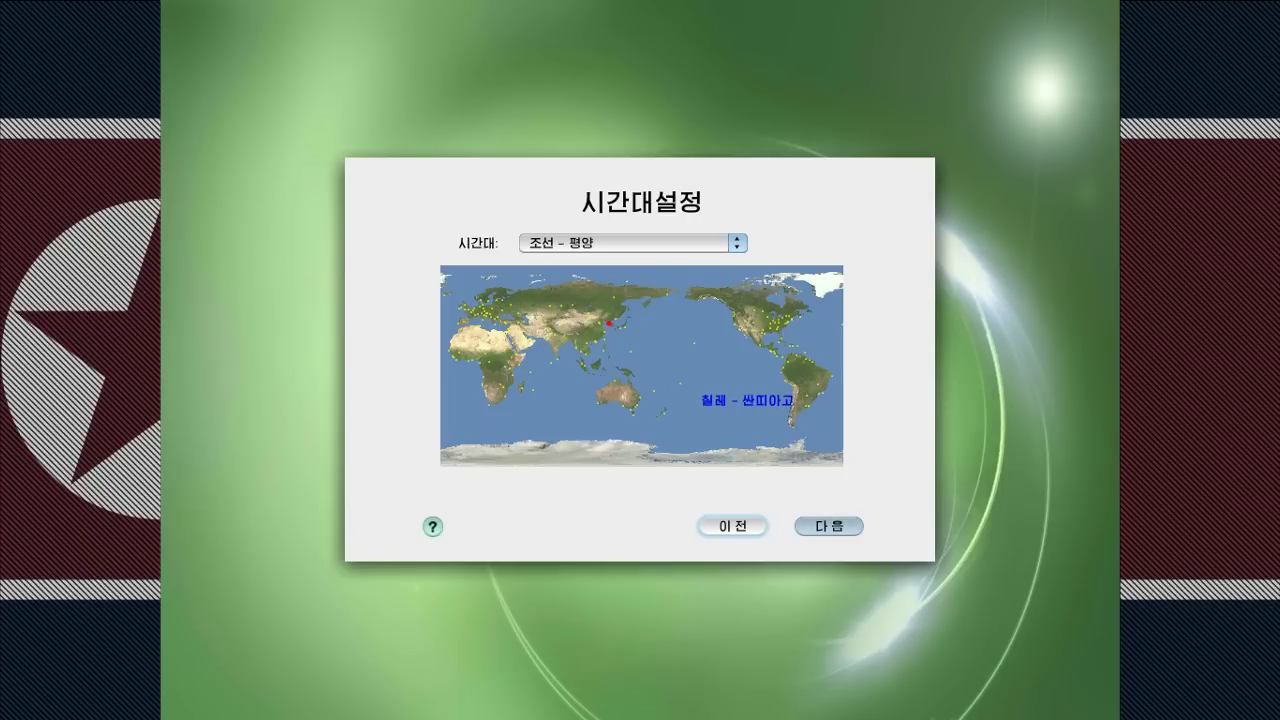
- Keep the 조선 - 평양 time zone and the preset date and time, and start the installation
{"action": "left_click", "coordinate": [829, 525]}
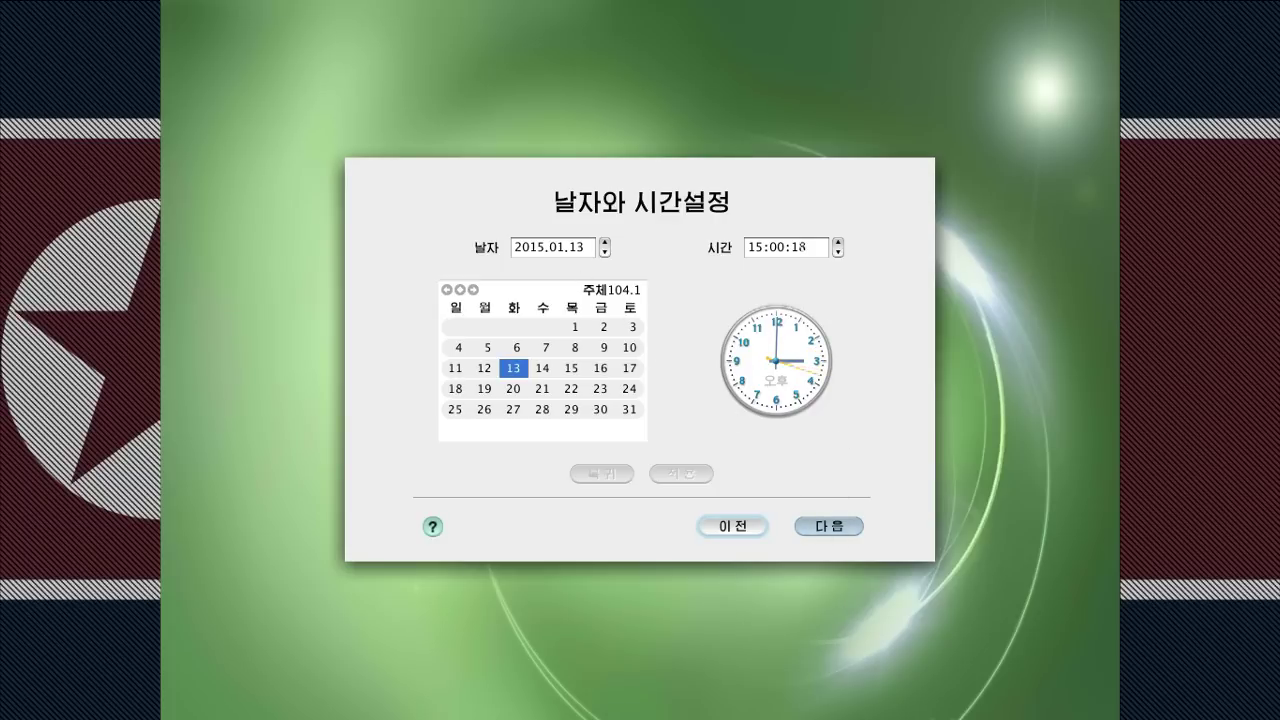
{"action": "left_click", "coordinate": [829, 525]}
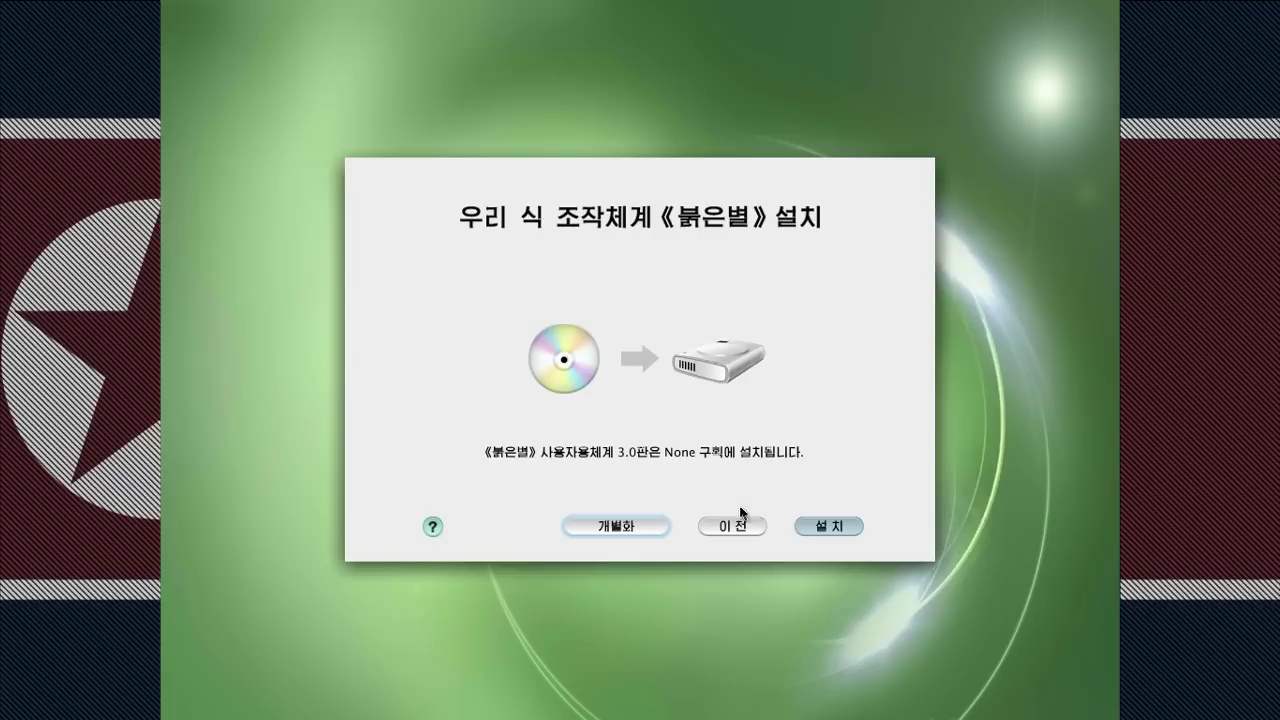
{"action": "left_click", "coordinate": [827, 525]}
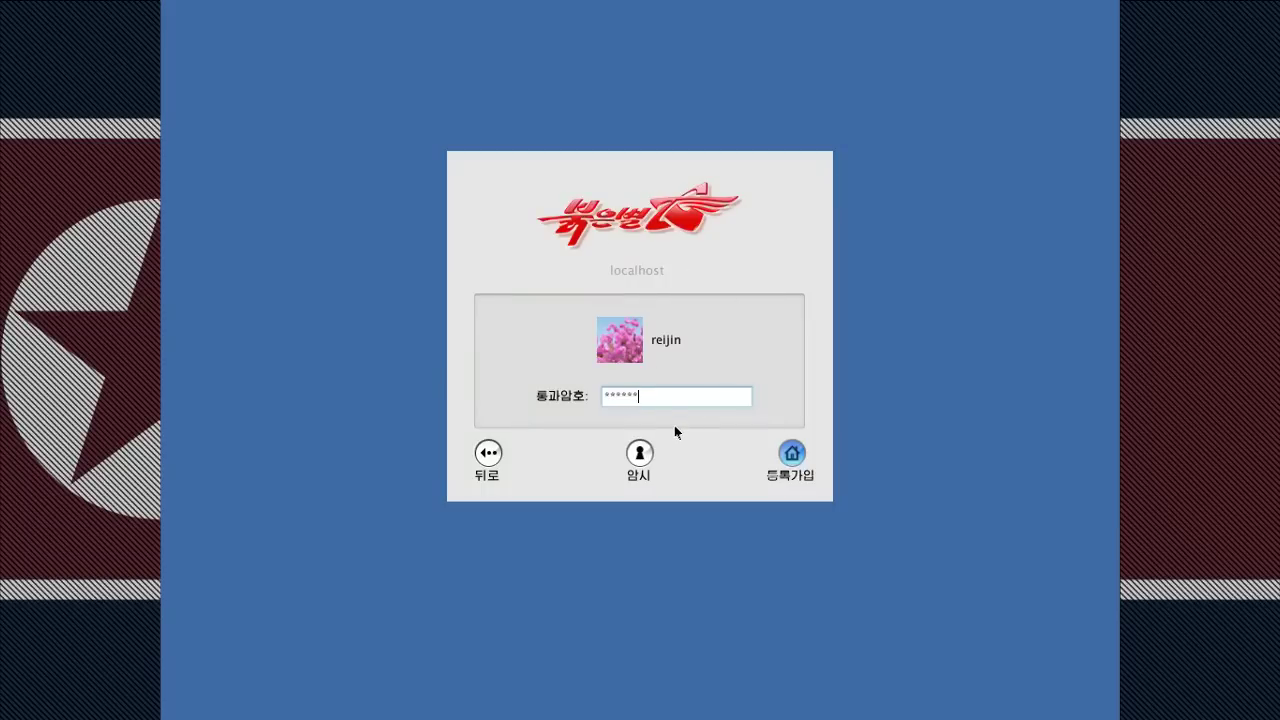
- Log in with the account password and open the settings for changing the desktop background
{"action": "key", "text": "Return"}
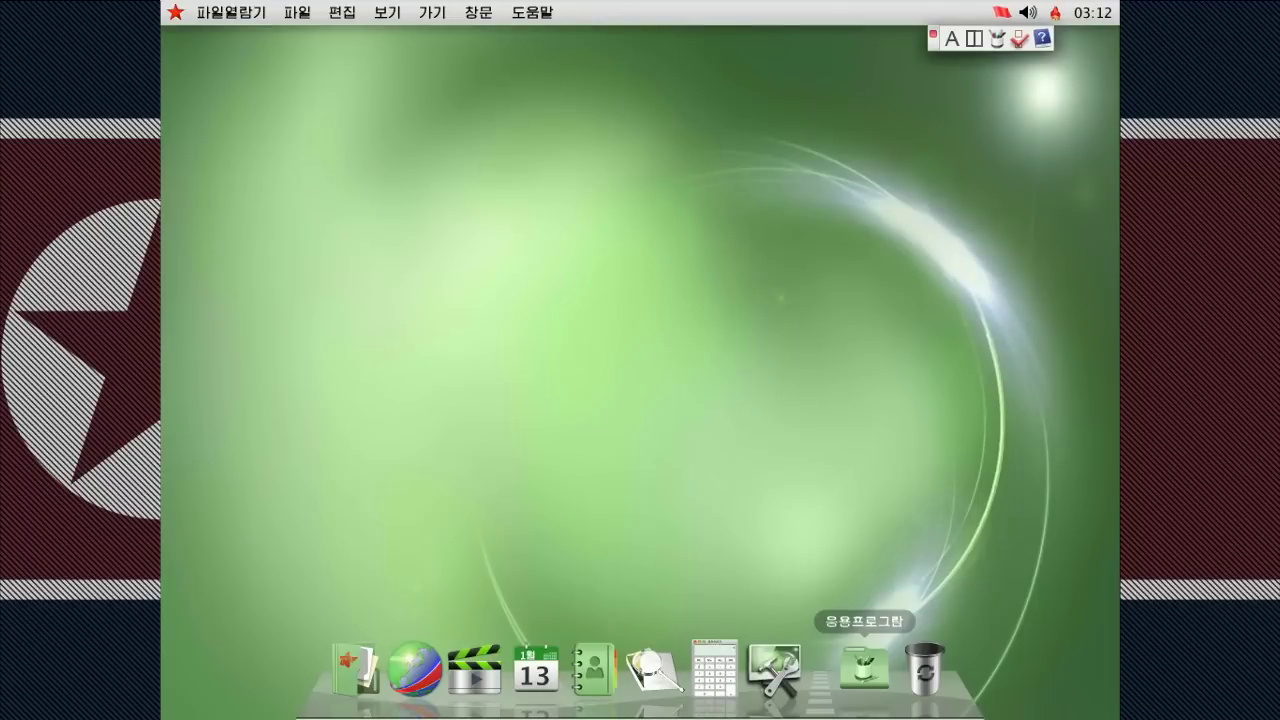
{"action": "left_click_drag", "start_coordinate": [554, 334], "coordinate": [616, 416]}
{"action": "right_click", "coordinate": [660, 245]}
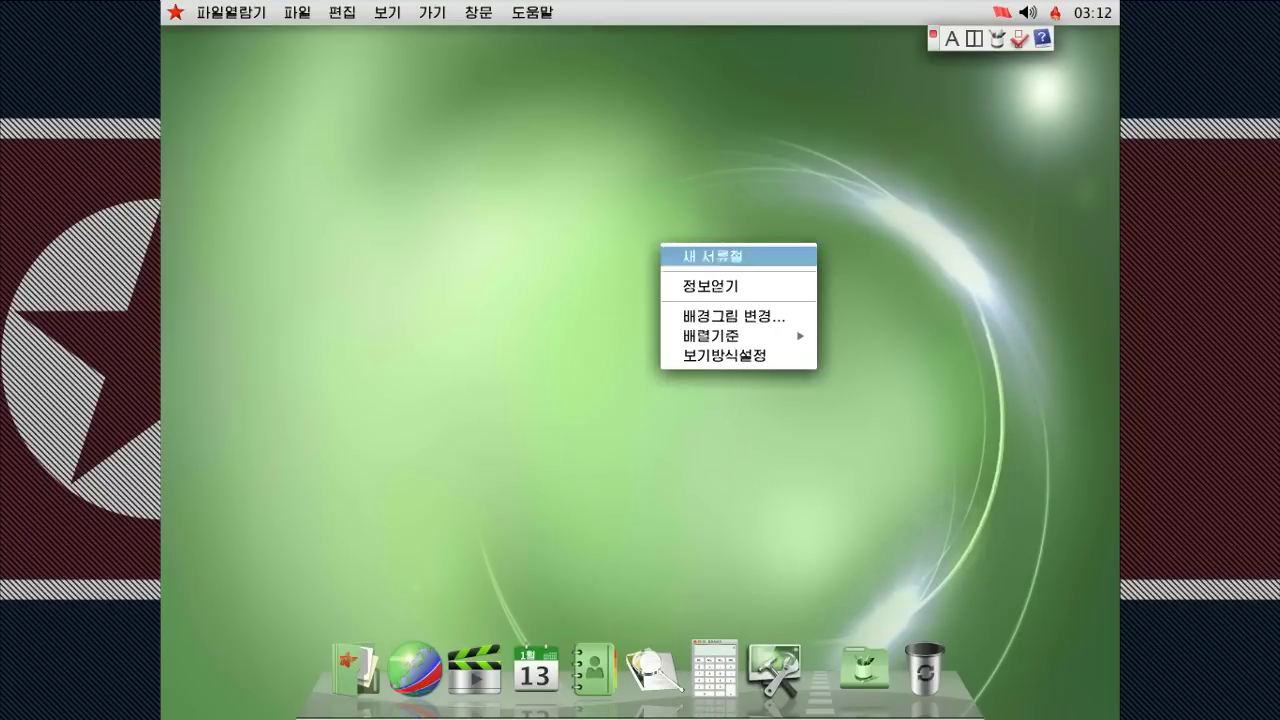
{"action": "left_click", "coordinate": [515, 251]}
{"action": "right_click", "coordinate": [509, 178]}
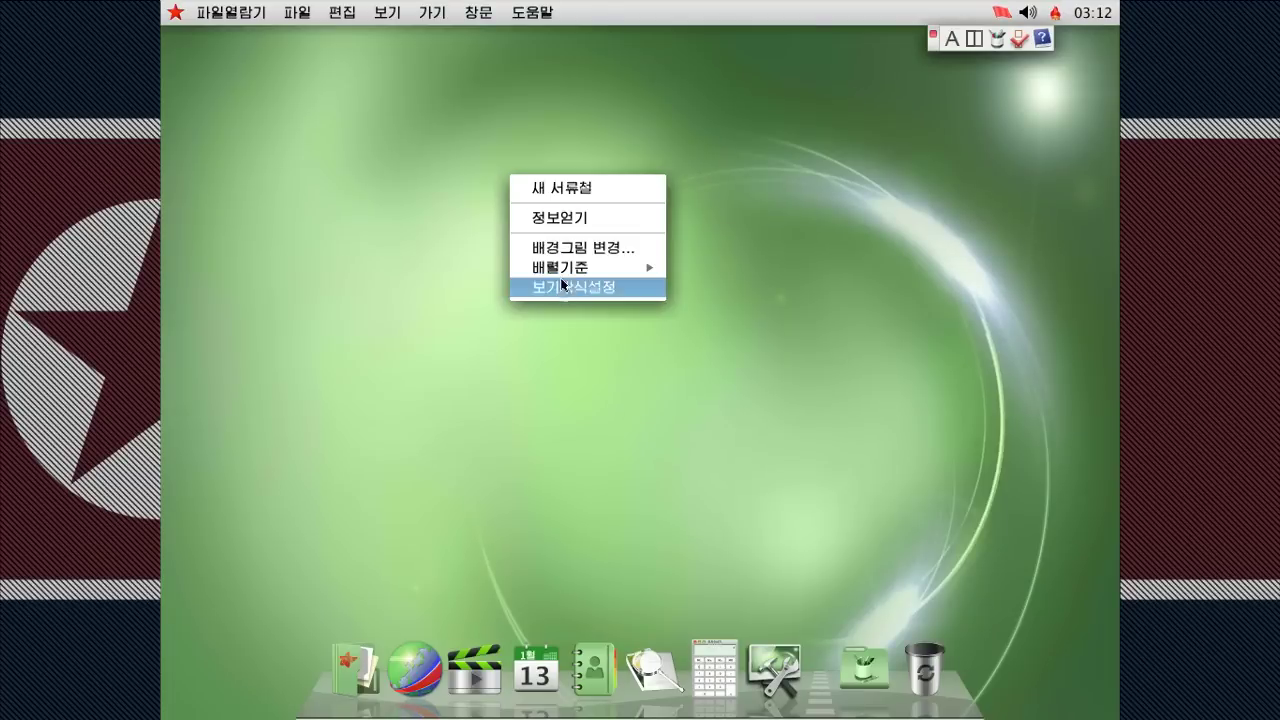
{"action": "left_click", "coordinate": [597, 236]}
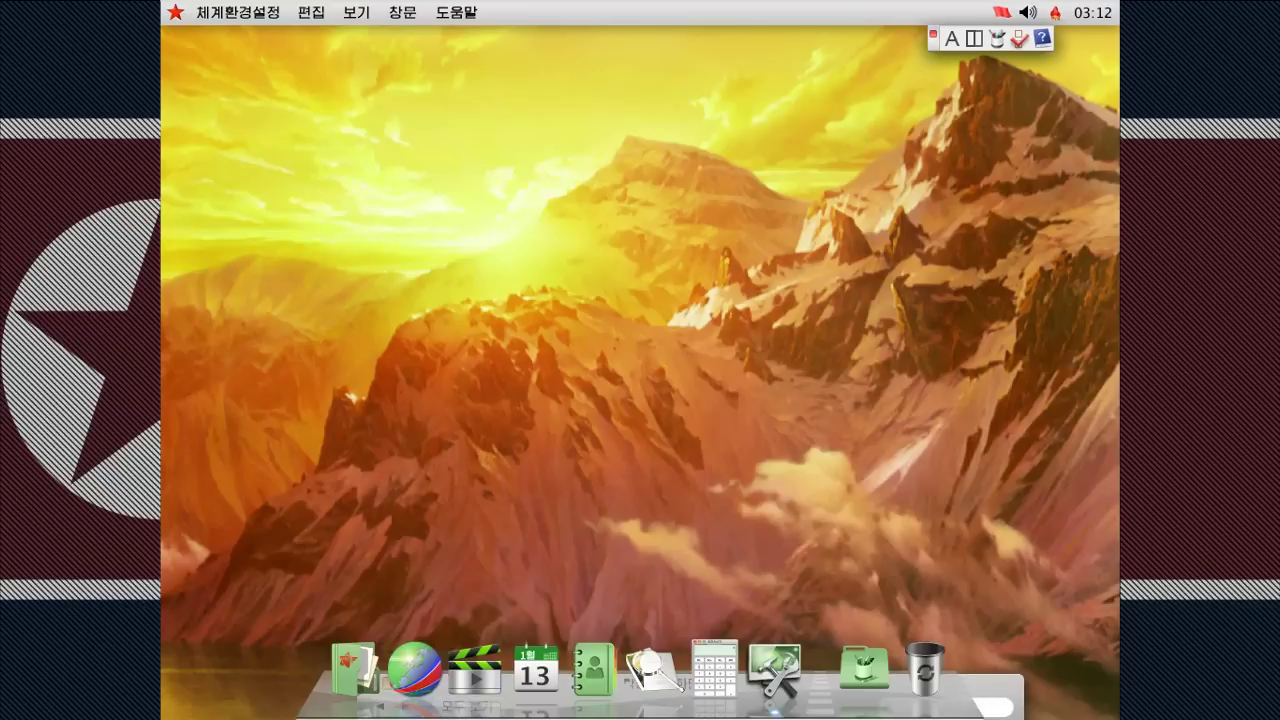
- Set the desktop background to the 푸른 하늘 picture and move the settings window out of the way to view it
{"action": "left_click_drag", "start_coordinate": [676, 683], "coordinate": [693, 393]}
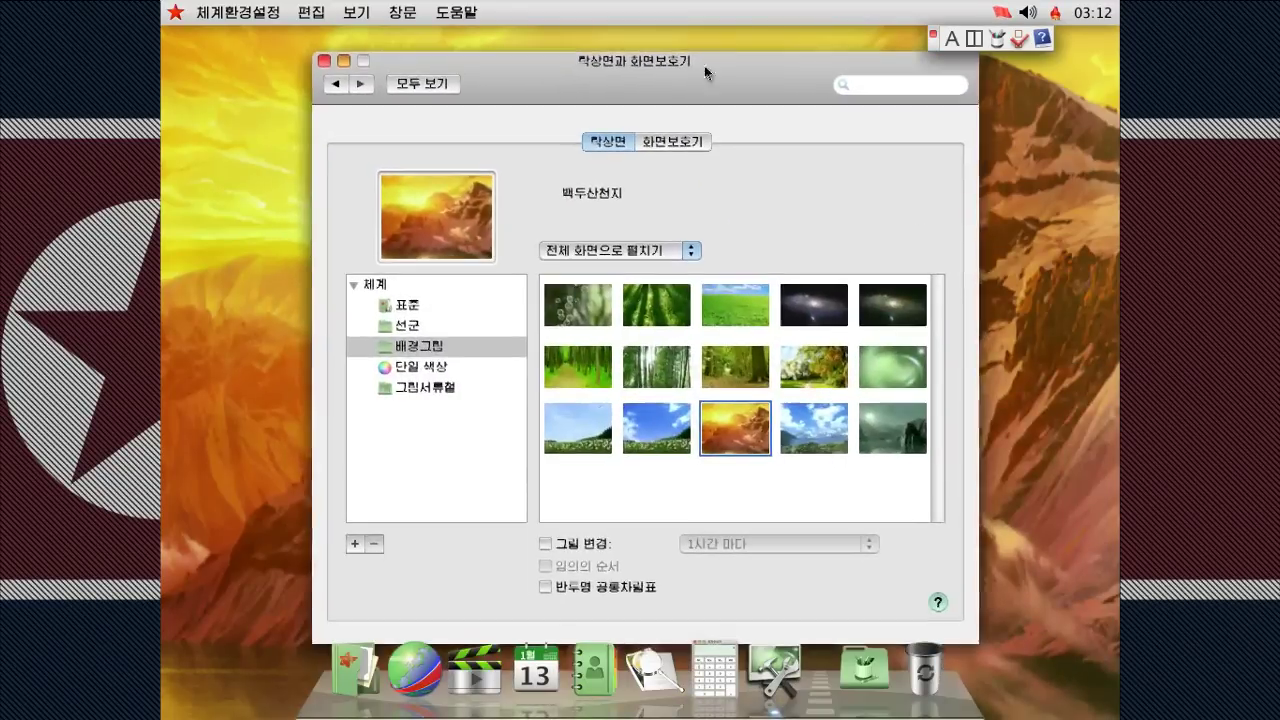
{"action": "left_click", "coordinate": [790, 444]}
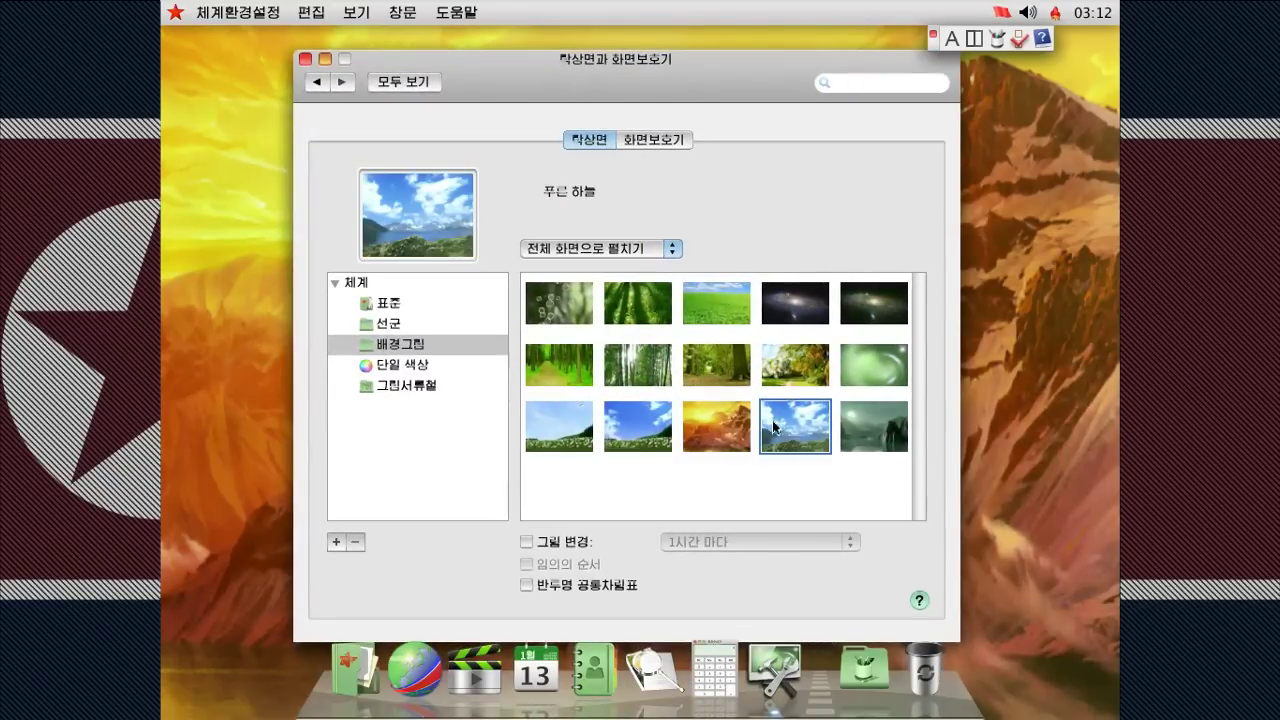
{"action": "double_click", "coordinate": [711, 61]}
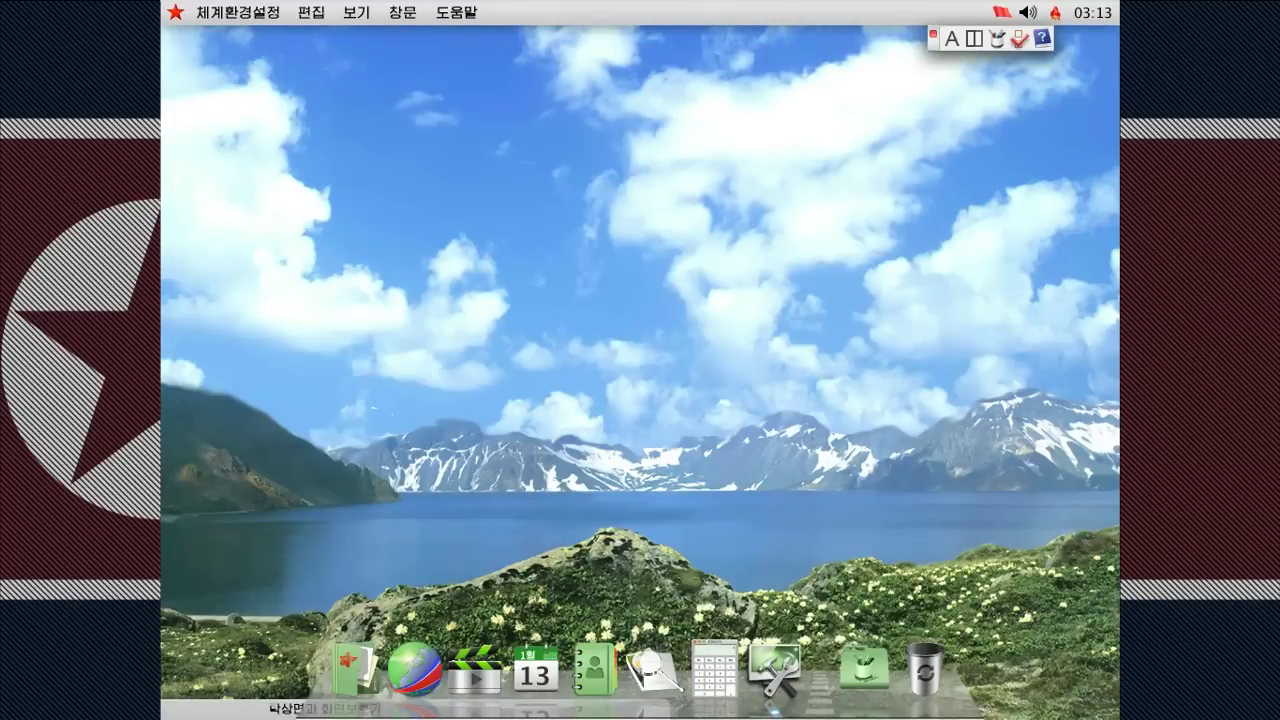
{"action": "left_click_drag", "start_coordinate": [270, 708], "coordinate": [440, 582]}
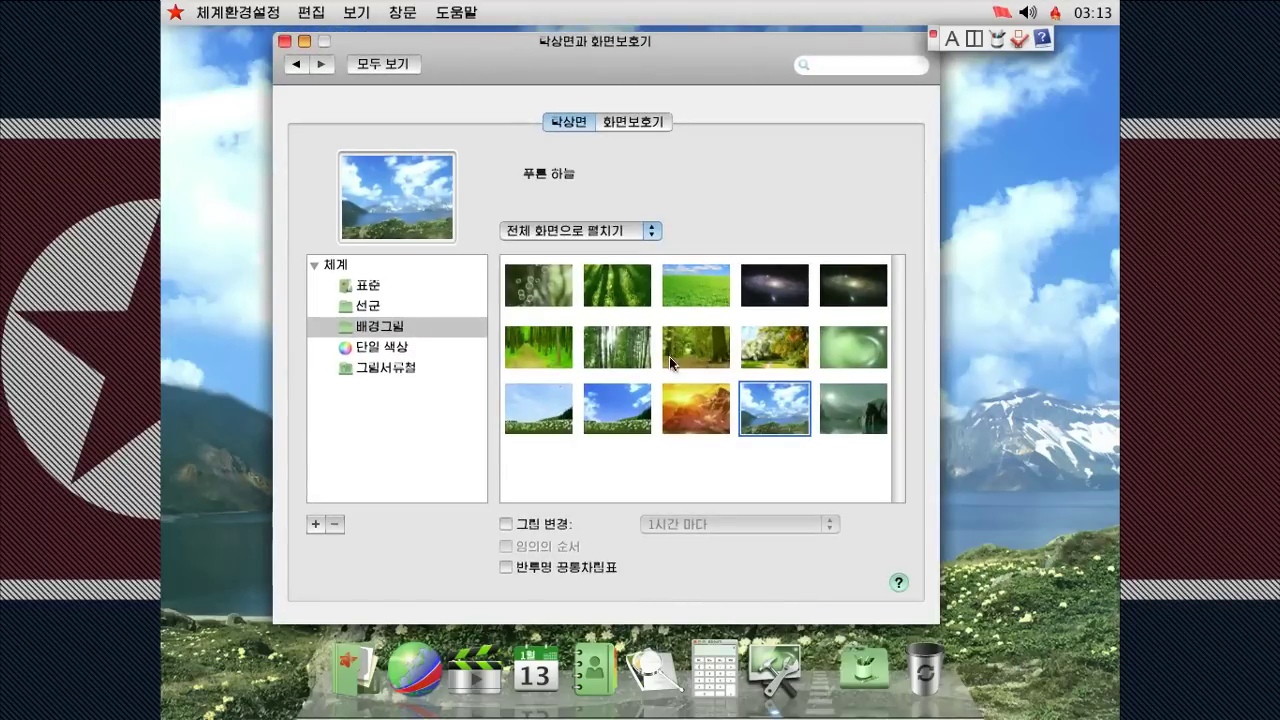
- Set the desktop background to 배경09, the autumn park picture, and briefly move the settings window away to view it
{"action": "left_click", "coordinate": [772, 350]}
{"action": "left_click_drag", "start_coordinate": [627, 43], "coordinate": [616, 711]}
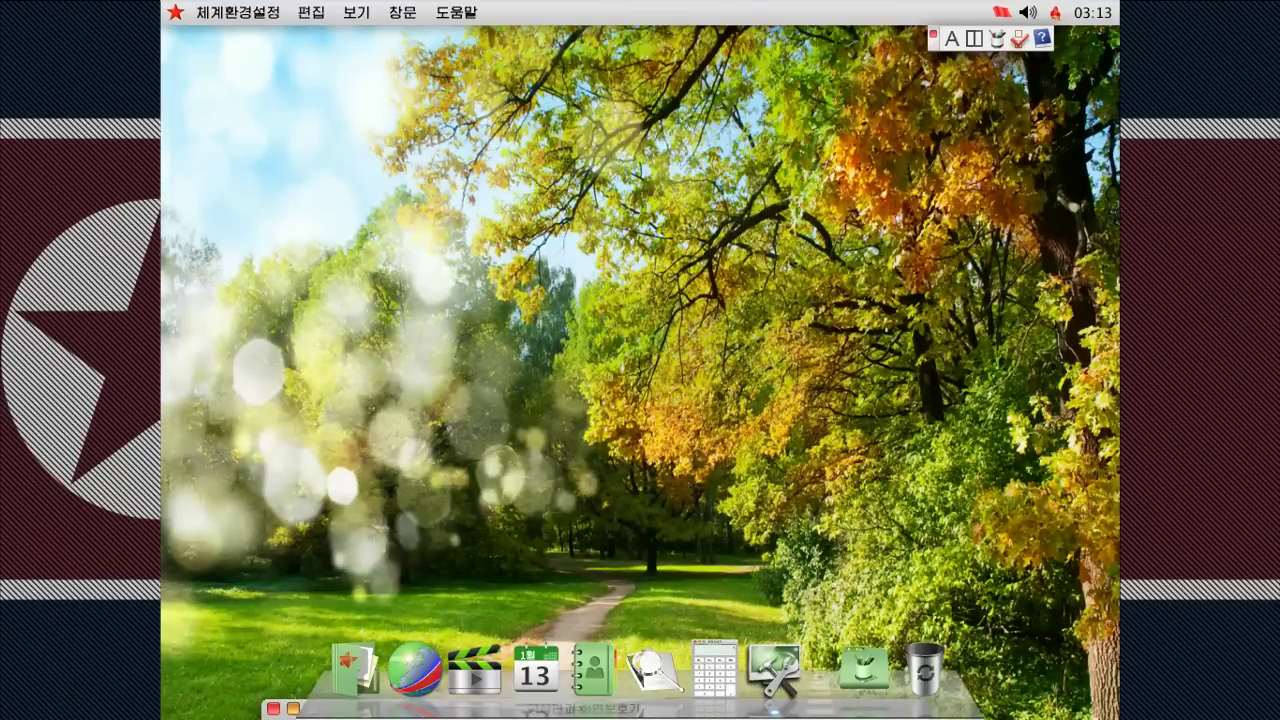
{"action": "left_click_drag", "start_coordinate": [616, 711], "coordinate": [635, 52]}
- Set the desktop background to the waterfall picture 울림폭포의 메아리 from the 선군 collection and uncover the desktop to view it
{"action": "left_click", "coordinate": [400, 318]}
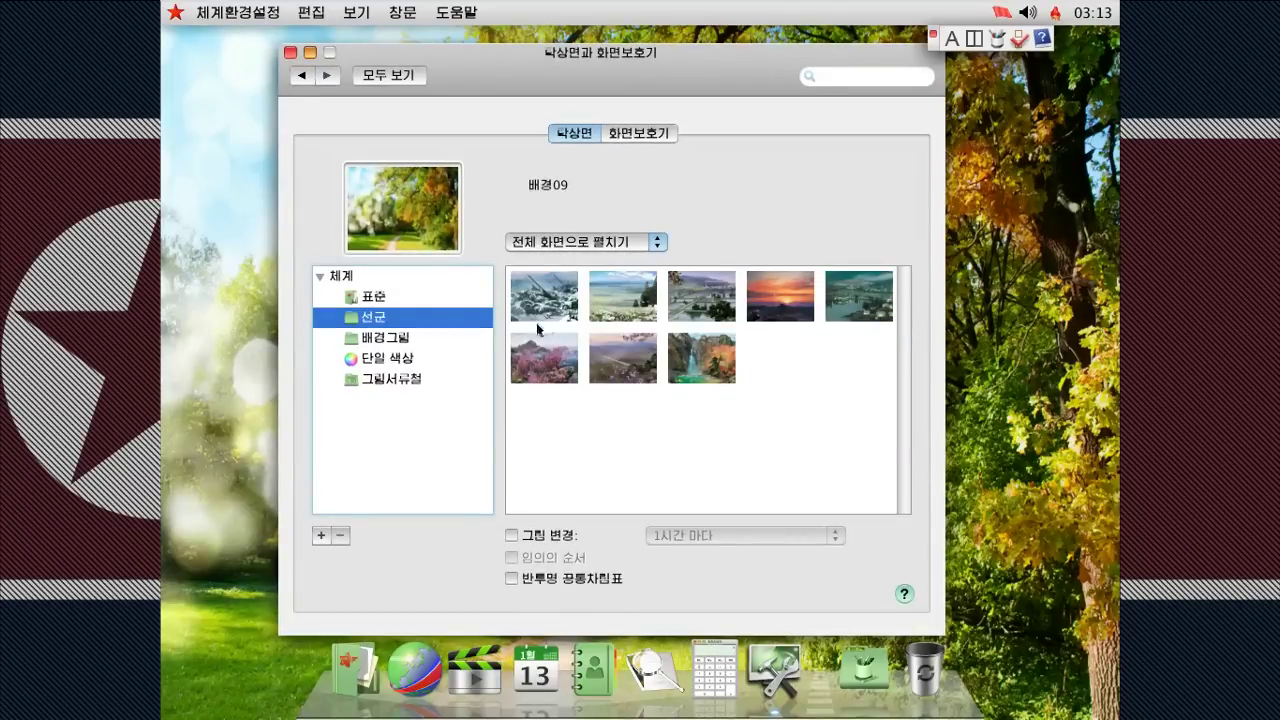
{"action": "left_click", "coordinate": [701, 357]}
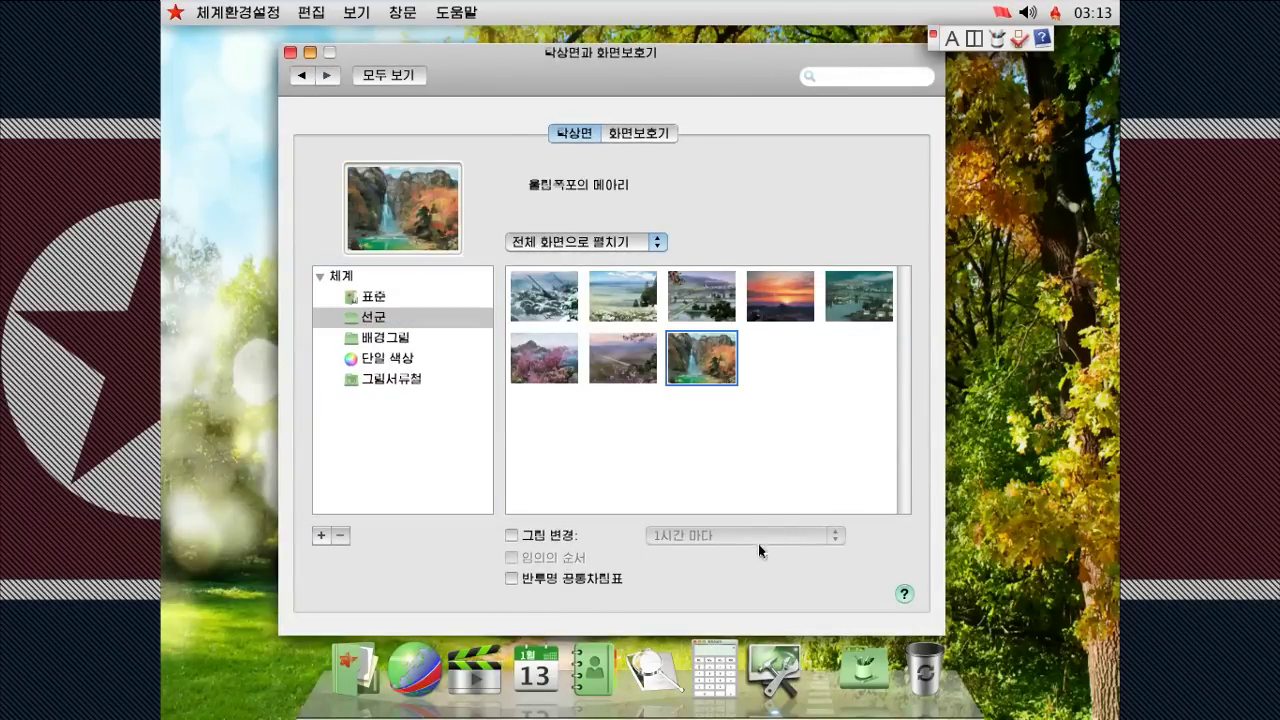
{"action": "double_click", "coordinate": [626, 49]}
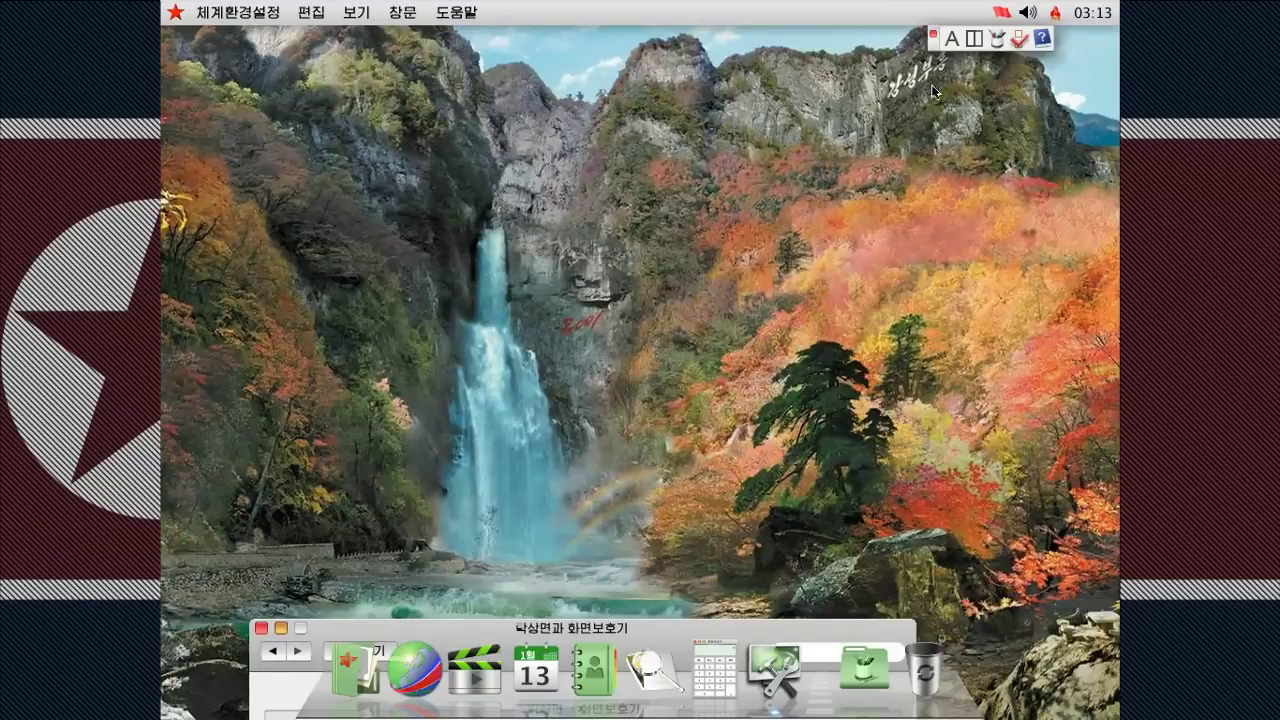
- Try the 선군 picture of tractors in a field and the azalea picture 철령의 철쭉 as desktop backgrounds
{"action": "left_click_drag", "start_coordinate": [635, 627], "coordinate": [647, 622]}
{"action": "double_click", "coordinate": [647, 622]}
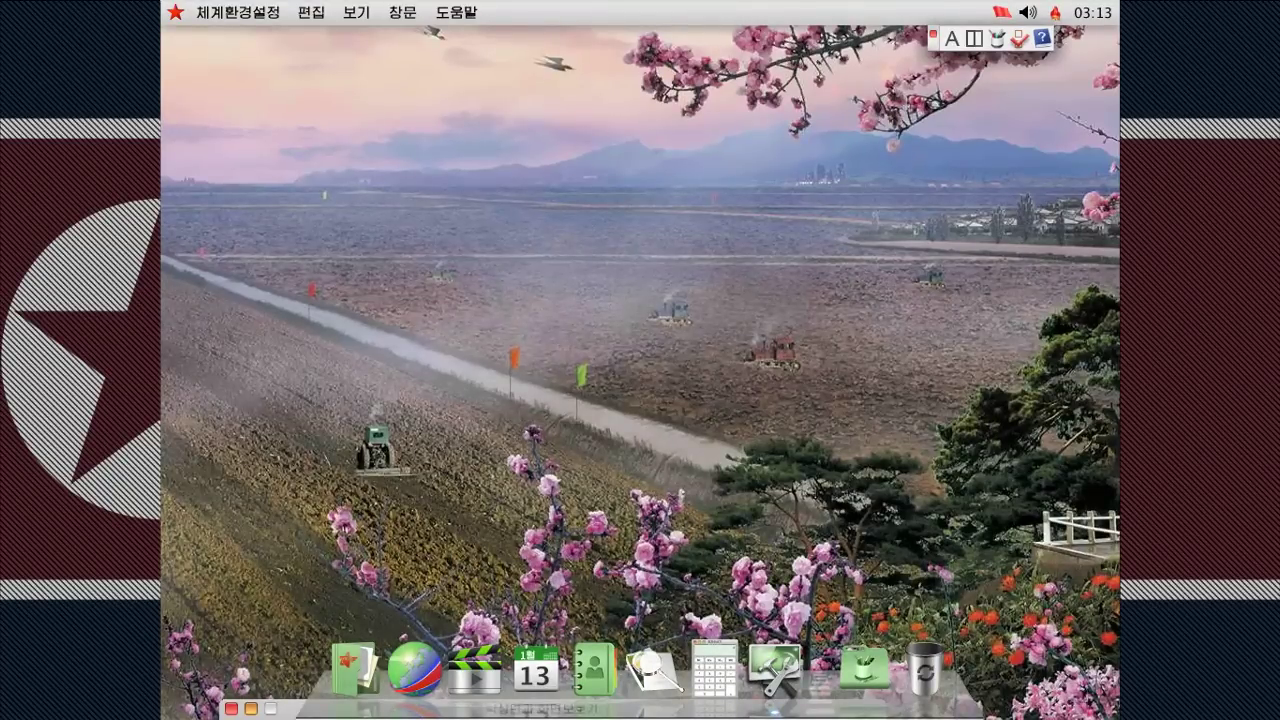
{"action": "left_click_drag", "start_coordinate": [576, 702], "coordinate": [644, 42]}
{"action": "left_click", "coordinate": [552, 360]}
{"action": "left_click_drag", "start_coordinate": [586, 72], "coordinate": [531, 66]}
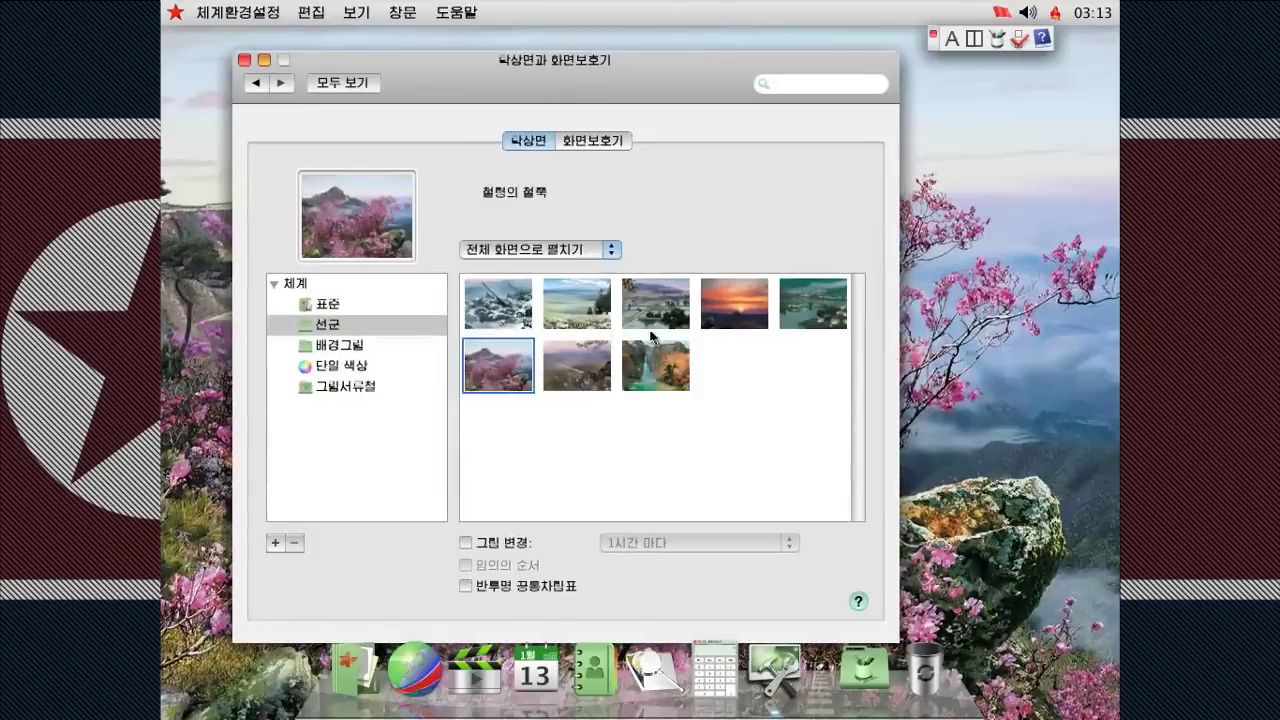
- Try the 선군 picture of a riverside city at night and the sunrise picture 백두산의 해돋이 as desktop backgrounds
{"action": "left_click", "coordinate": [651, 330]}
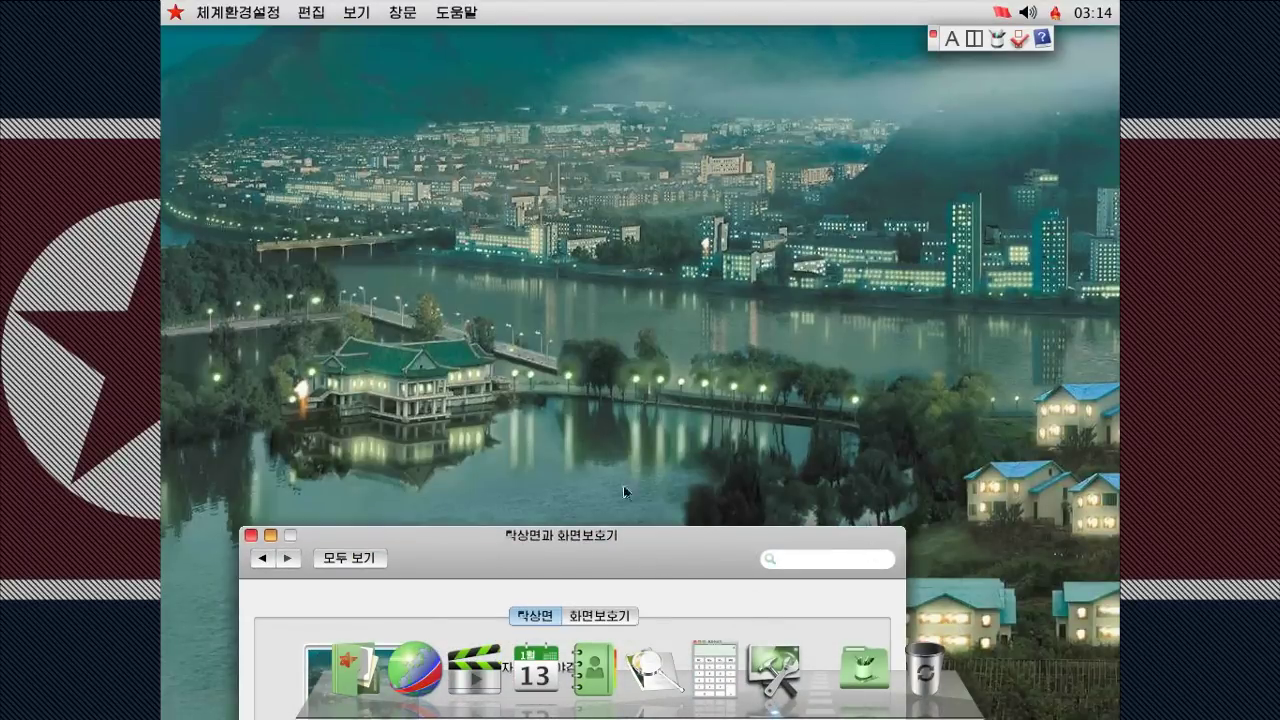
{"action": "left_click_drag", "start_coordinate": [639, 524], "coordinate": [734, 241]}
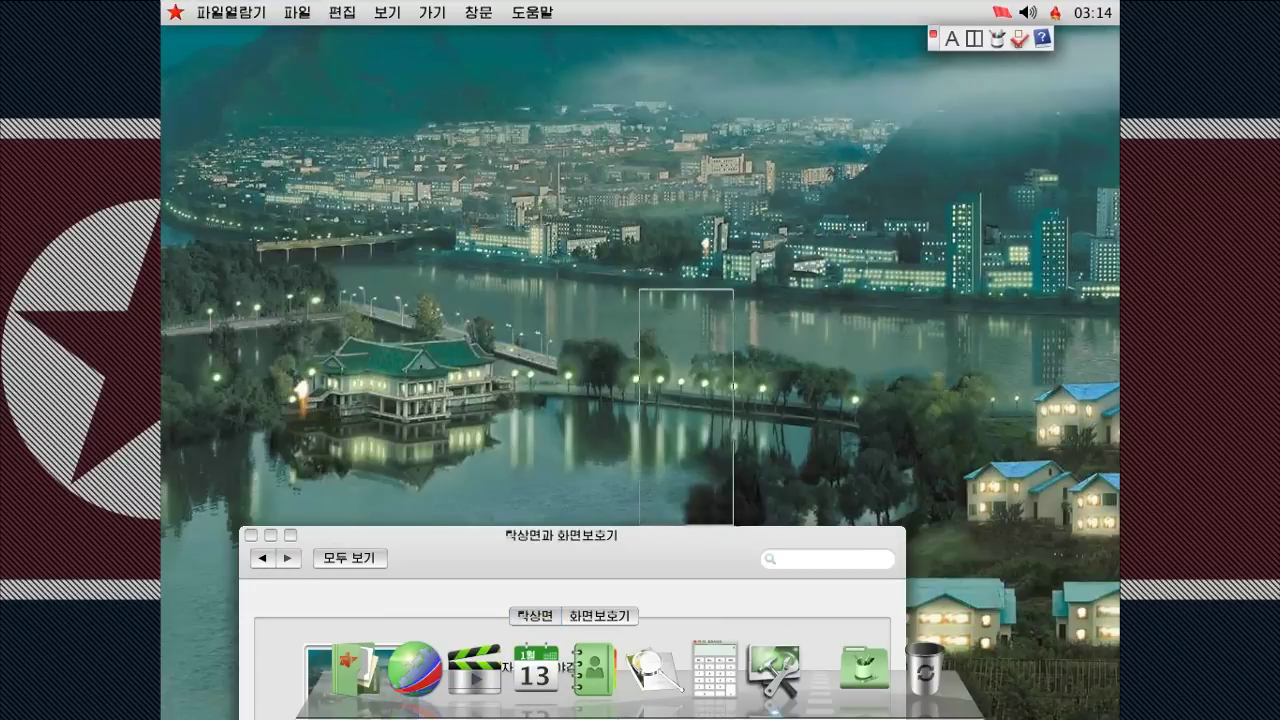
{"action": "left_click", "coordinate": [580, 535]}
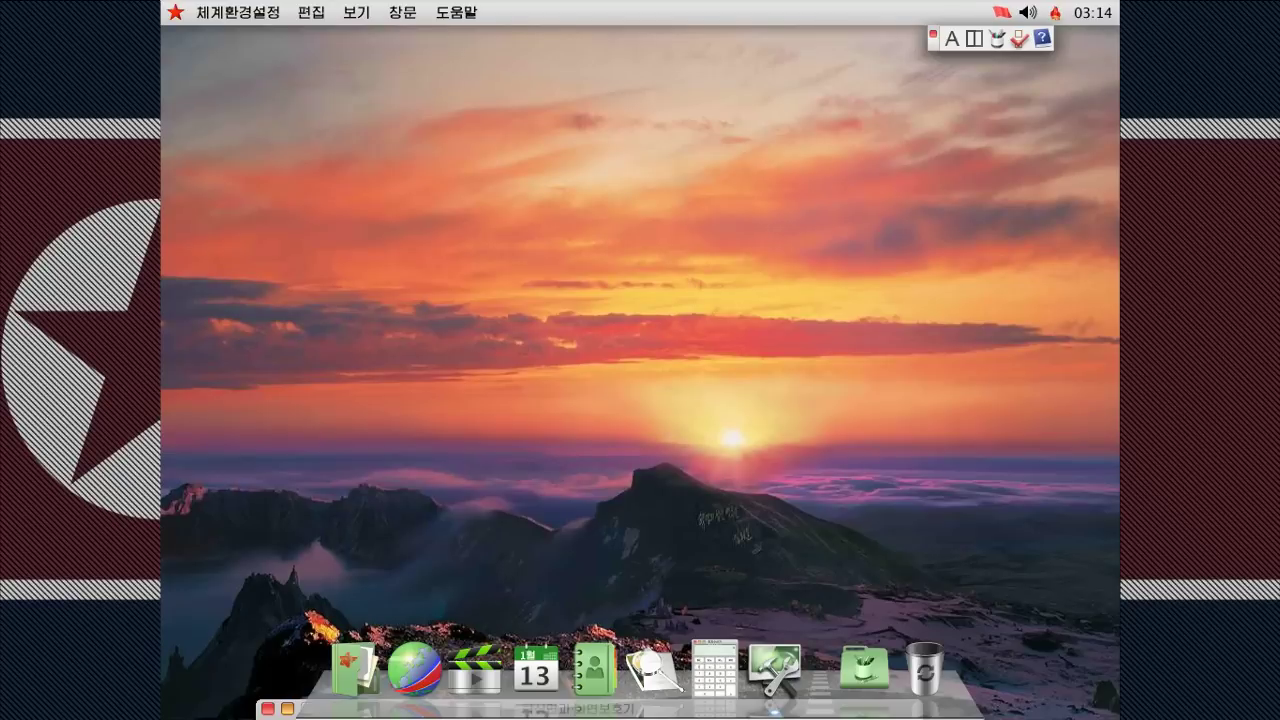
{"action": "left_click_drag", "start_coordinate": [578, 708], "coordinate": [621, 374]}
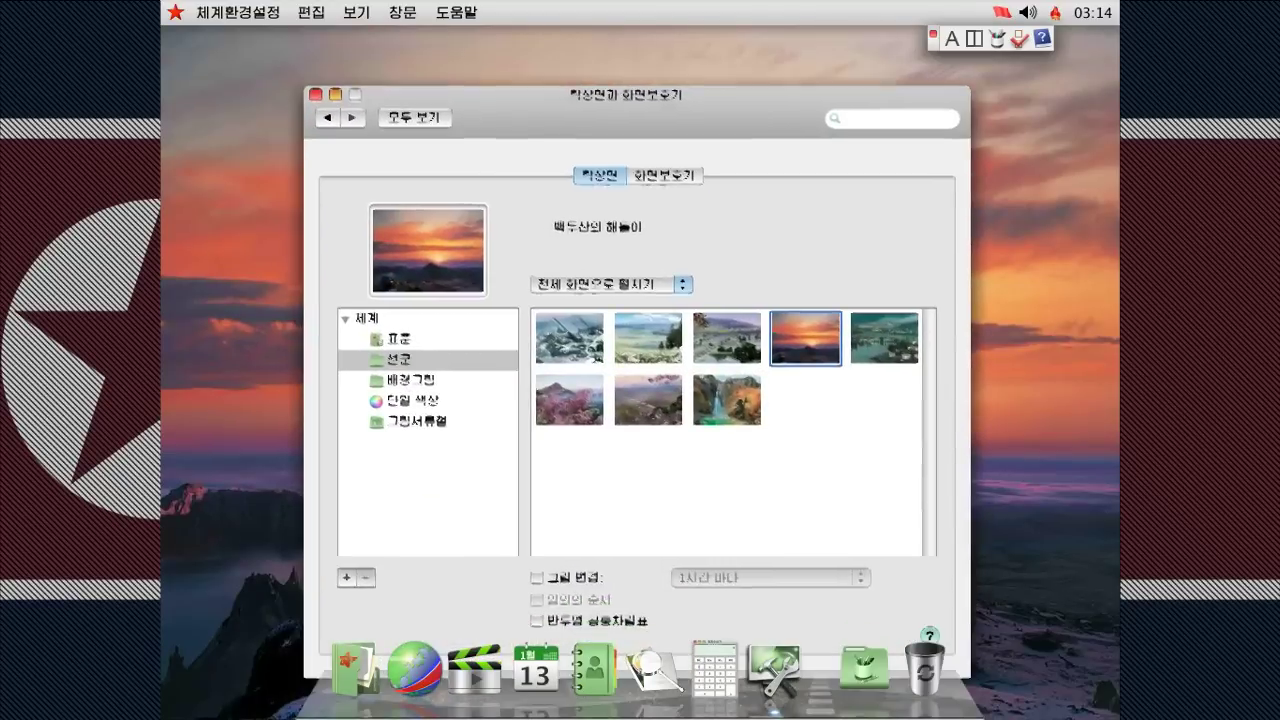
- Preview 범안리의 선경 as the desktop background, replace it with 대홍단의 감자꽃바다, and uncover the desktop to view it
{"action": "left_click", "coordinate": [727, 337]}
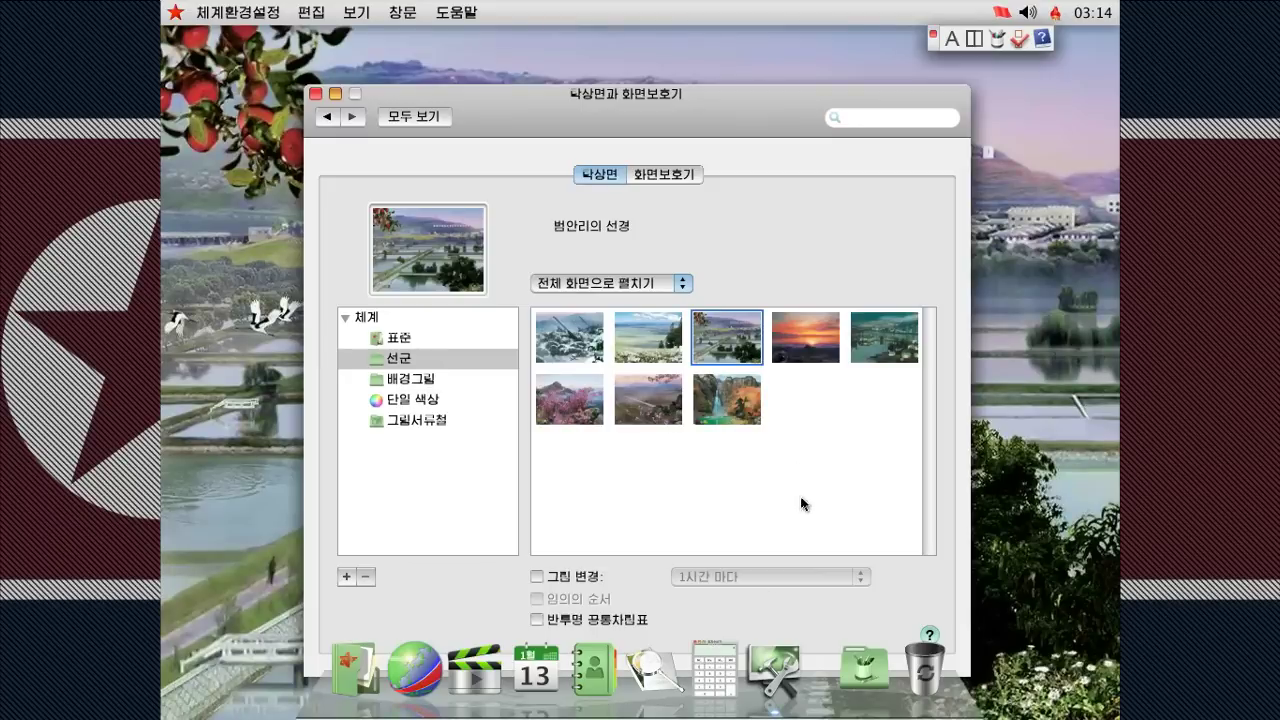
{"action": "left_click_drag", "start_coordinate": [658, 102], "coordinate": [644, 613]}
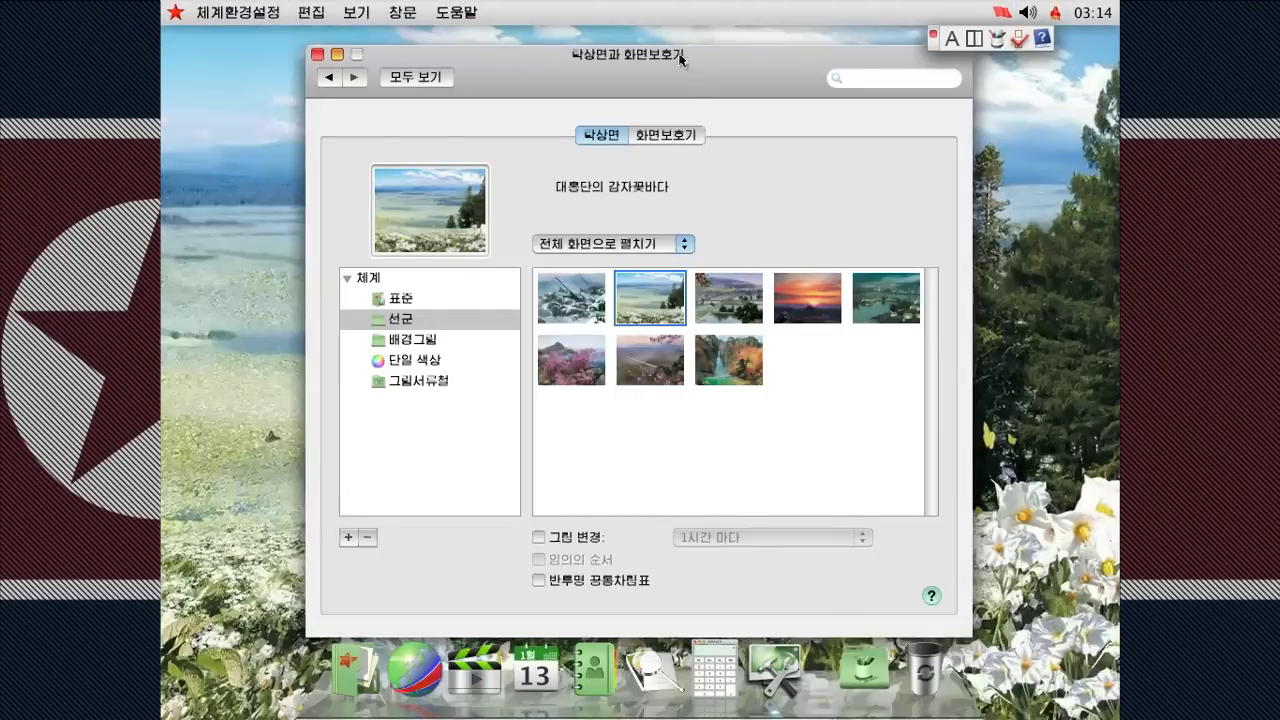
{"action": "left_click_drag", "start_coordinate": [680, 60], "coordinate": [642, 594]}
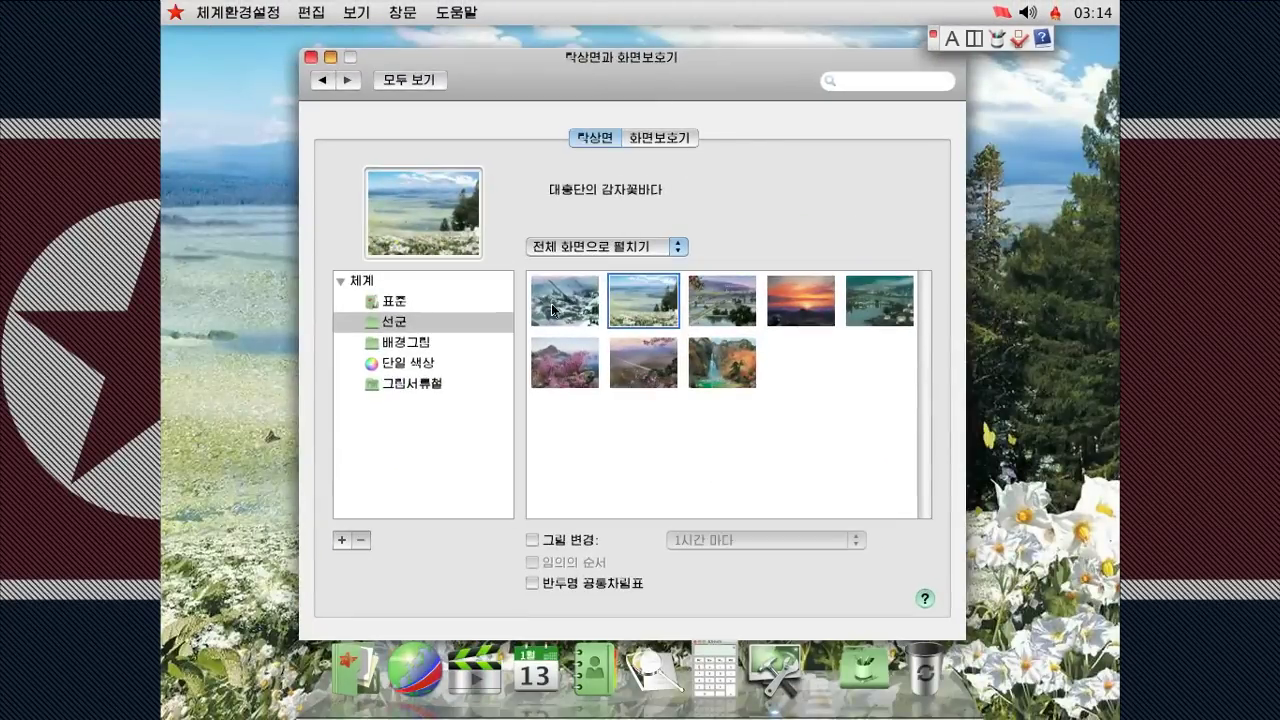
- Try the snowy artillery picture 다박솔초소의 설경 and the 표준 picture 배경07 as desktop backgrounds
{"action": "left_click", "coordinate": [553, 310]}
{"action": "left_click_drag", "start_coordinate": [640, 57], "coordinate": [607, 72]}
{"action": "left_click", "coordinate": [337, 309]}
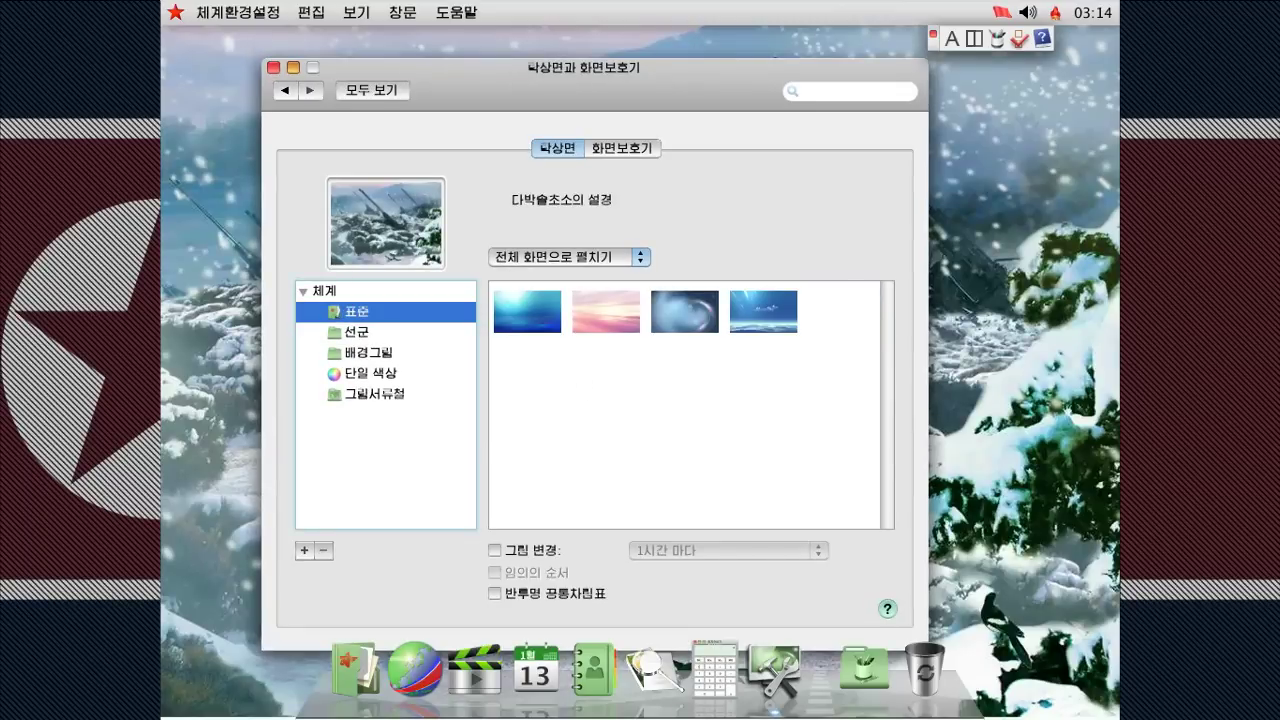
{"action": "left_click", "coordinate": [606, 373]}
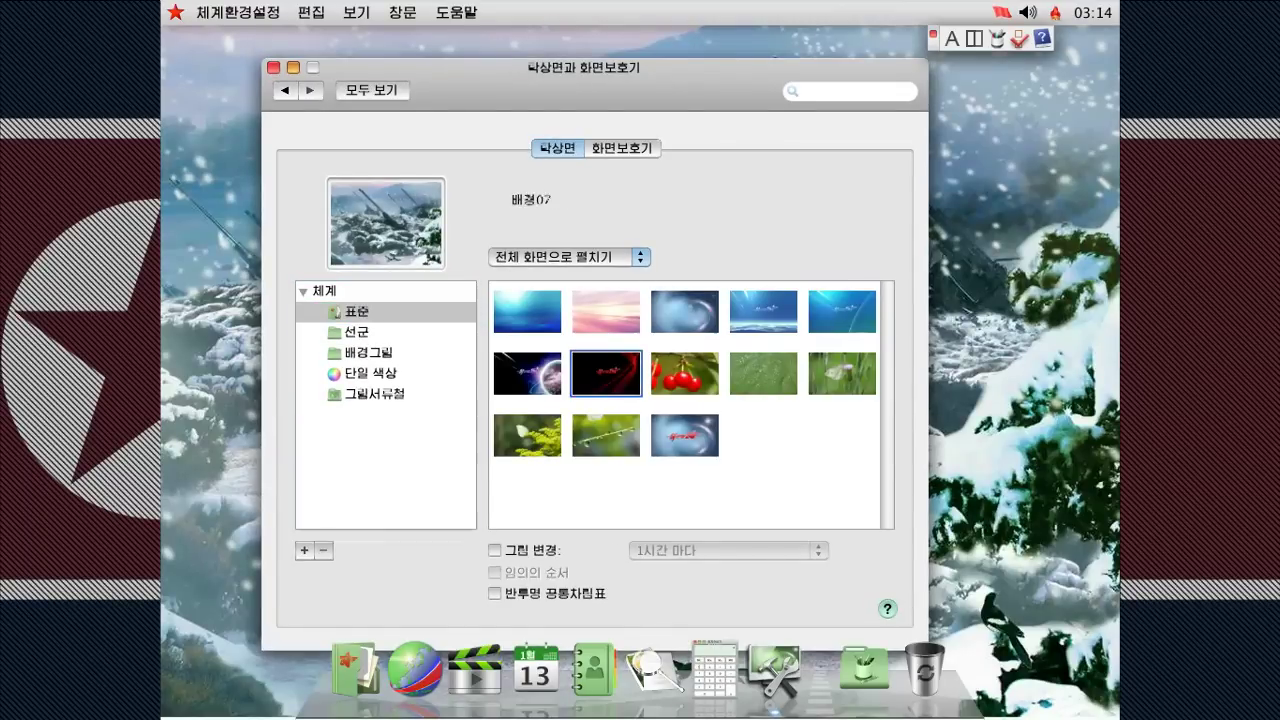
{"action": "mouse_move", "coordinate": [604, 76]}
{"action": "left_mouse_down"}
{"action": "mouse_move", "coordinate": [612, 689]}
{"action": "mouse_move", "coordinate": [614, 57]}
{"action": "left_mouse_up"}
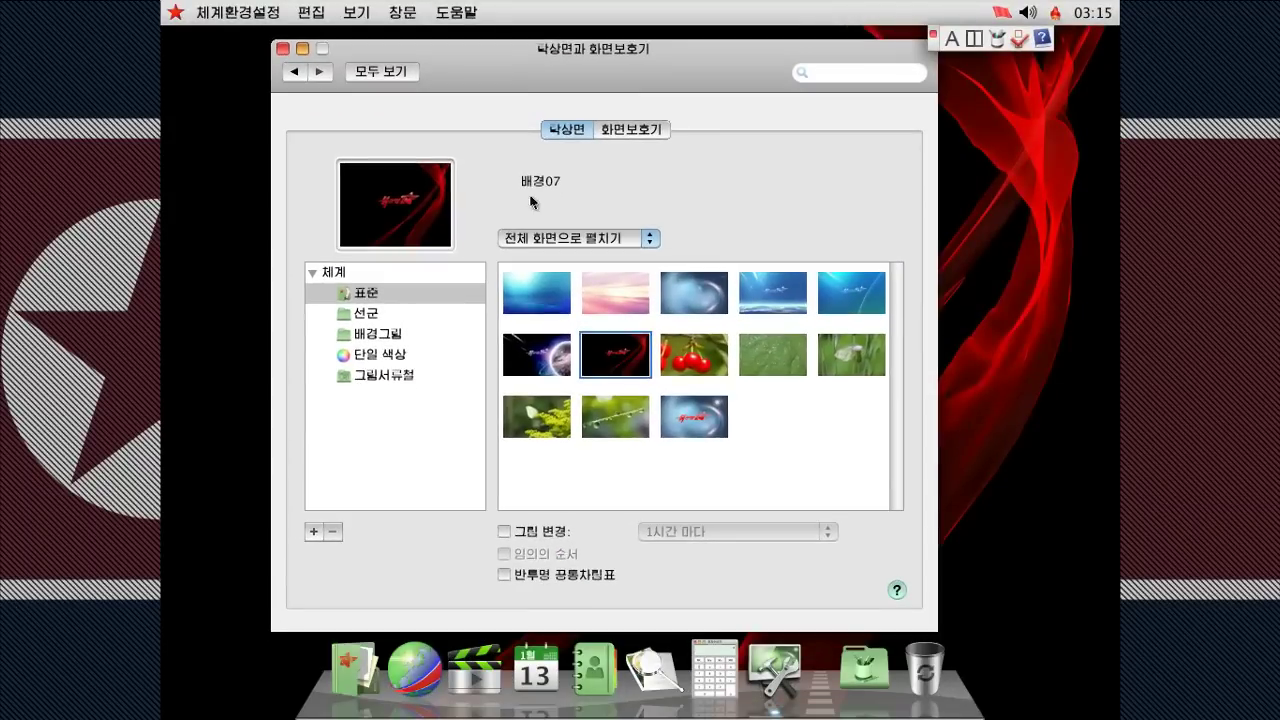
- Set the desktop background to the 선군 picture 다박솔초소의 설경 and close the settings window to view it
{"action": "left_click", "coordinate": [364, 312]}
{"action": "left_click", "coordinate": [539, 314]}
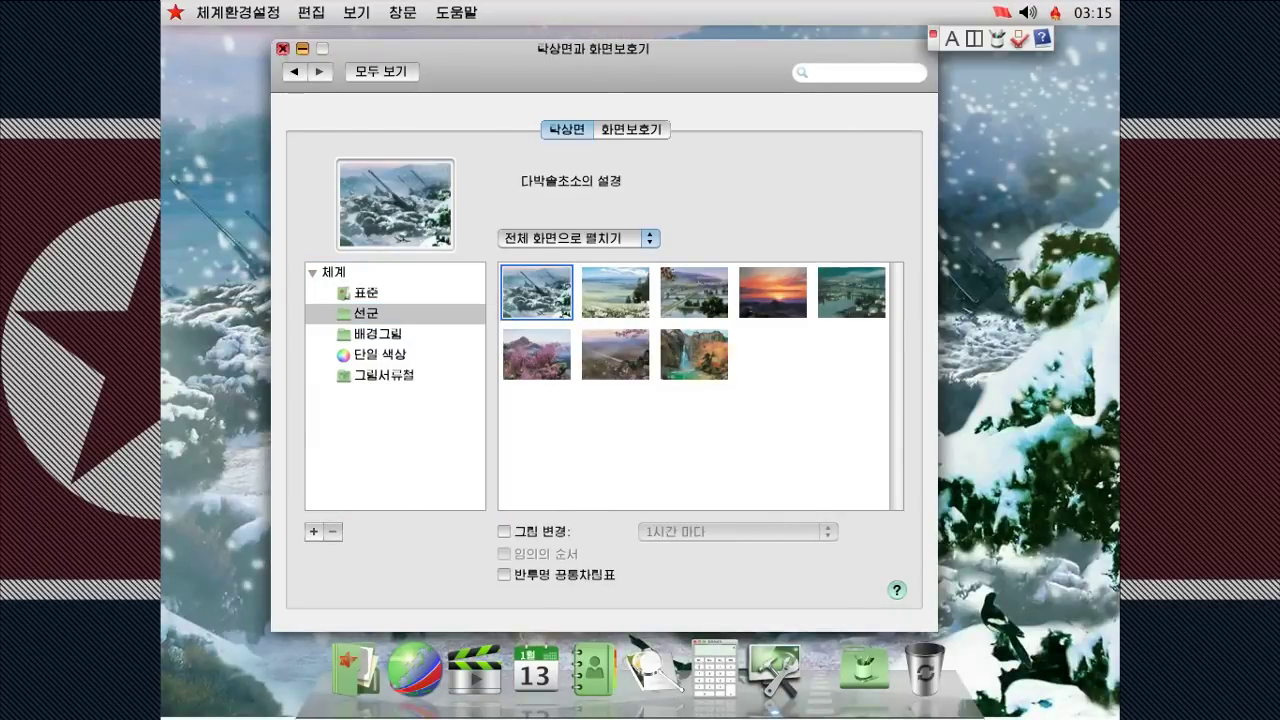
{"action": "left_click", "coordinate": [282, 48]}
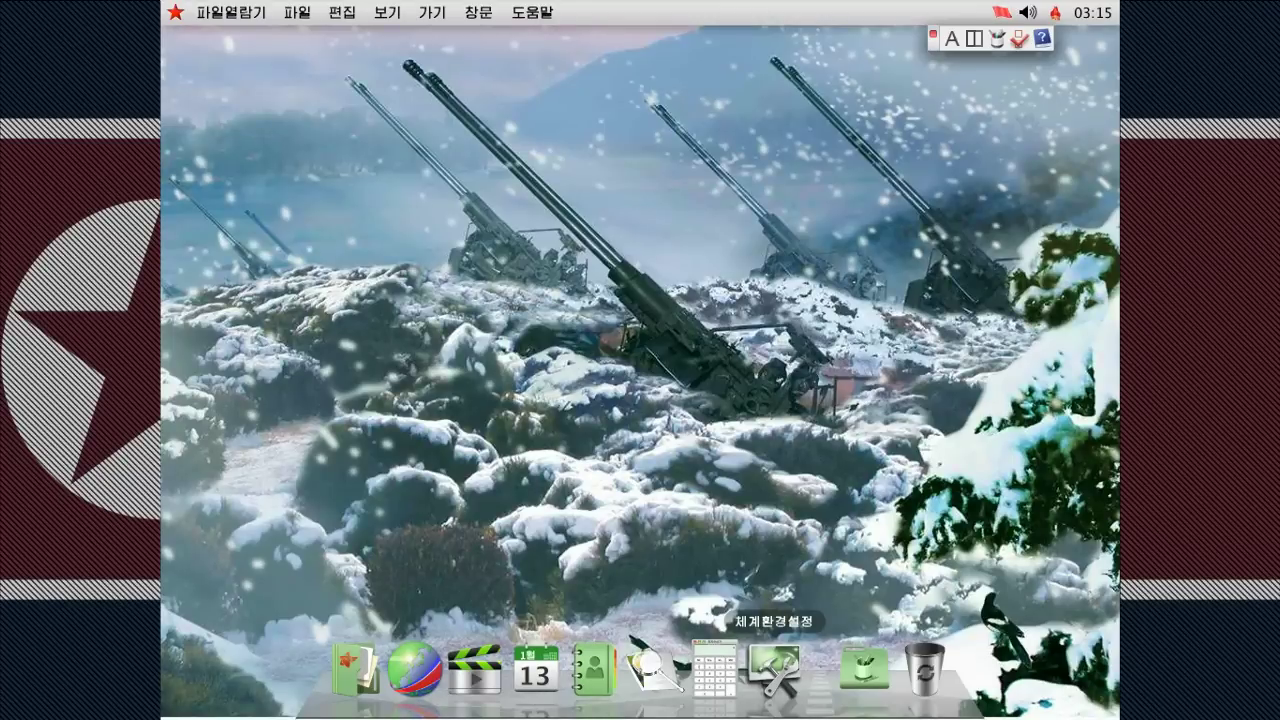
- Examine the regional formats in the 다국어 system settings, including the region list, first weekday and custom time format, without changing them
{"action": "left_click", "coordinate": [776, 656]}
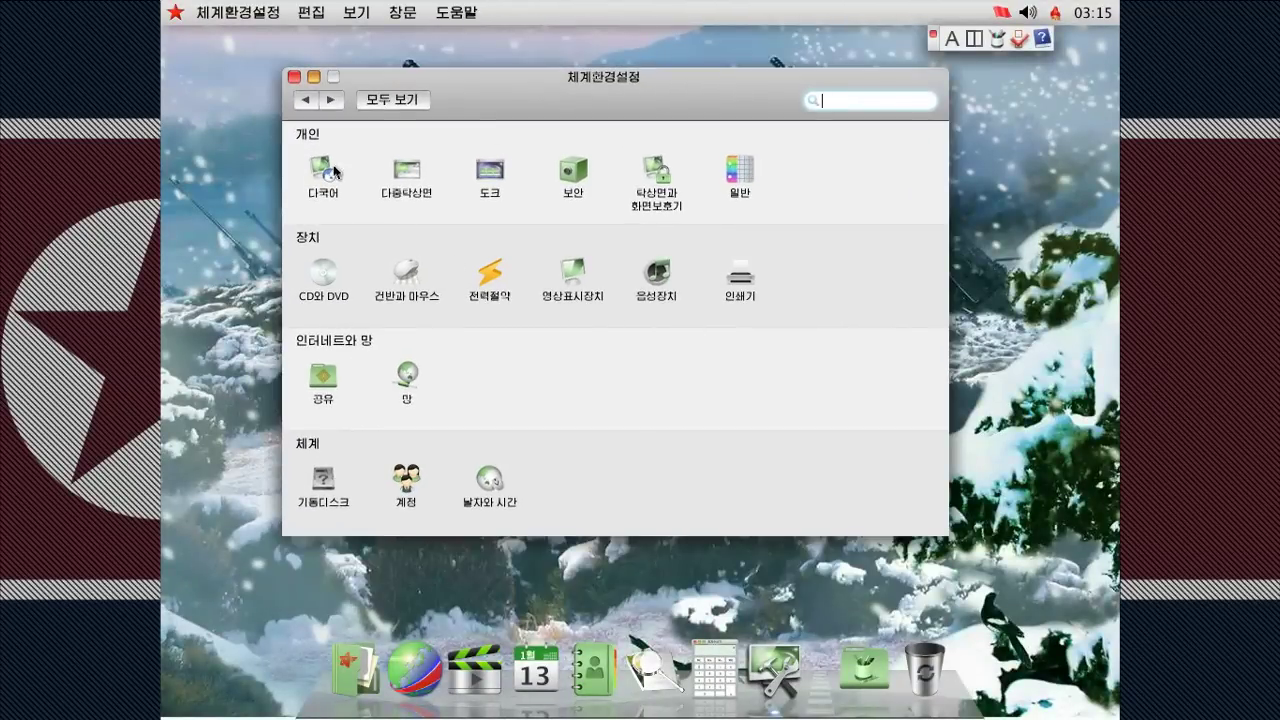
{"action": "left_click", "coordinate": [319, 176]}
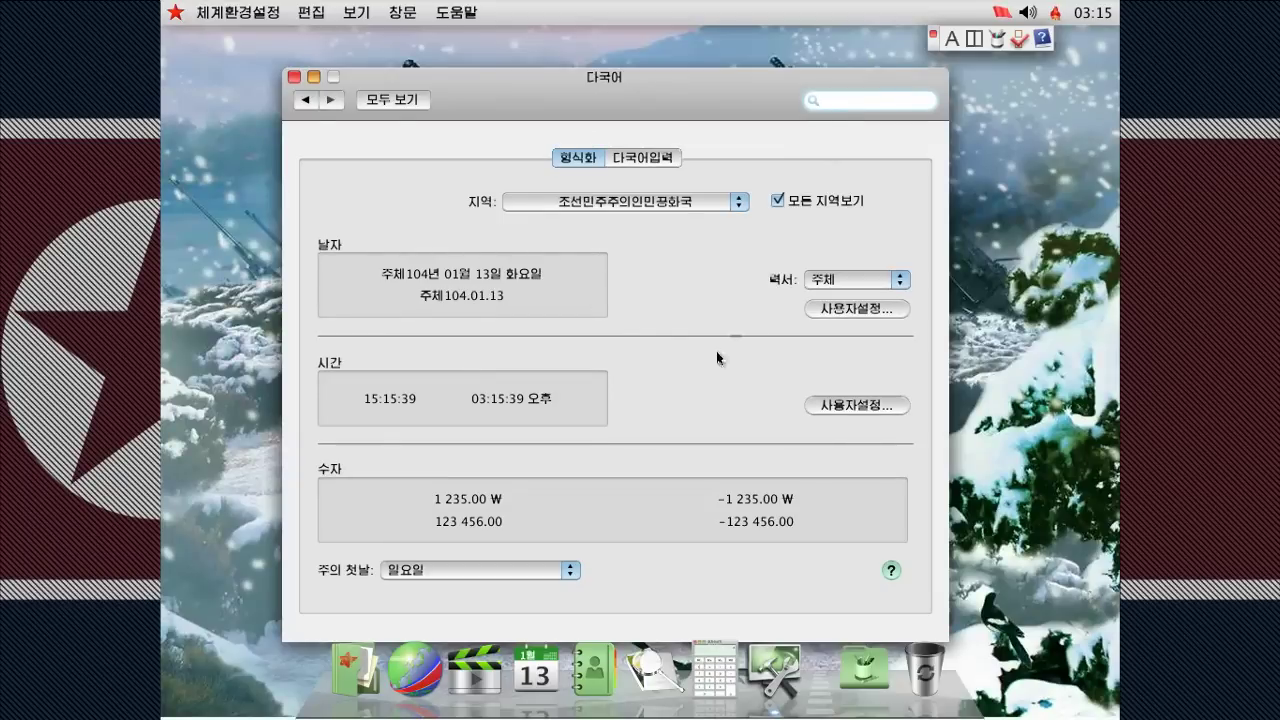
{"action": "left_click", "coordinate": [660, 201]}
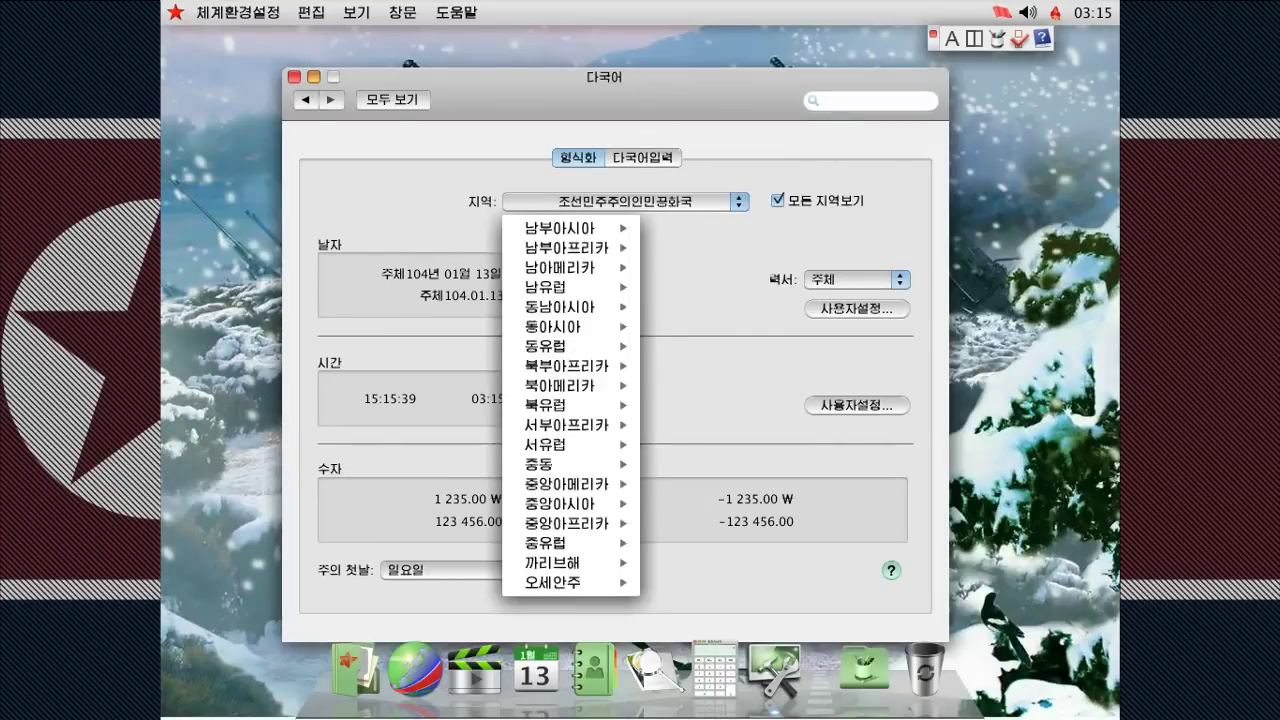
{"action": "left_click", "coordinate": [697, 199]}
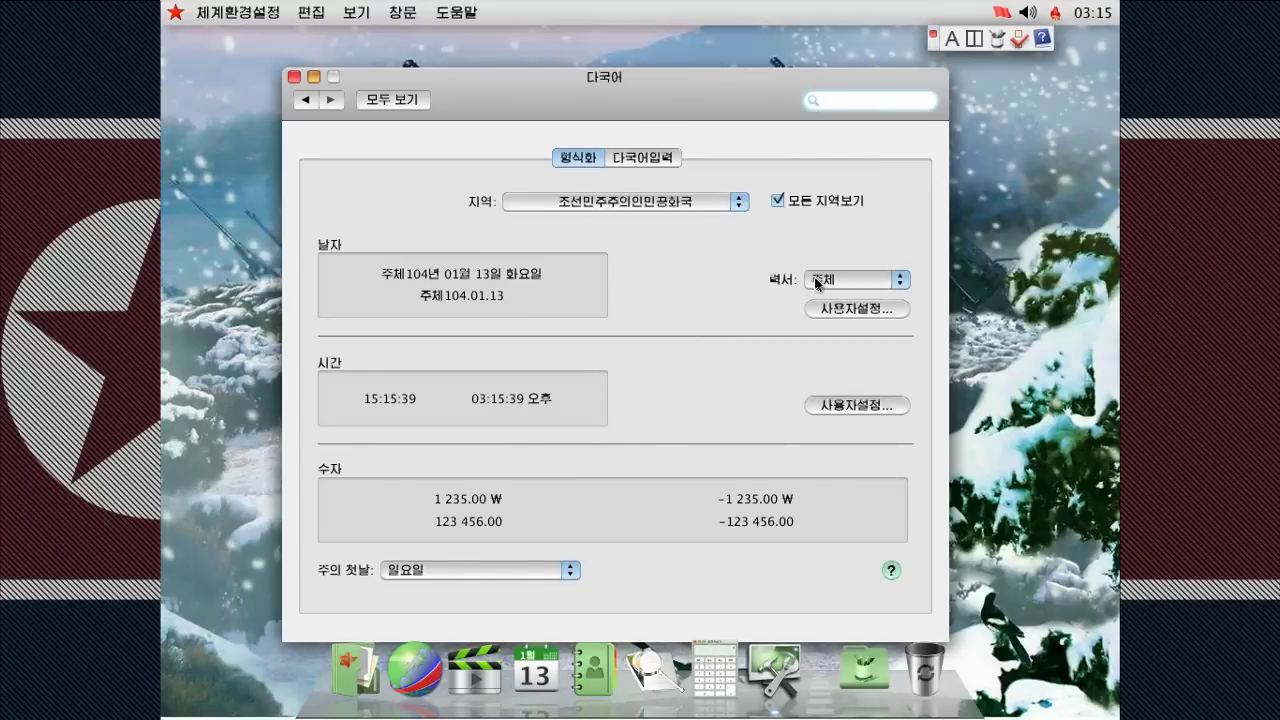
{"action": "left_click", "coordinate": [531, 571]}
{"action": "left_click", "coordinate": [531, 571]}
{"action": "left_click", "coordinate": [857, 405]}
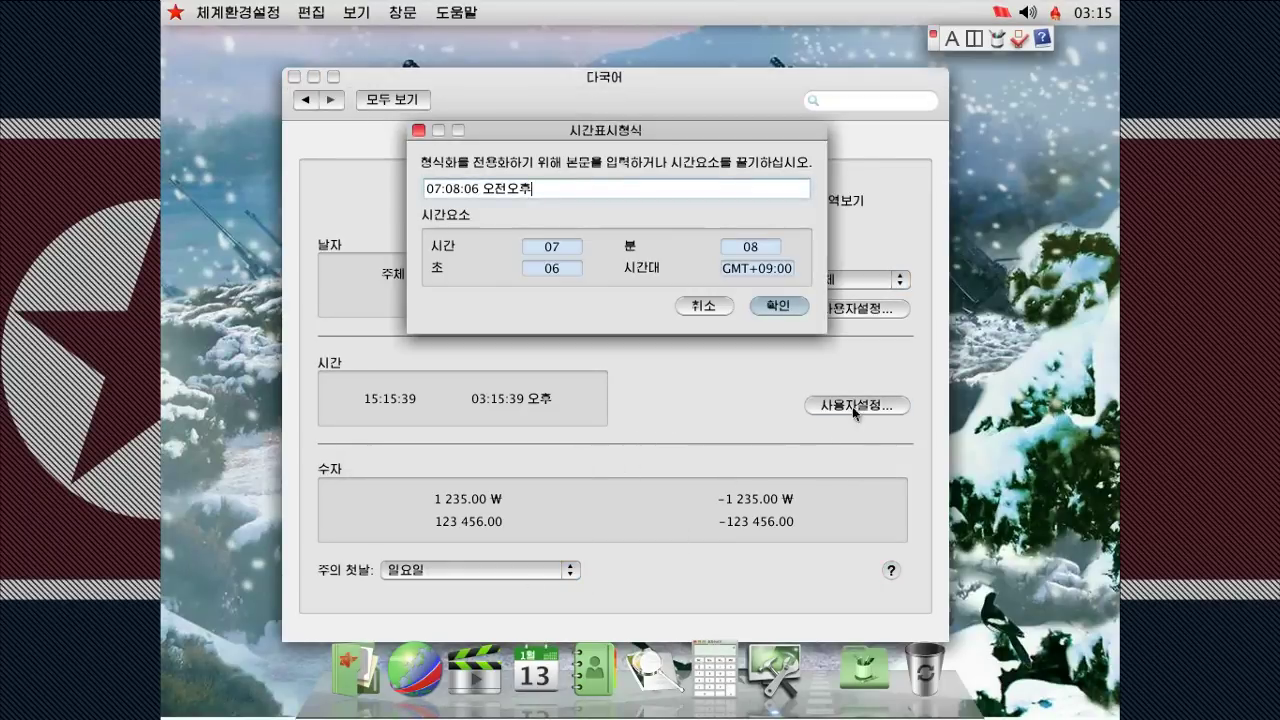
{"action": "left_click", "coordinate": [704, 306]}
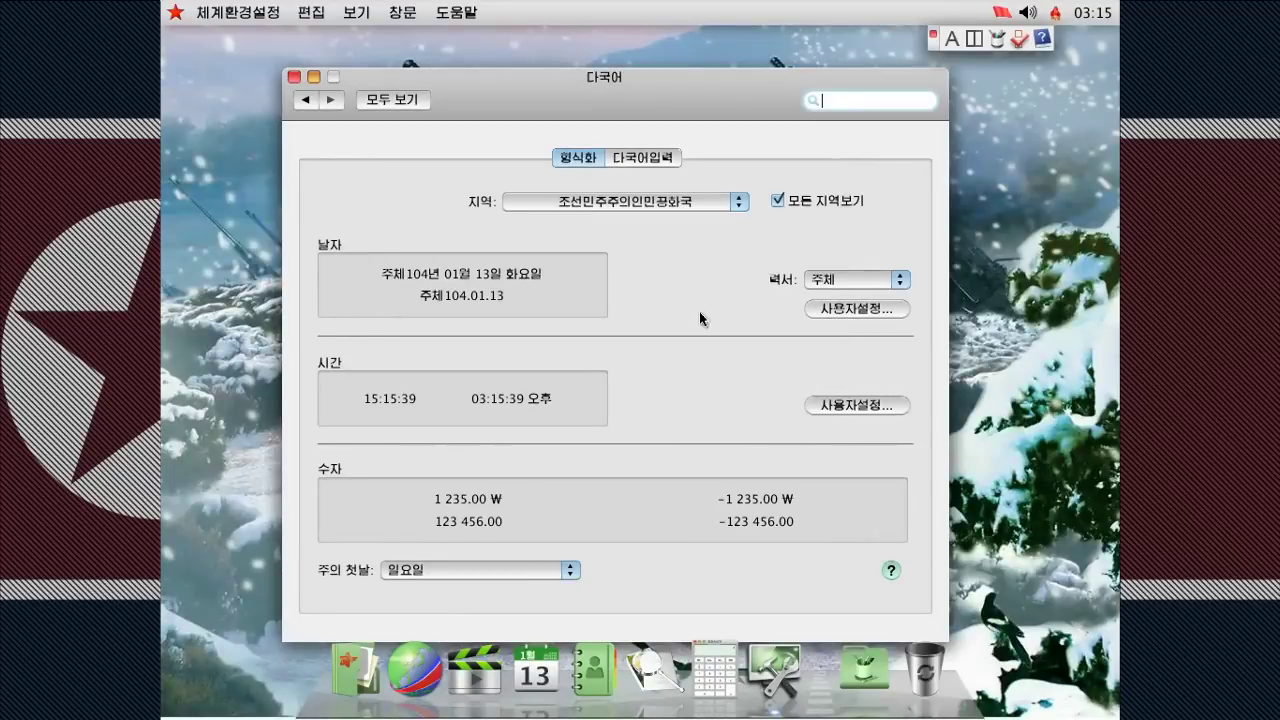
- Enable the German input method (도이취어) in the multilingual input settings and look through the list of languages
{"action": "left_click", "coordinate": [630, 157]}
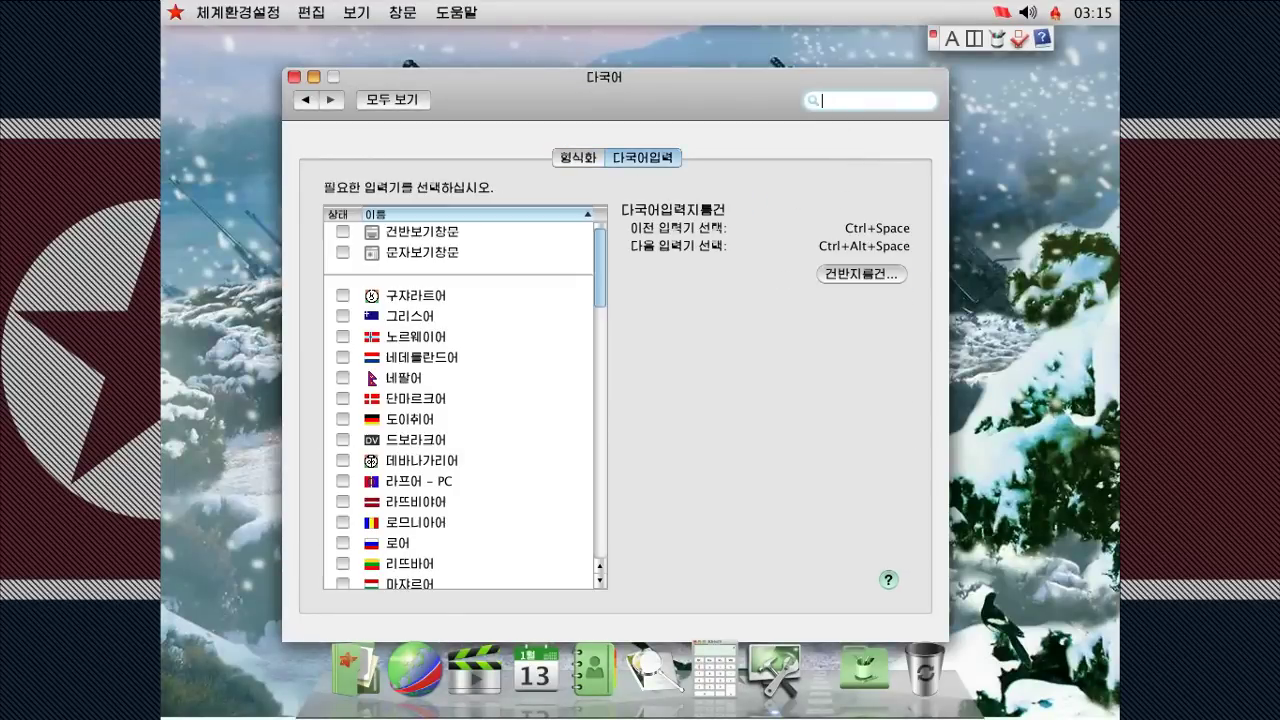
{"action": "left_click", "coordinate": [343, 419]}
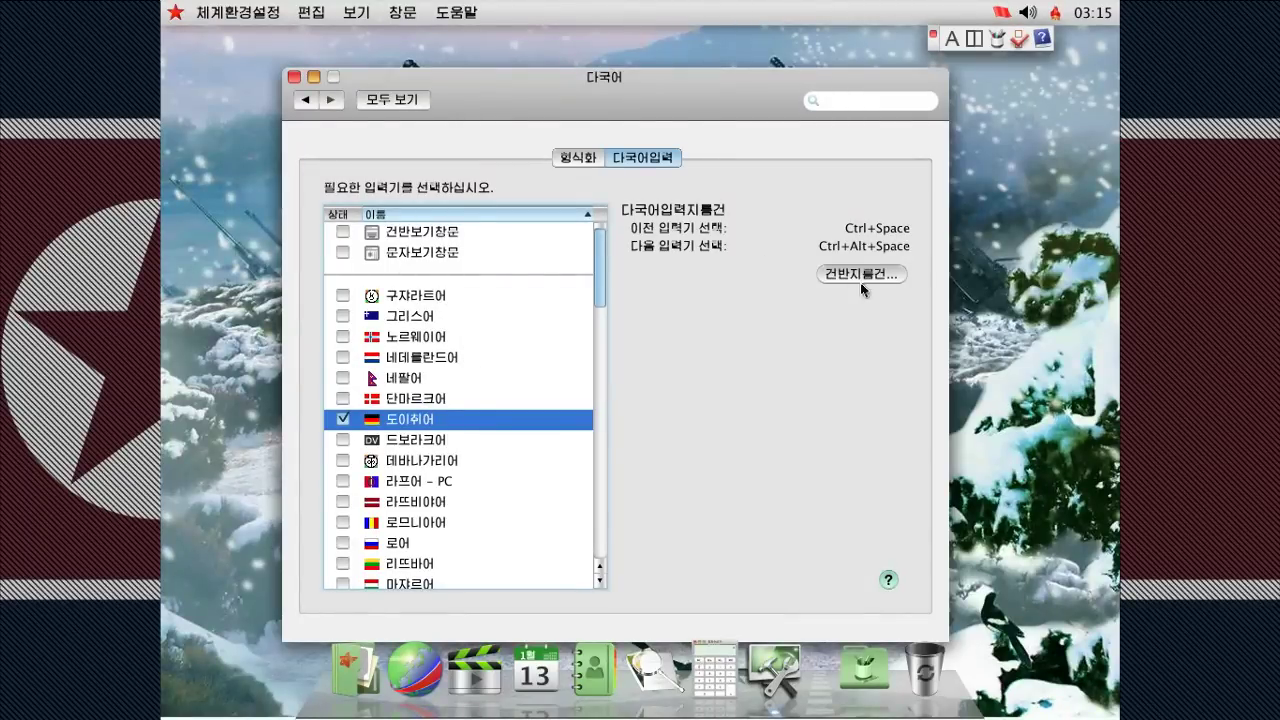
{"action": "scroll", "coordinate": [609, 294], "scroll_direction": "down", "scroll_amount": 5}
{"action": "scroll", "coordinate": [465, 405], "scroll_direction": "up", "scroll_amount": 5}
- Examine the mouse, keyboard shortcut and key repeat settings, and return to the overview of all settings
{"action": "left_click", "coordinate": [861, 273]}
{"action": "left_click", "coordinate": [609, 163]}
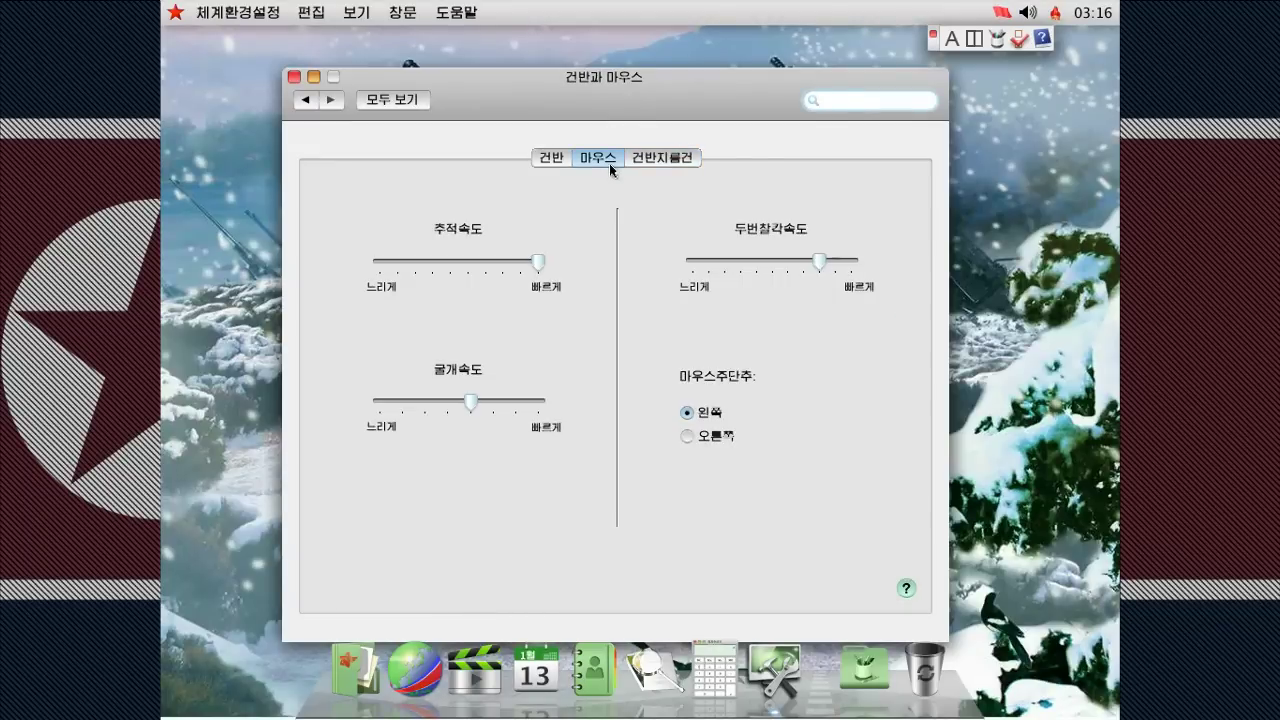
{"action": "left_click", "coordinate": [662, 157]}
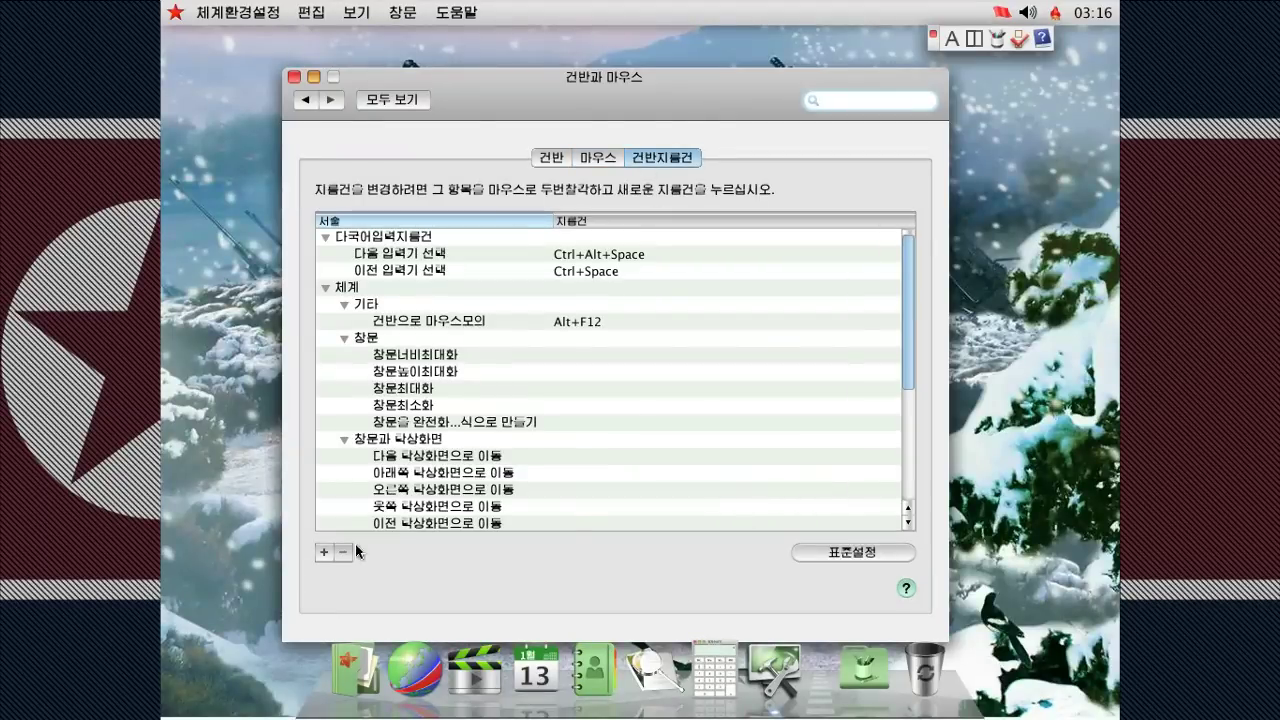
{"action": "left_click", "coordinate": [551, 158]}
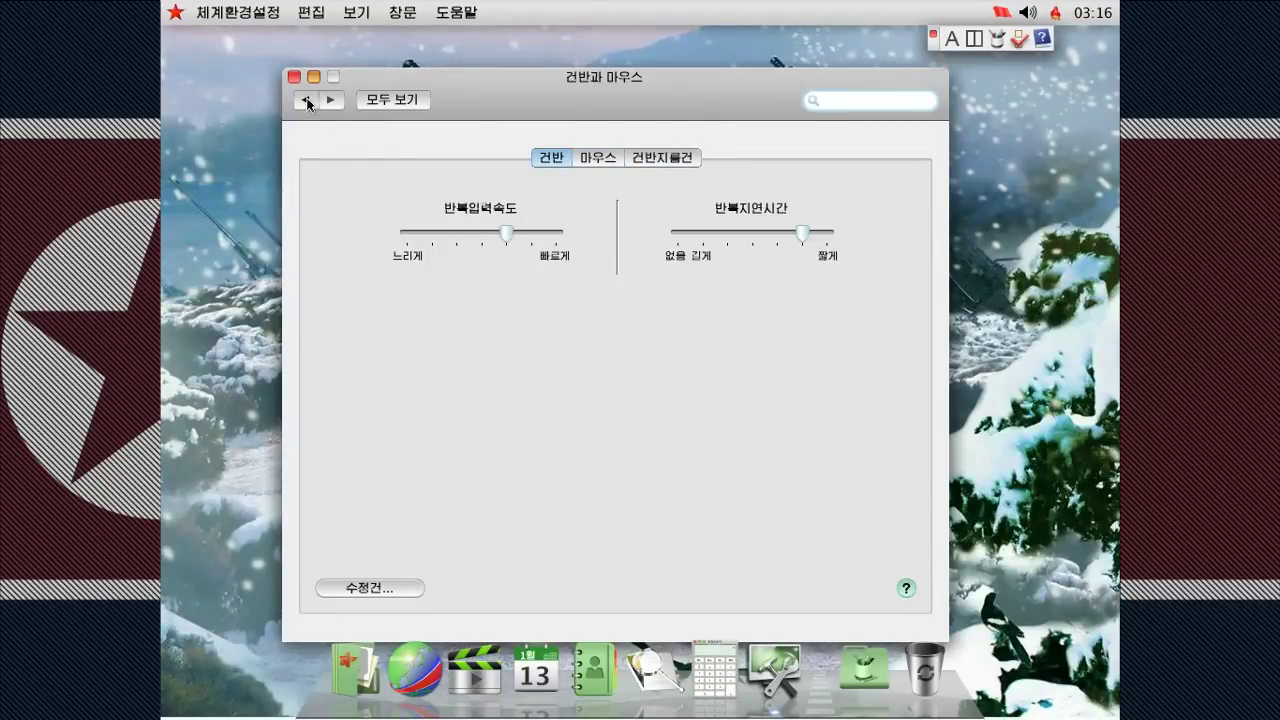
{"action": "left_click", "coordinate": [405, 104]}
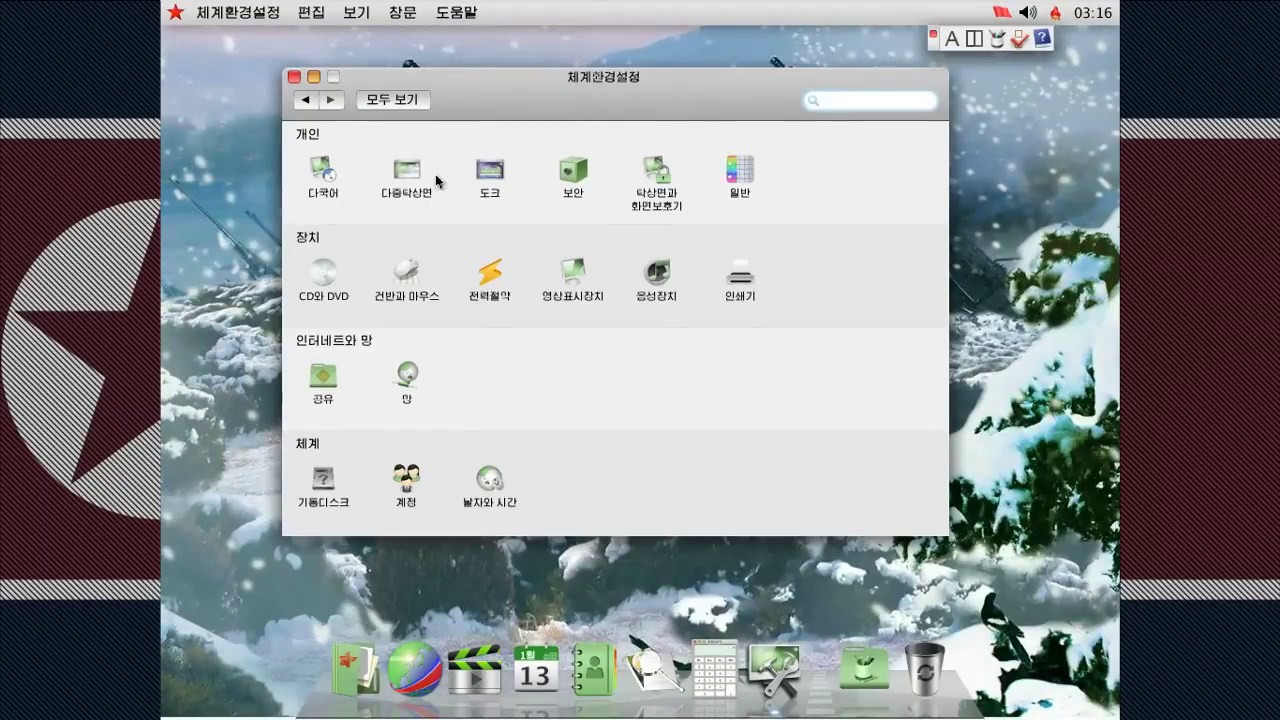
- Look at the multiple desktops (다중탁상면) settings and the dock (도크) settings
{"action": "left_click", "coordinate": [404, 180]}
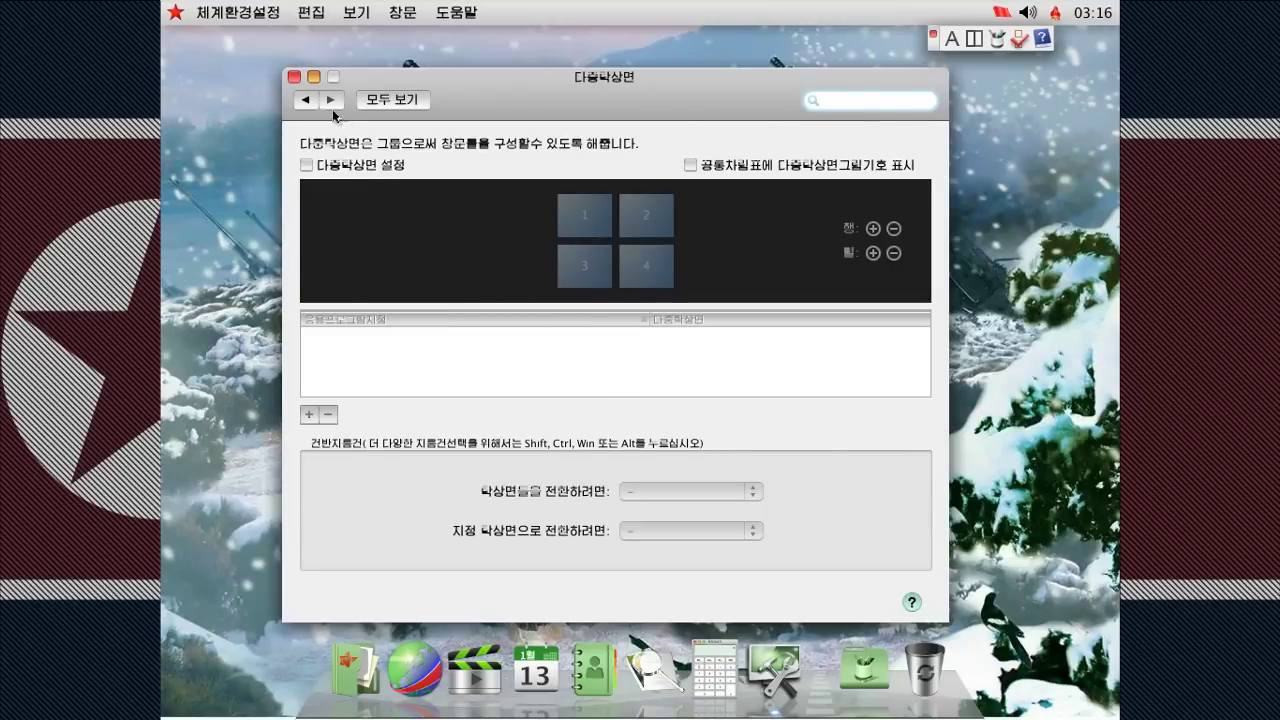
{"action": "left_click", "coordinate": [305, 99]}
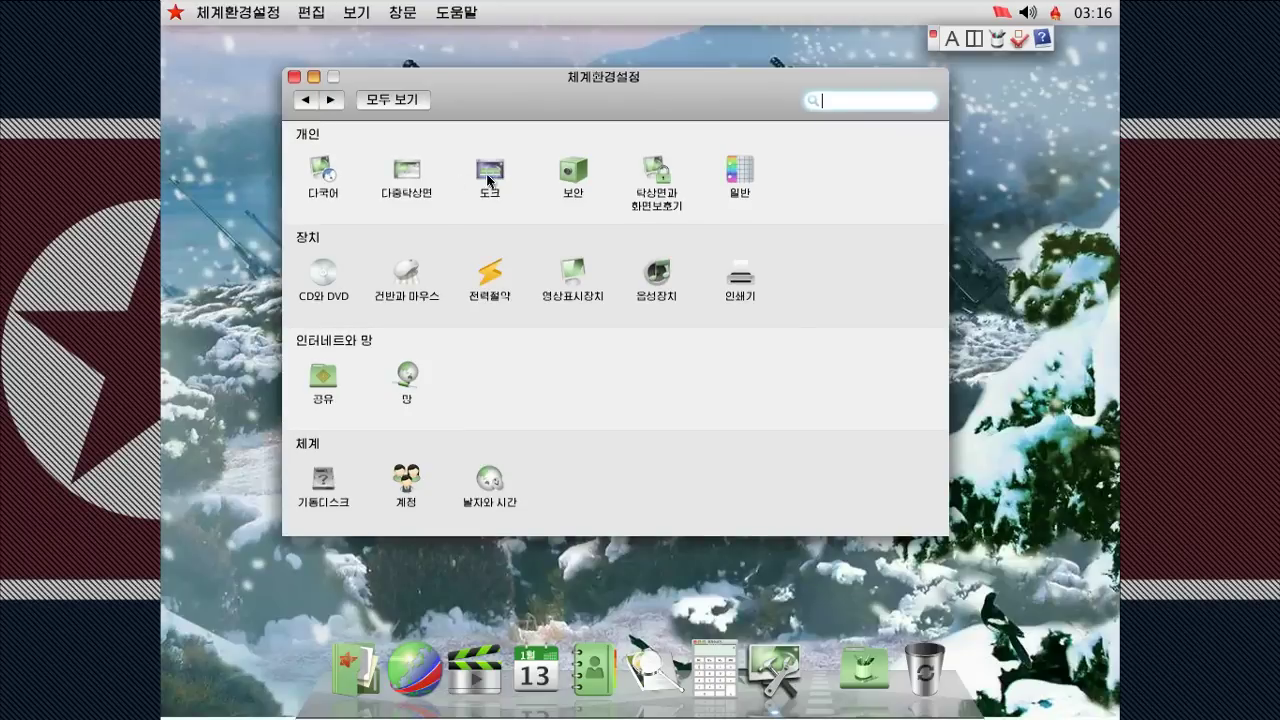
{"action": "left_click", "coordinate": [488, 176]}
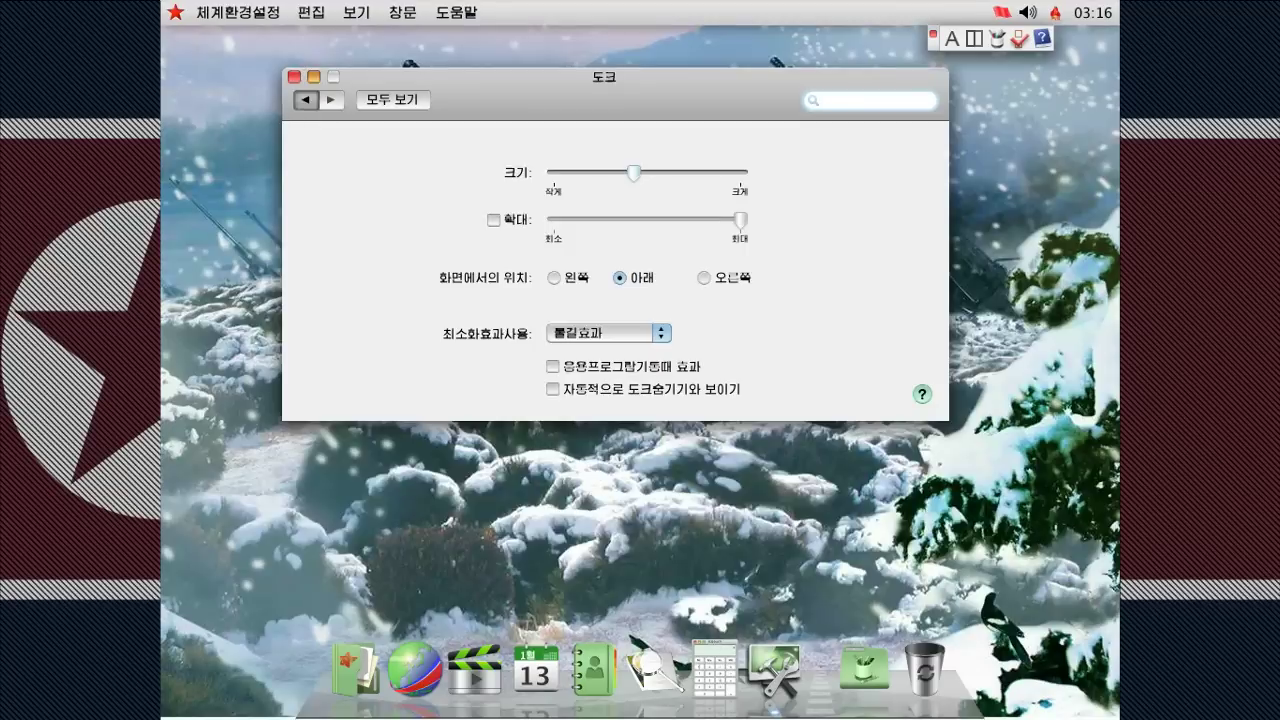
{"action": "left_click", "coordinate": [302, 101]}
- Examine the general, firewall and integrity pages of the security (보안) settings
{"action": "left_click", "coordinate": [586, 176]}
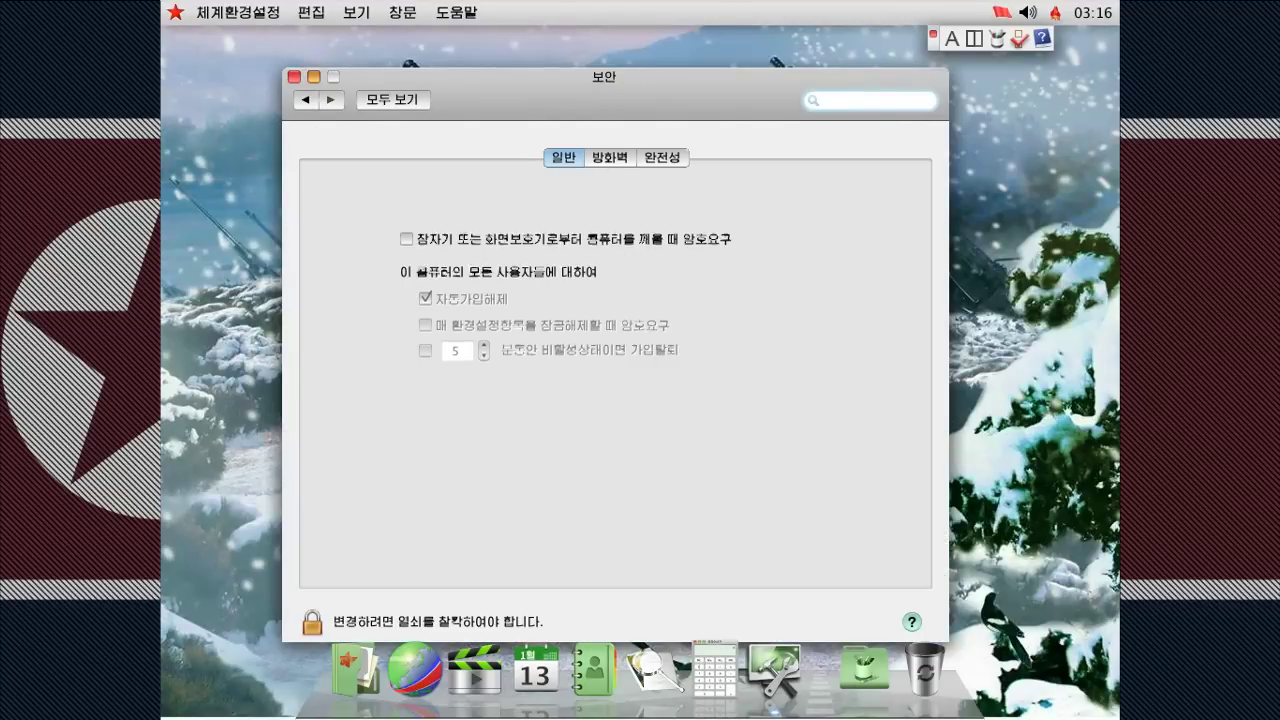
{"action": "left_click", "coordinate": [609, 162]}
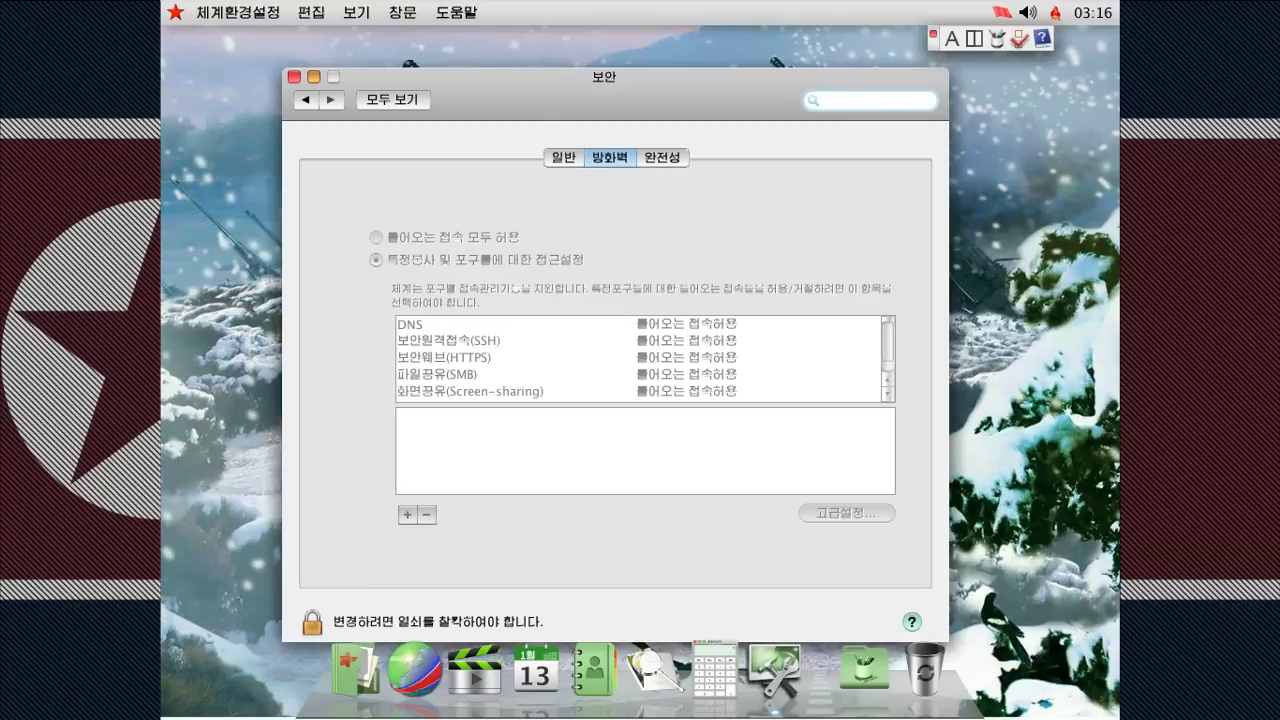
{"action": "left_click", "coordinate": [656, 162]}
{"action": "left_click", "coordinate": [565, 158]}
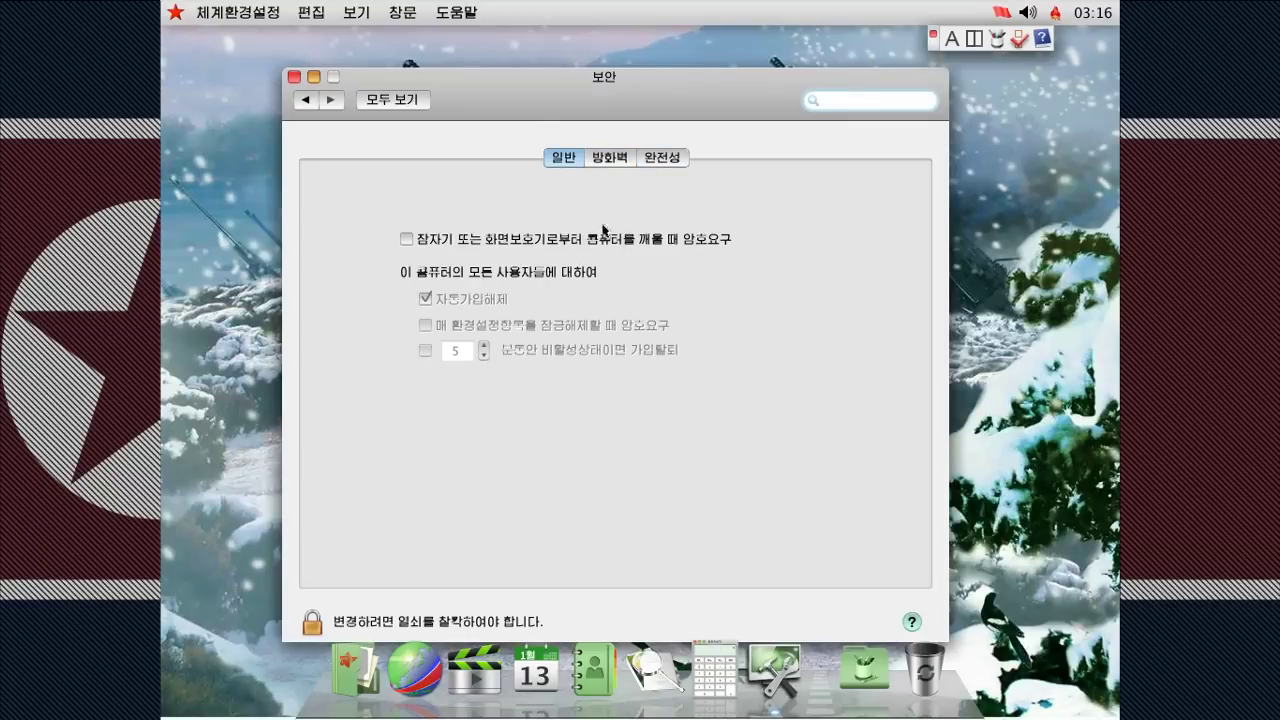
{"action": "left_click", "coordinate": [392, 99]}
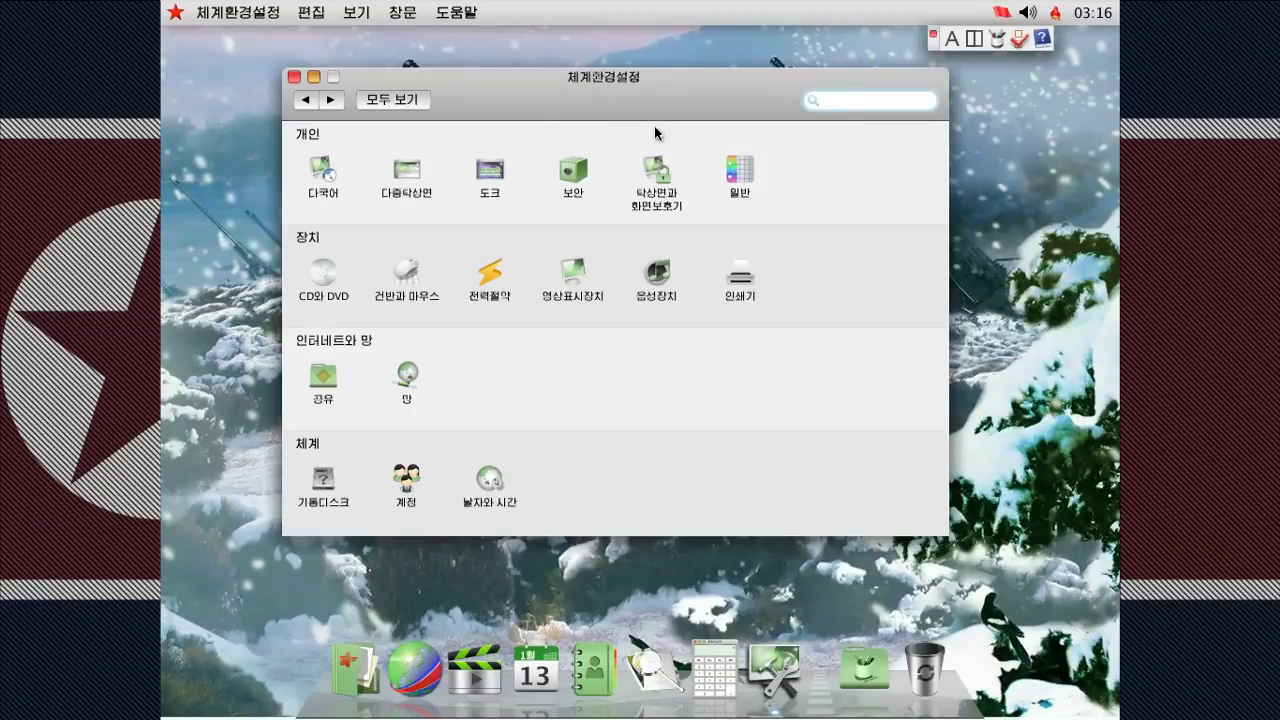
- Look at the desktop and screen saver settings and the general appearance (일반) settings
{"action": "left_click", "coordinate": [658, 168]}
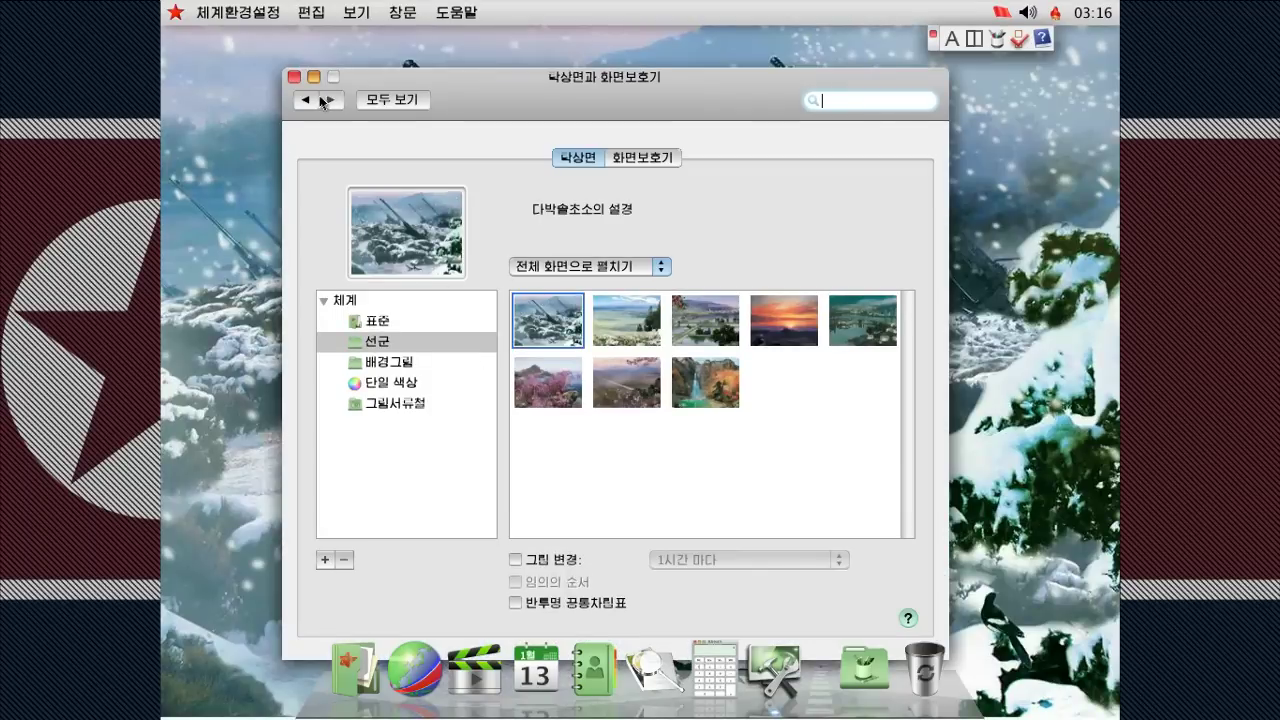
{"action": "left_click", "coordinate": [398, 102]}
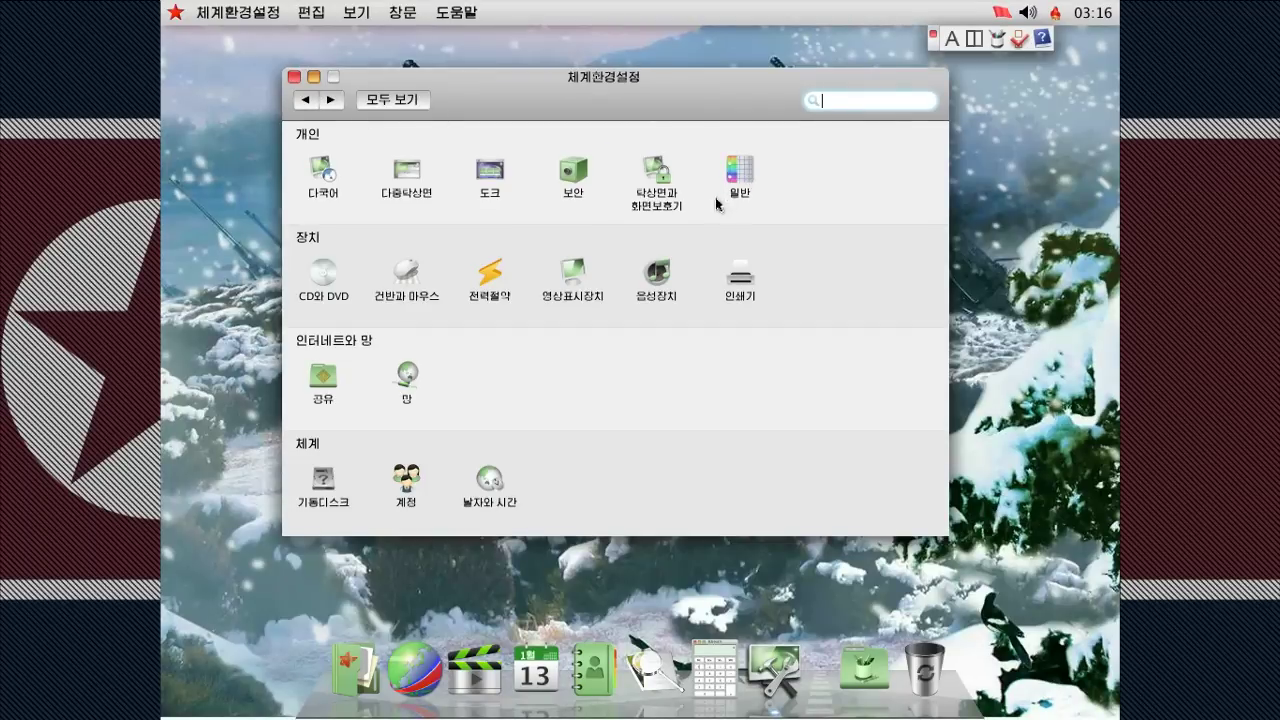
{"action": "left_click", "coordinate": [740, 170]}
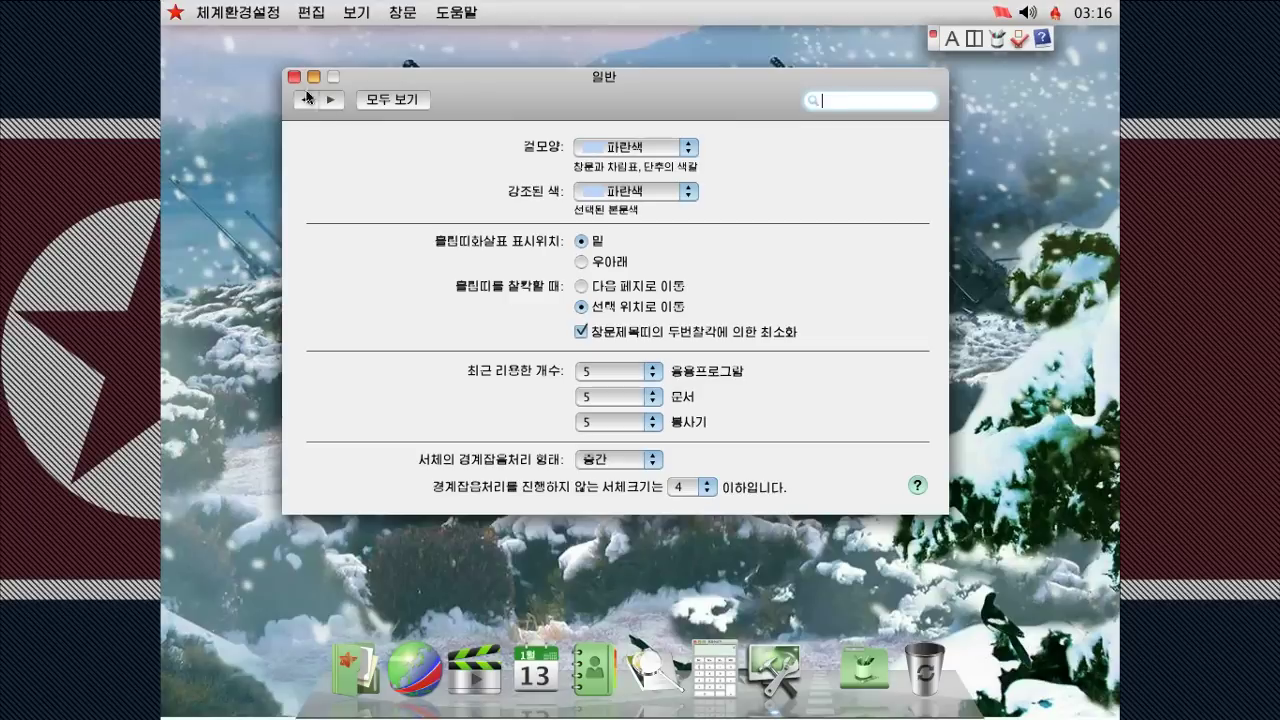
{"action": "left_click", "coordinate": [305, 100]}
- Look through the CD and DVD, keyboard and mouse, and power saving (전력절약) device settings
{"action": "left_click", "coordinate": [322, 268]}
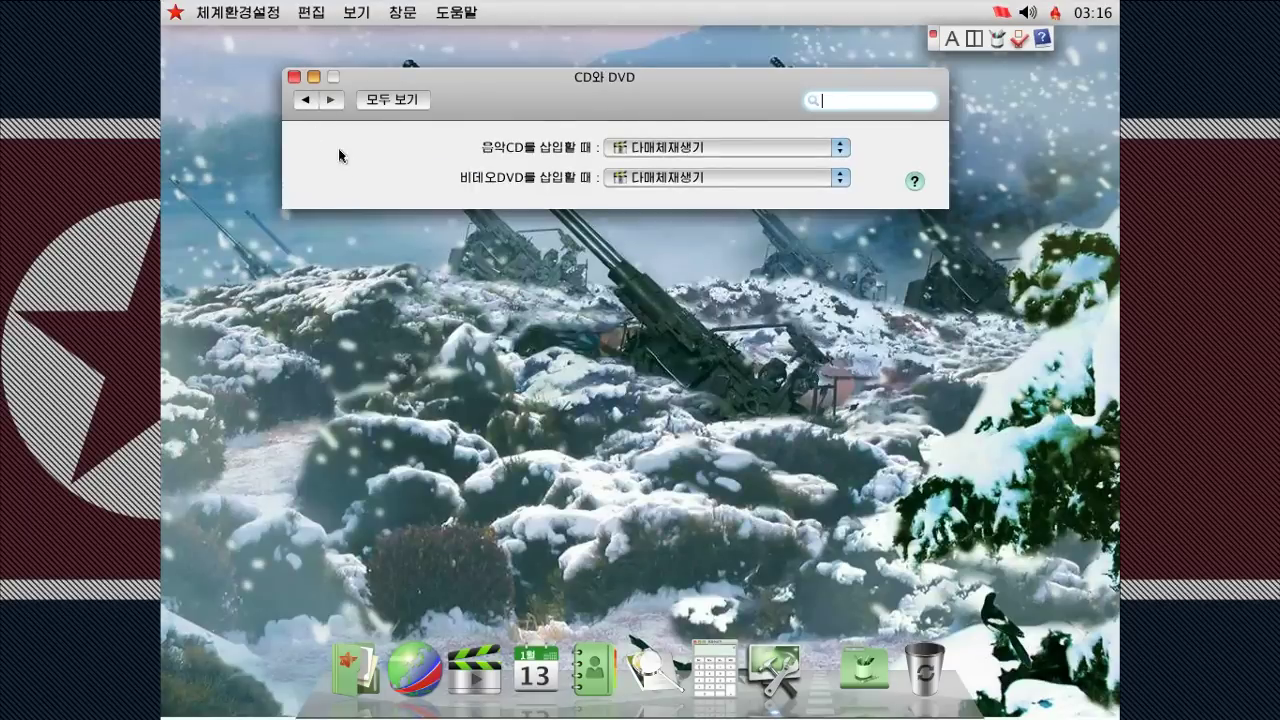
{"action": "left_click", "coordinate": [304, 106]}
{"action": "left_click", "coordinate": [408, 276]}
{"action": "left_click", "coordinate": [304, 104]}
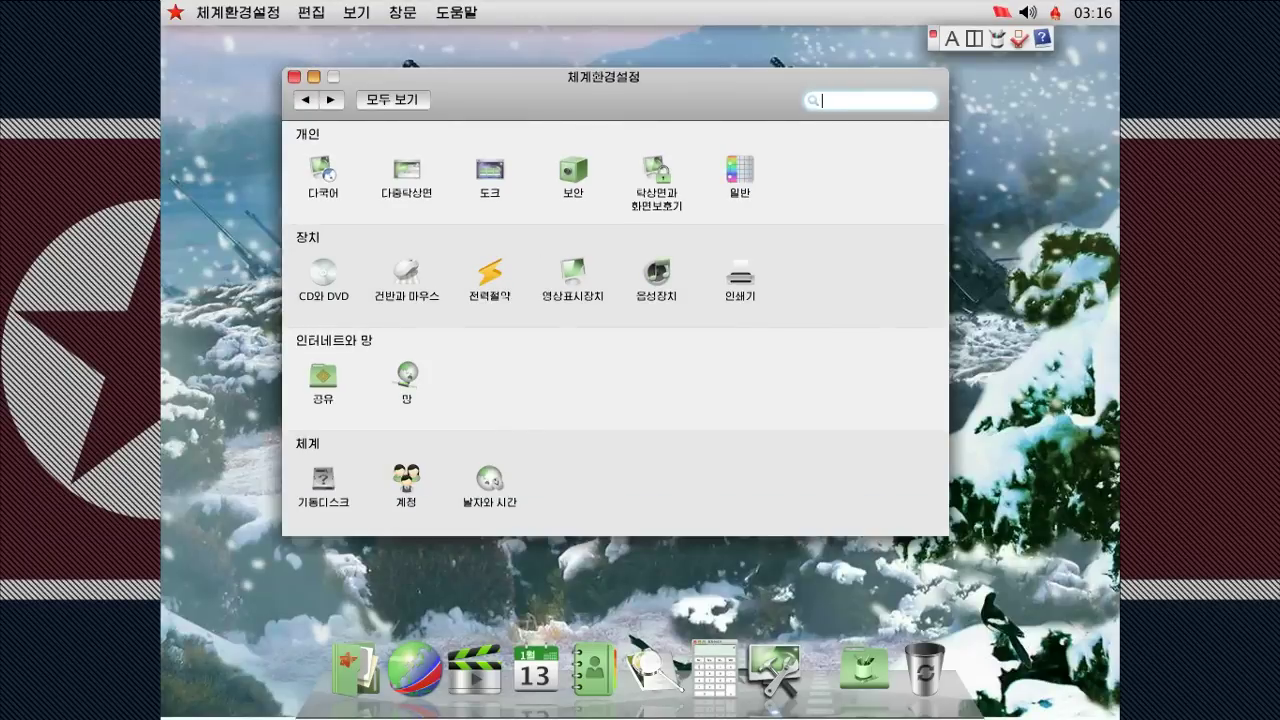
{"action": "left_click", "coordinate": [490, 272]}
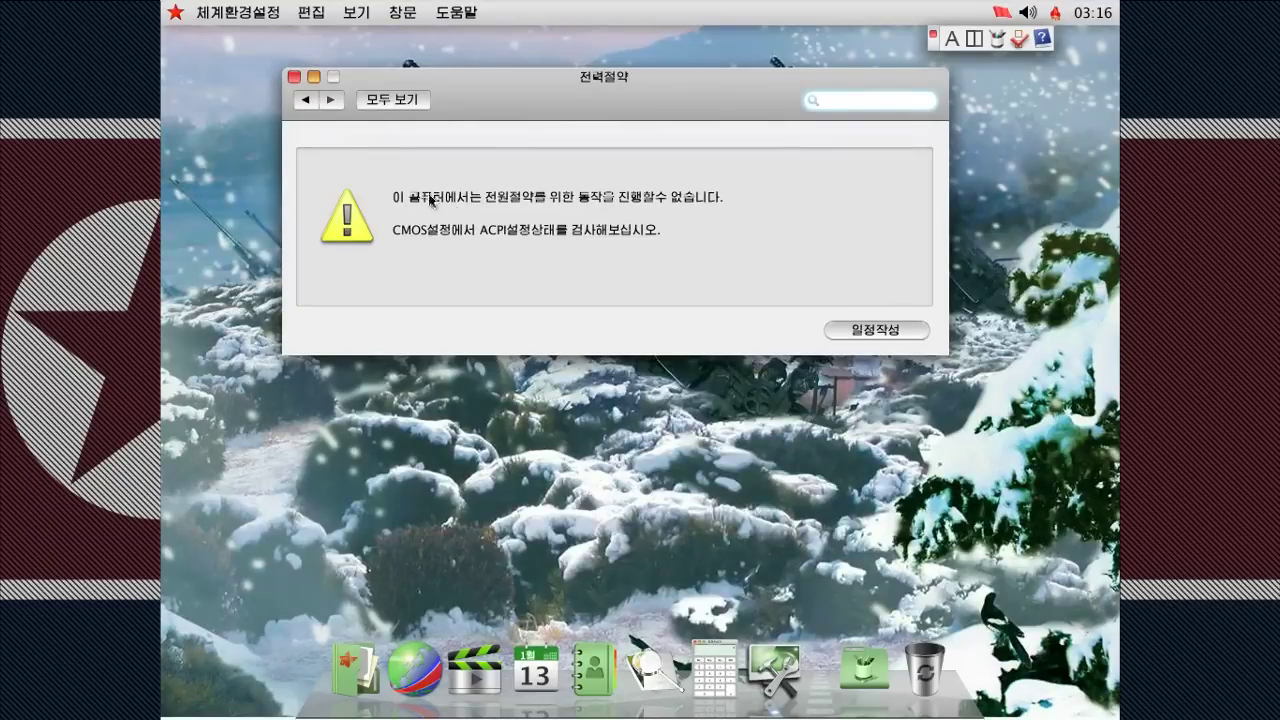
{"action": "left_click", "coordinate": [304, 100]}
- Try the 800 x 600 display resolution, switch back to 1024 x 768 and return to the settings overview
{"action": "left_click", "coordinate": [575, 271]}
{"action": "left_click", "coordinate": [444, 191]}
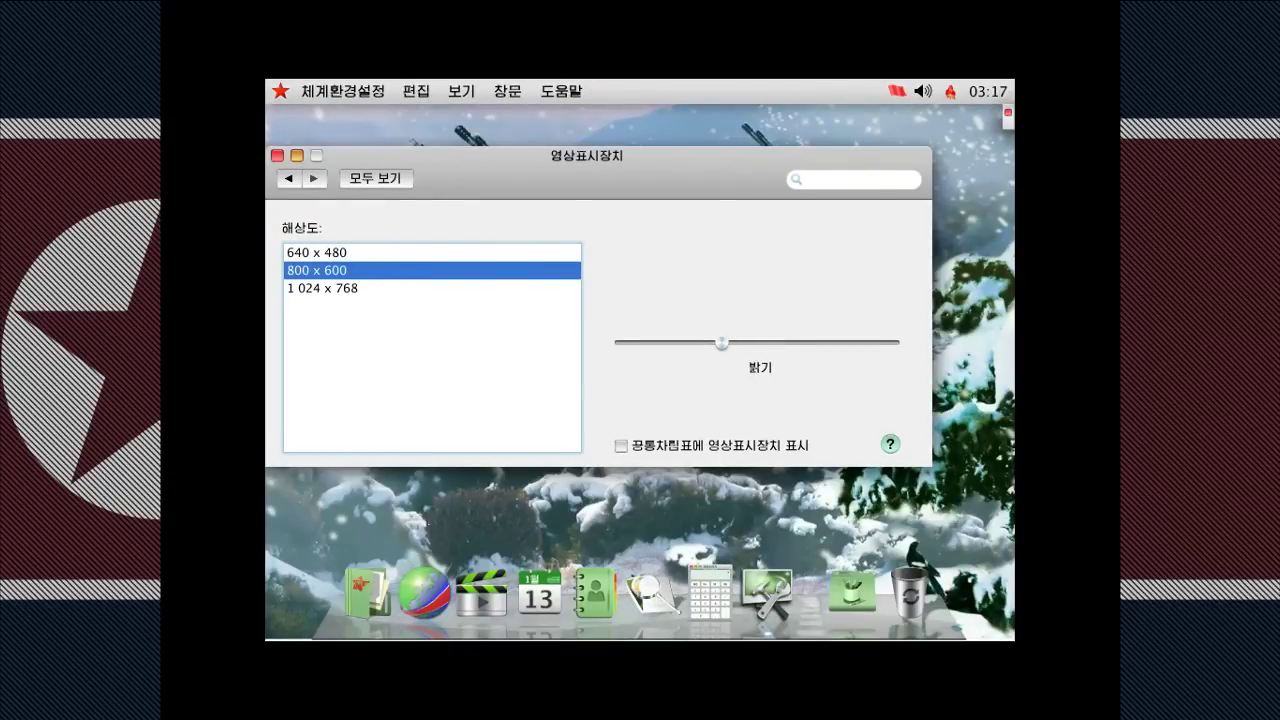
{"action": "left_click", "coordinate": [357, 290]}
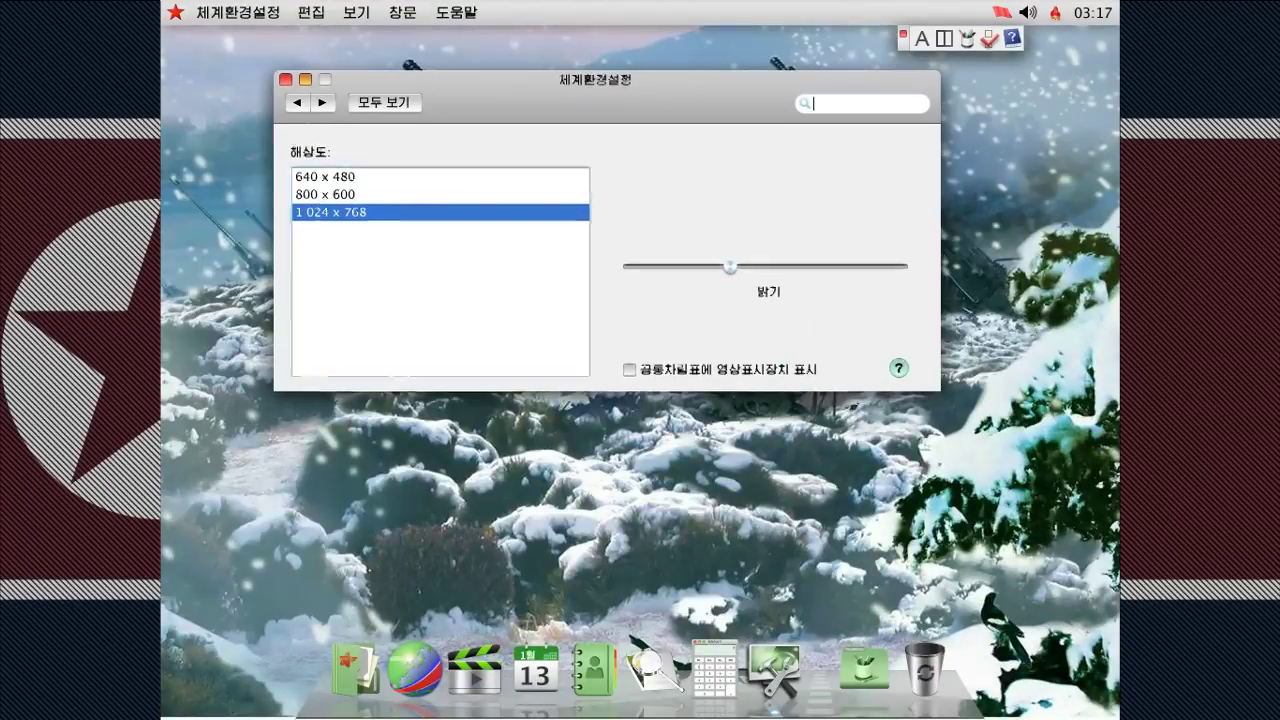
{"action": "left_click", "coordinate": [296, 103]}
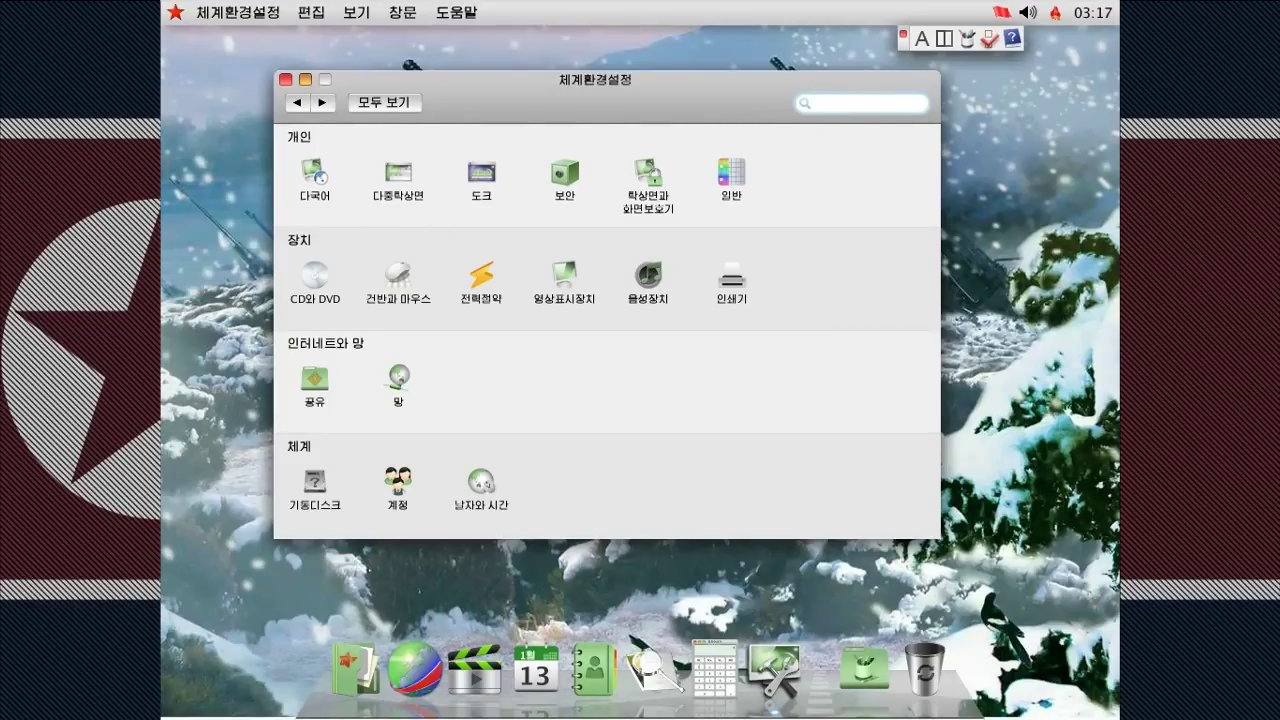
- Look through the sound device (음성장치), printer (인쇄기) and sharing (공유) settings
{"action": "left_click", "coordinate": [650, 273]}
{"action": "left_click", "coordinate": [296, 103]}
{"action": "left_click", "coordinate": [731, 277]}
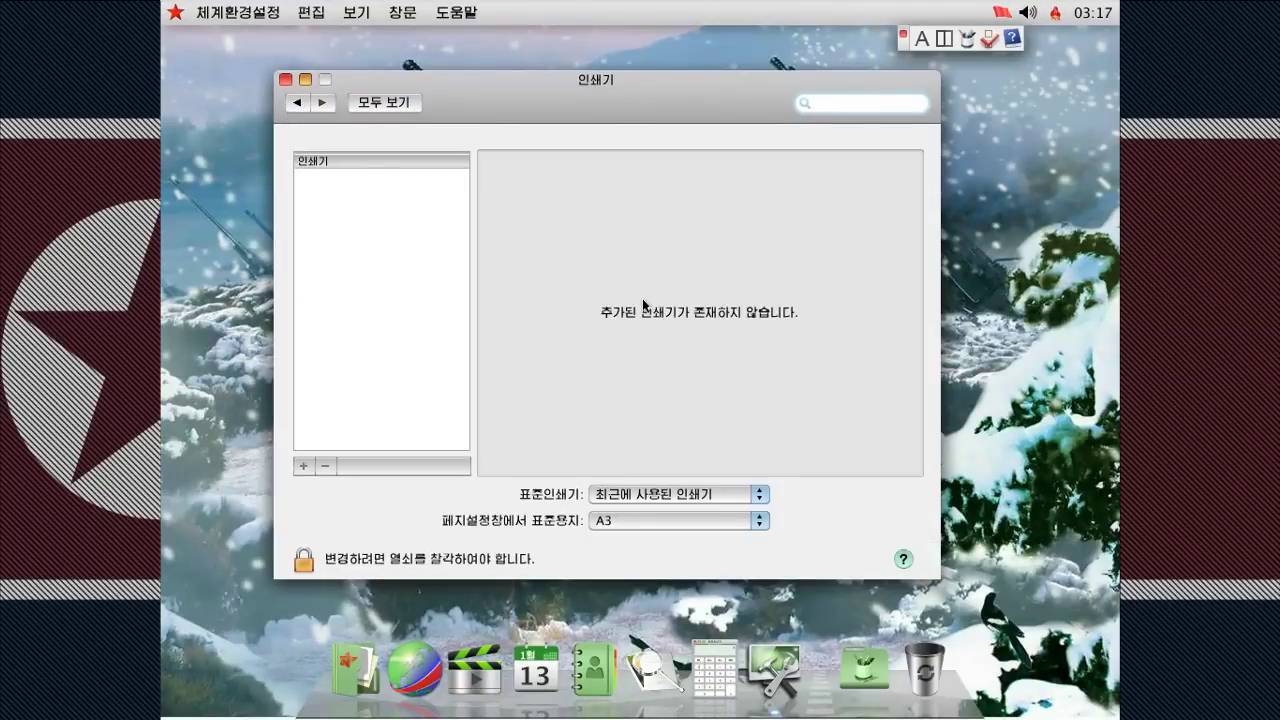
{"action": "left_click", "coordinate": [296, 103]}
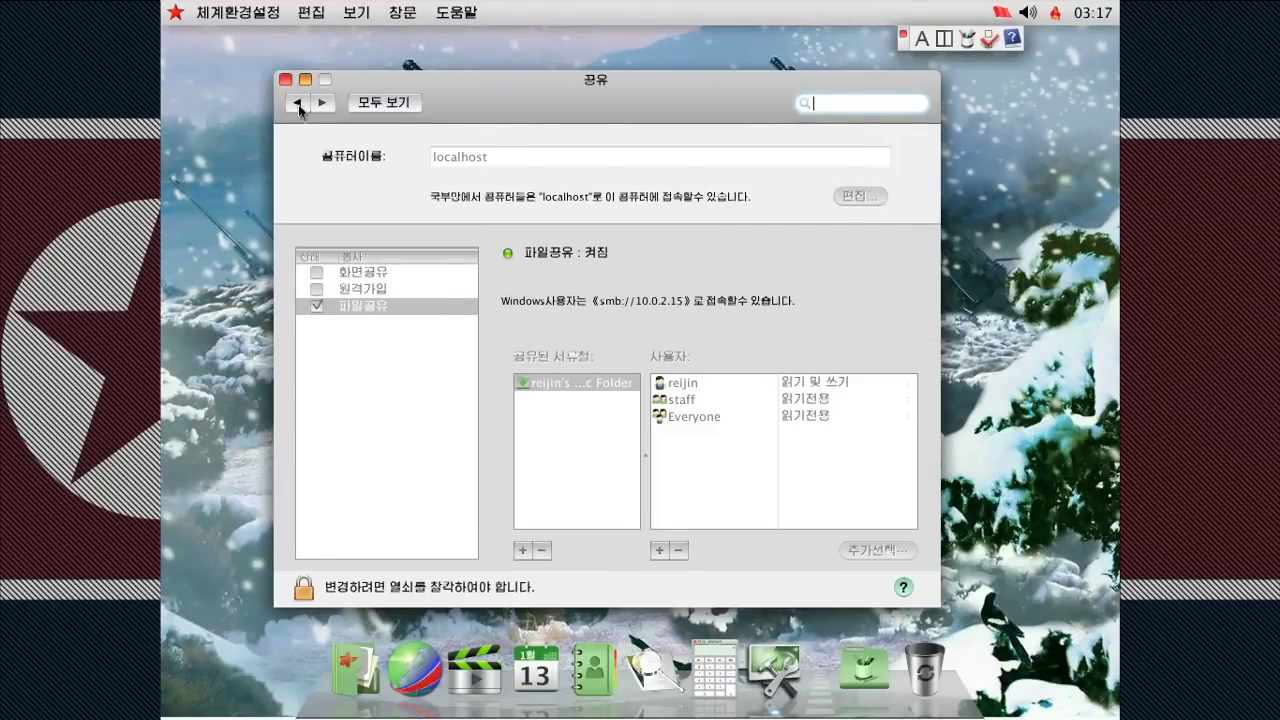
- Look through the network (망) and startup disk (기동디스크) settings
{"action": "left_click", "coordinate": [297, 104]}
{"action": "left_click", "coordinate": [394, 374]}
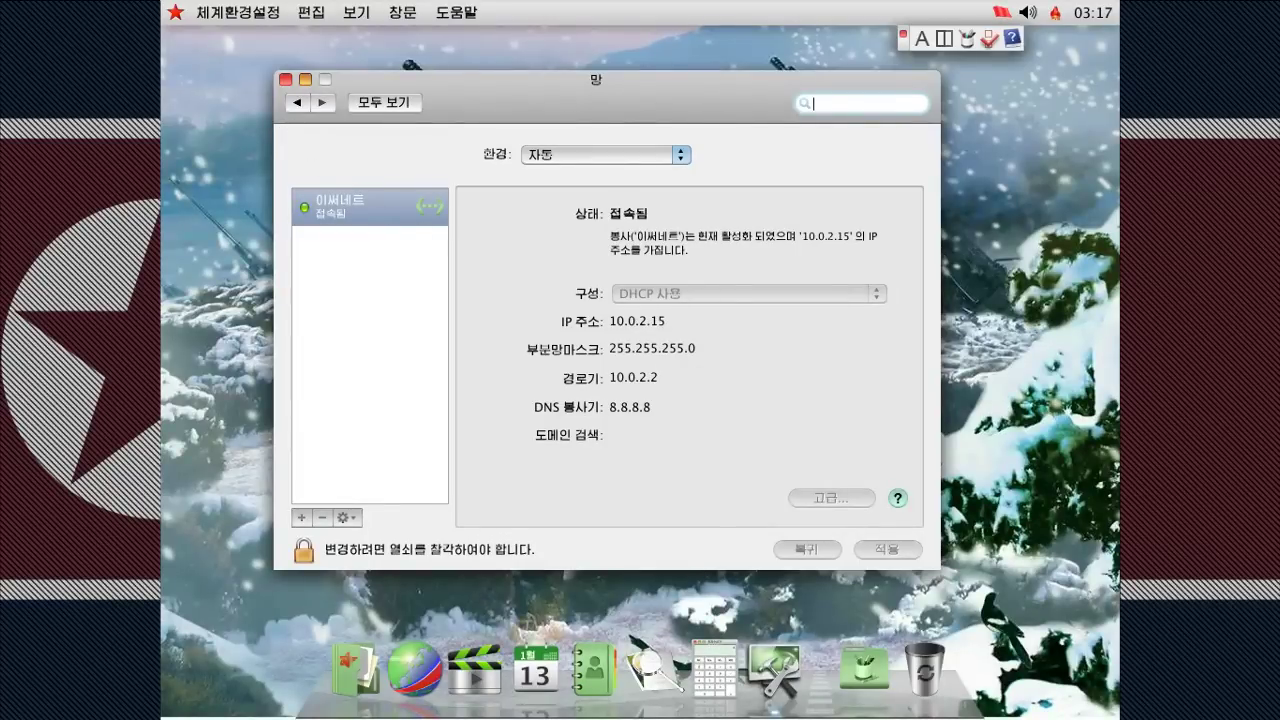
{"action": "left_click", "coordinate": [297, 103]}
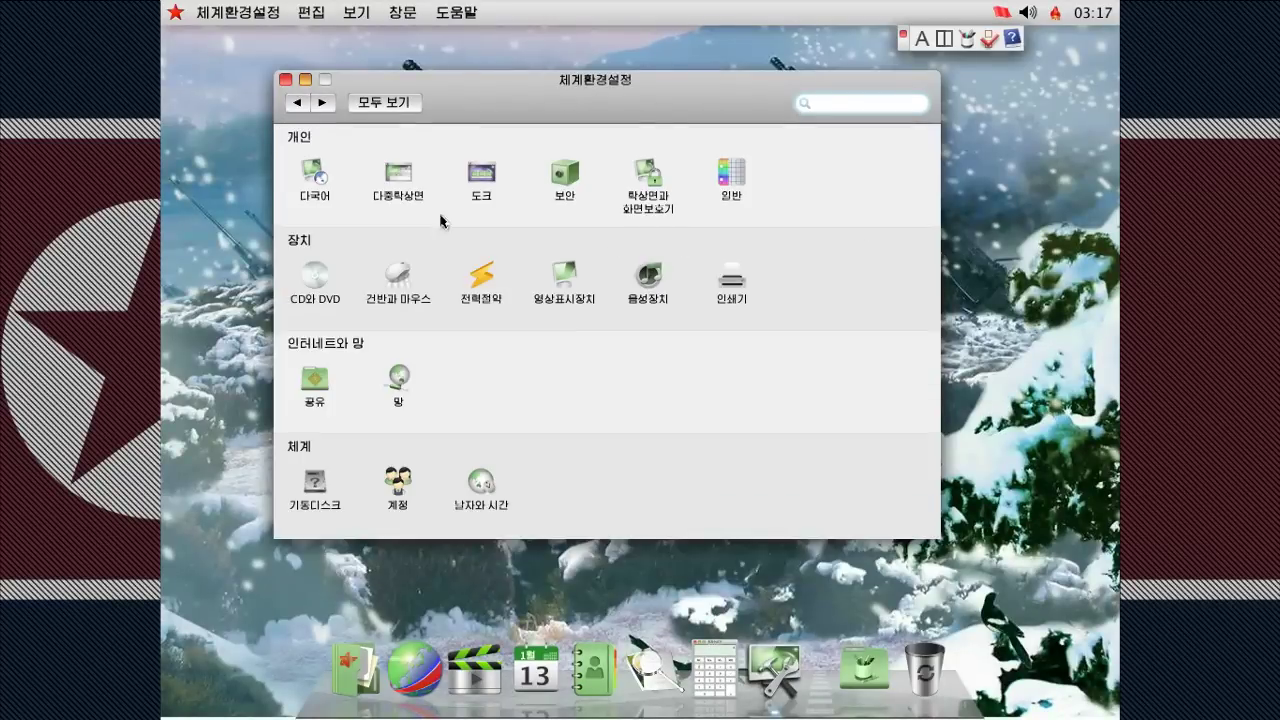
{"action": "left_click", "coordinate": [315, 484]}
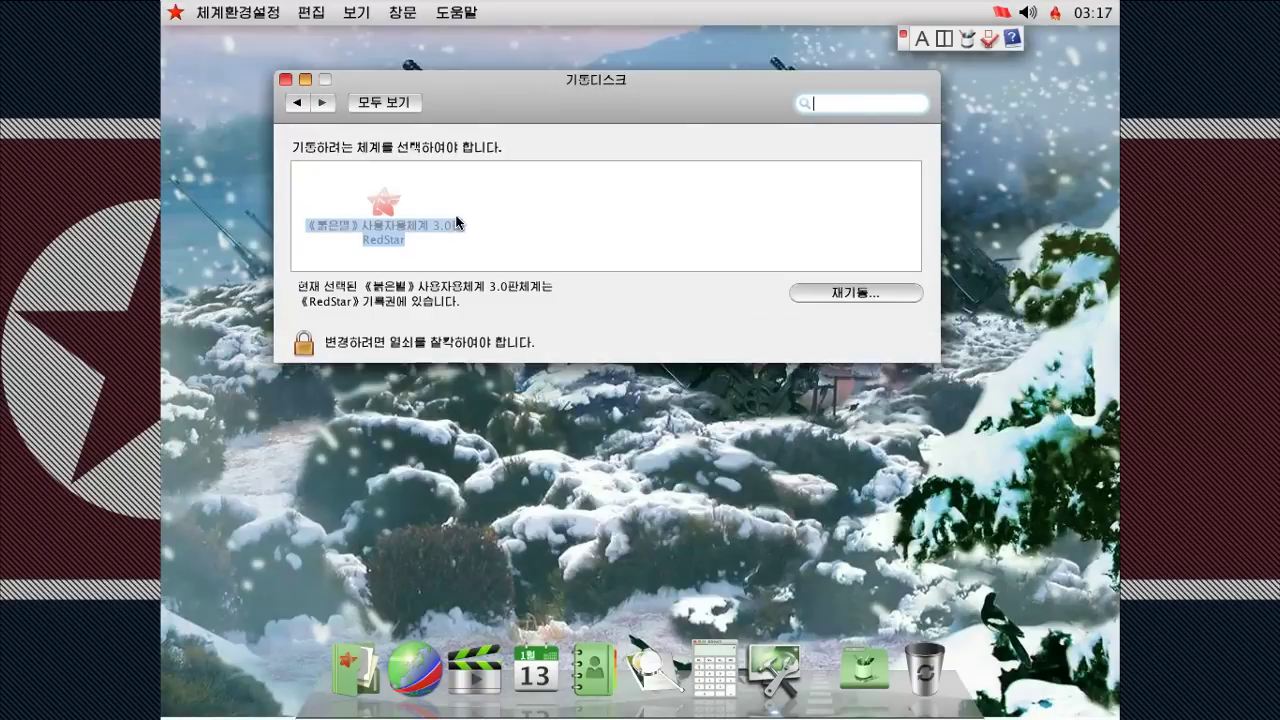
{"action": "left_click", "coordinate": [297, 103]}
- Look through the accounts (계정) and date and time (날자와 시간) settings
{"action": "left_click", "coordinate": [406, 484]}
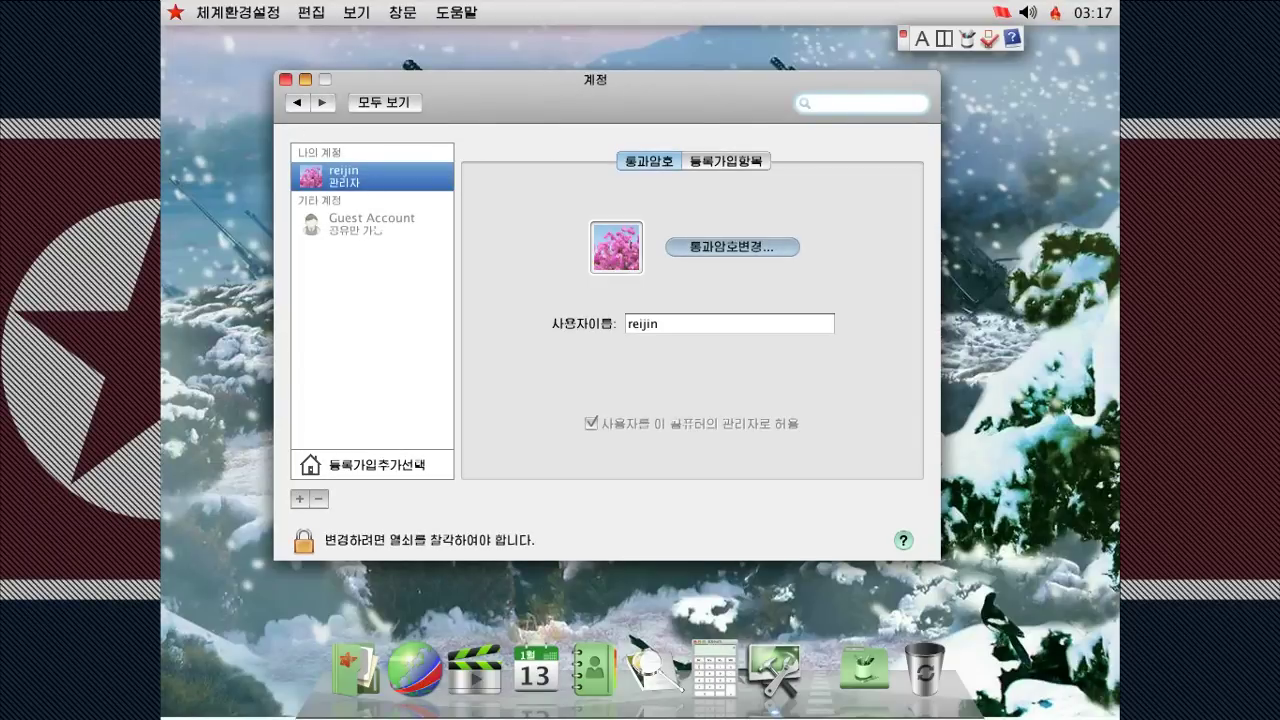
{"action": "left_click", "coordinate": [297, 103]}
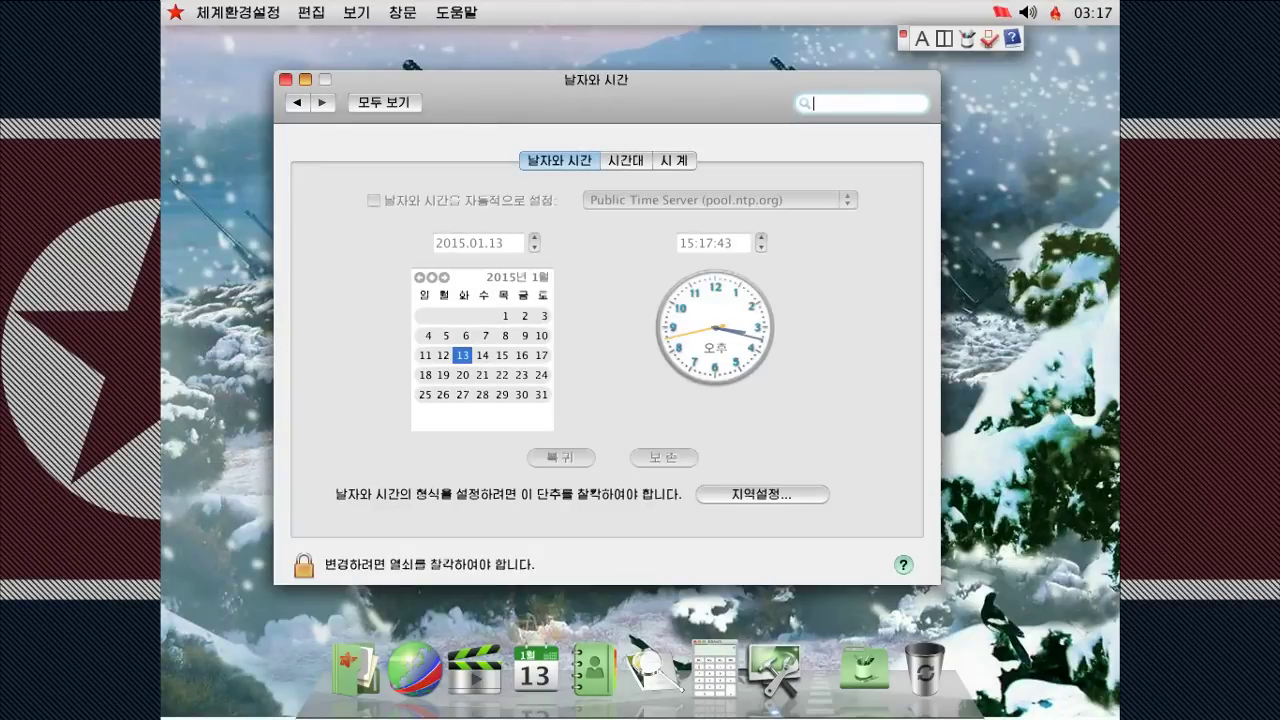
{"action": "key", "text": "super+l"}
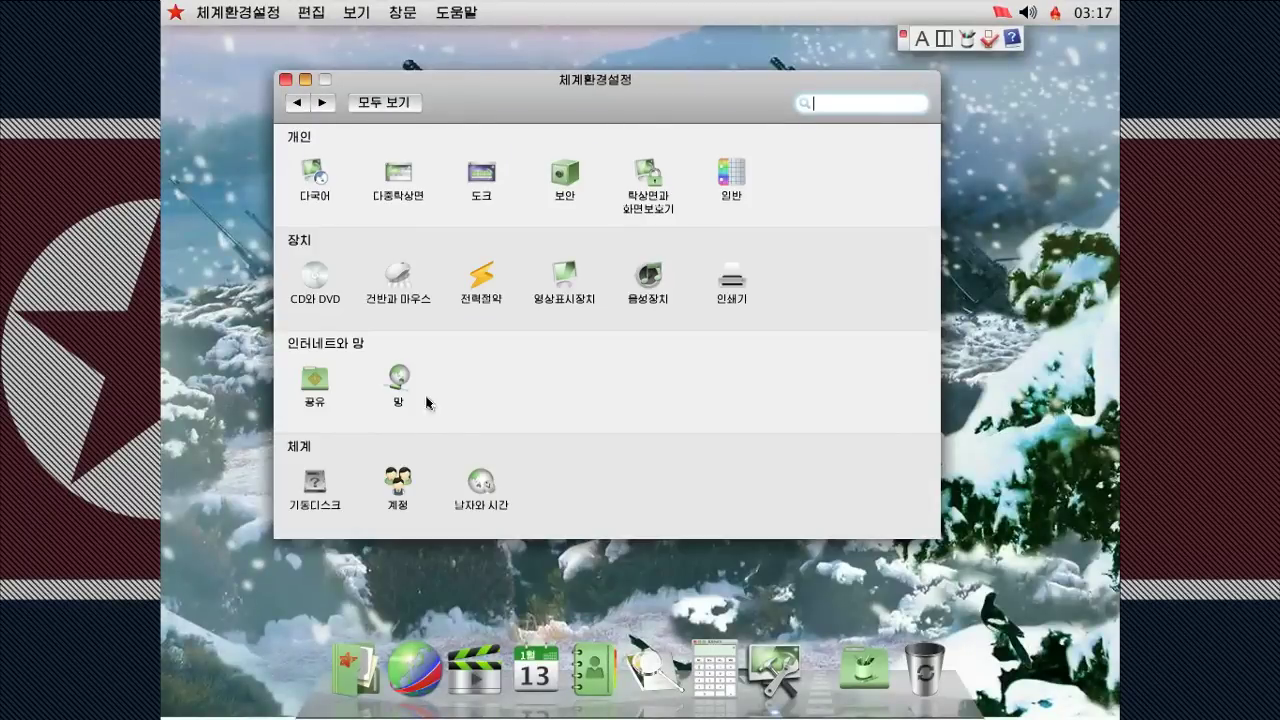
{"action": "left_click", "coordinate": [486, 478]}
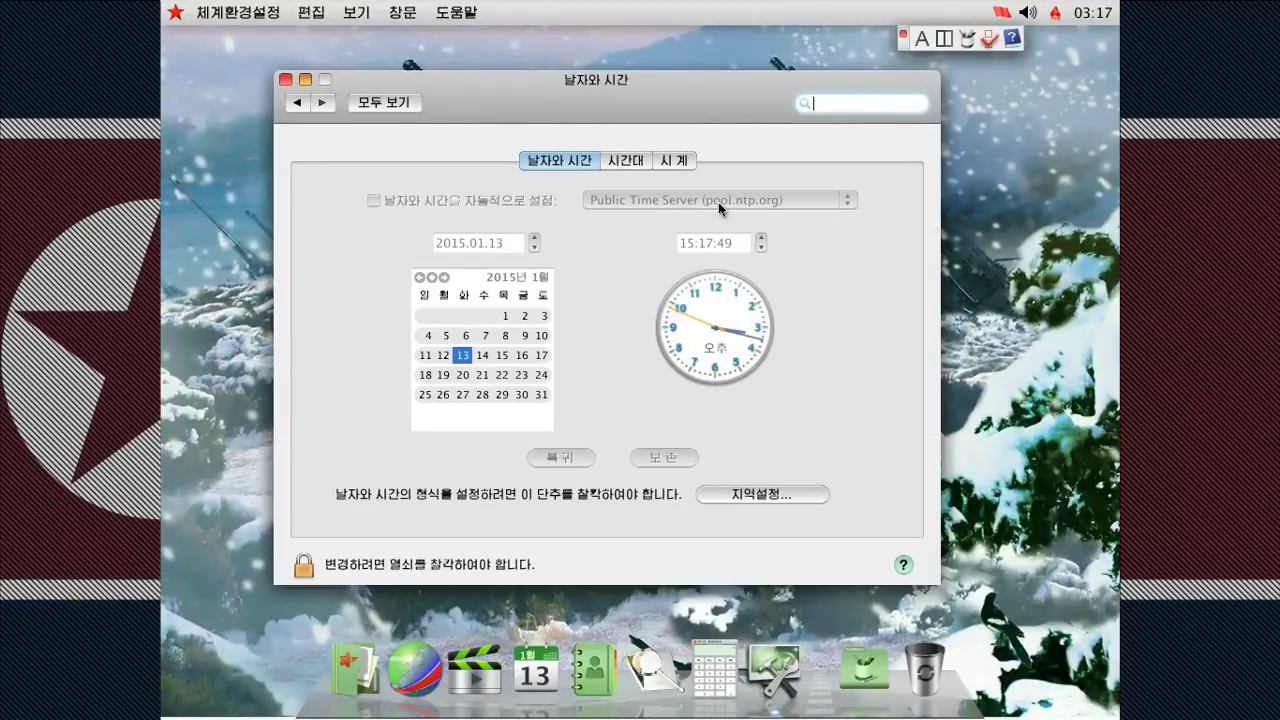
{"action": "left_click", "coordinate": [297, 103]}
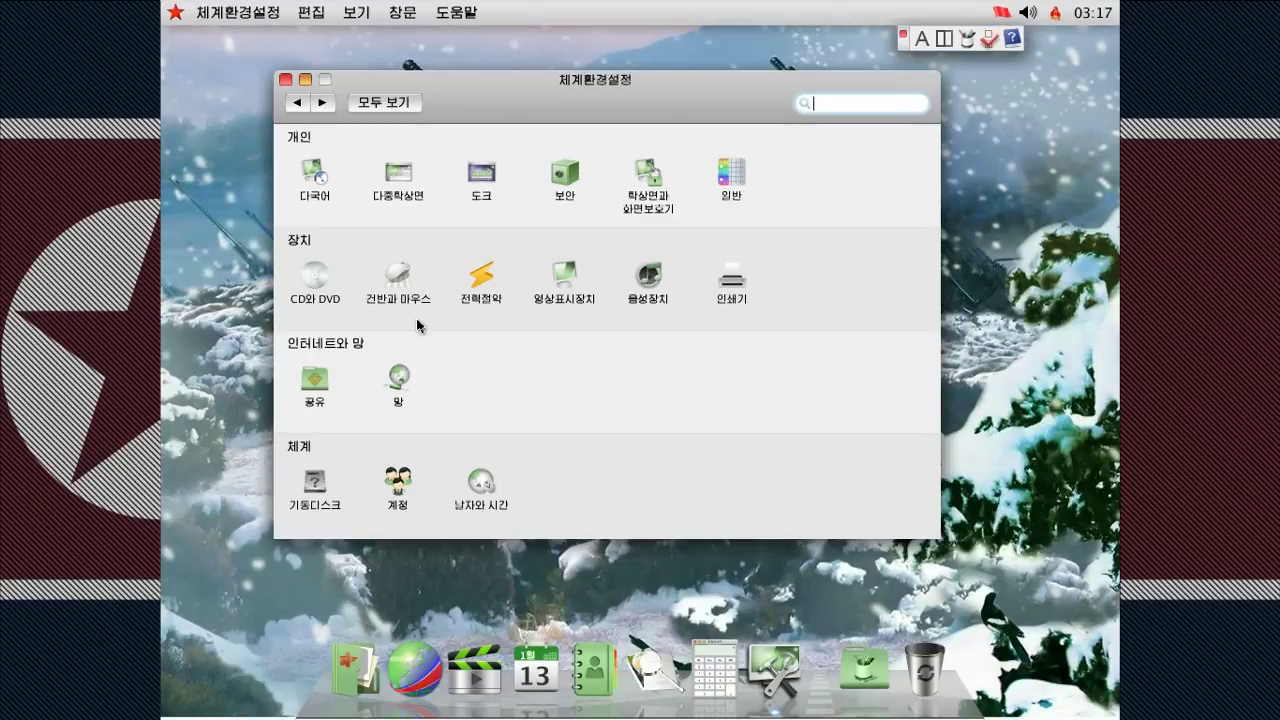
- Authenticate for changes to the network (망) settings with the account password, and close the system settings
{"action": "left_click", "coordinate": [398, 378]}
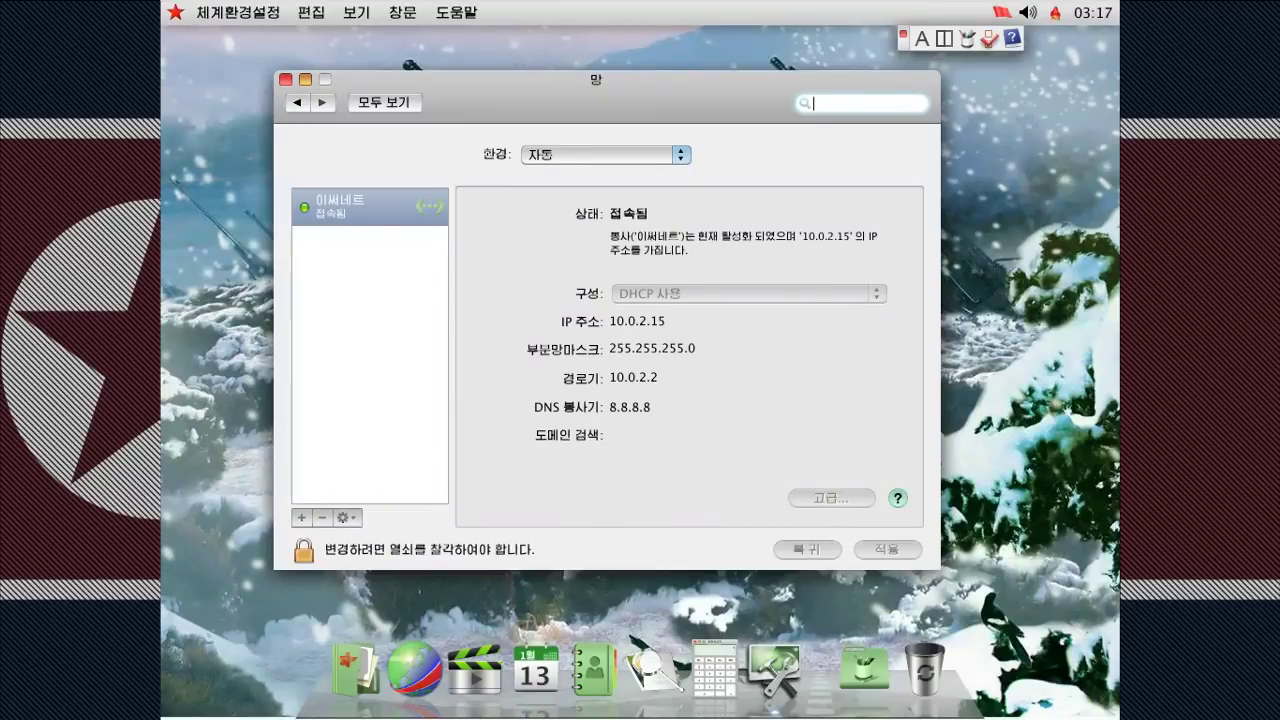
{"action": "left_click", "coordinate": [361, 500]}
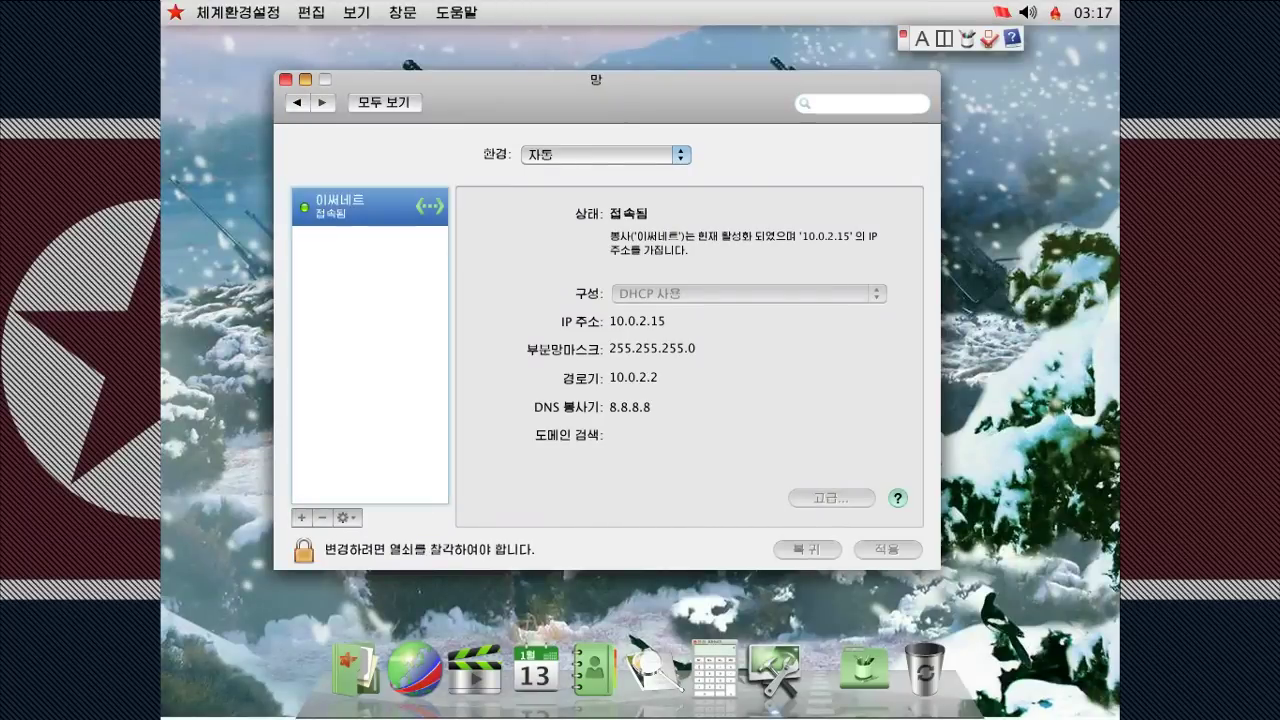
{"action": "left_click", "coordinate": [291, 553]}
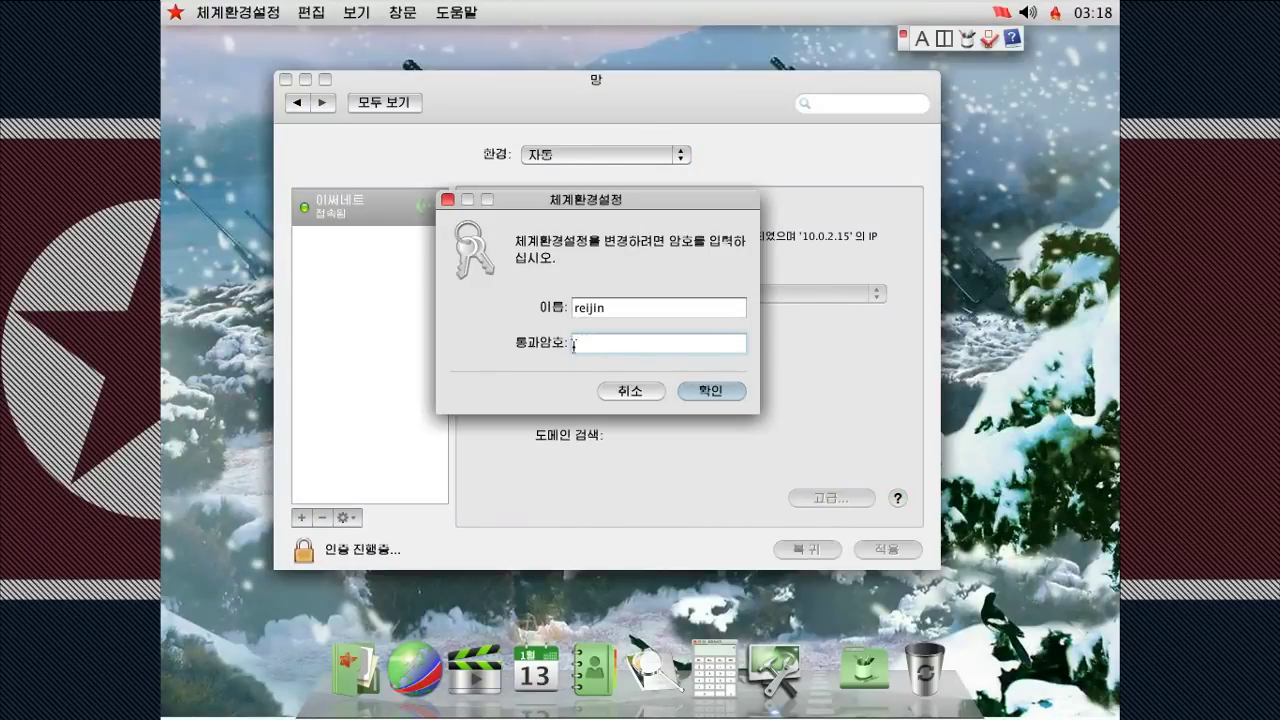
{"action": "type", "text": "••••••"}
{"action": "key", "text": "Return"}
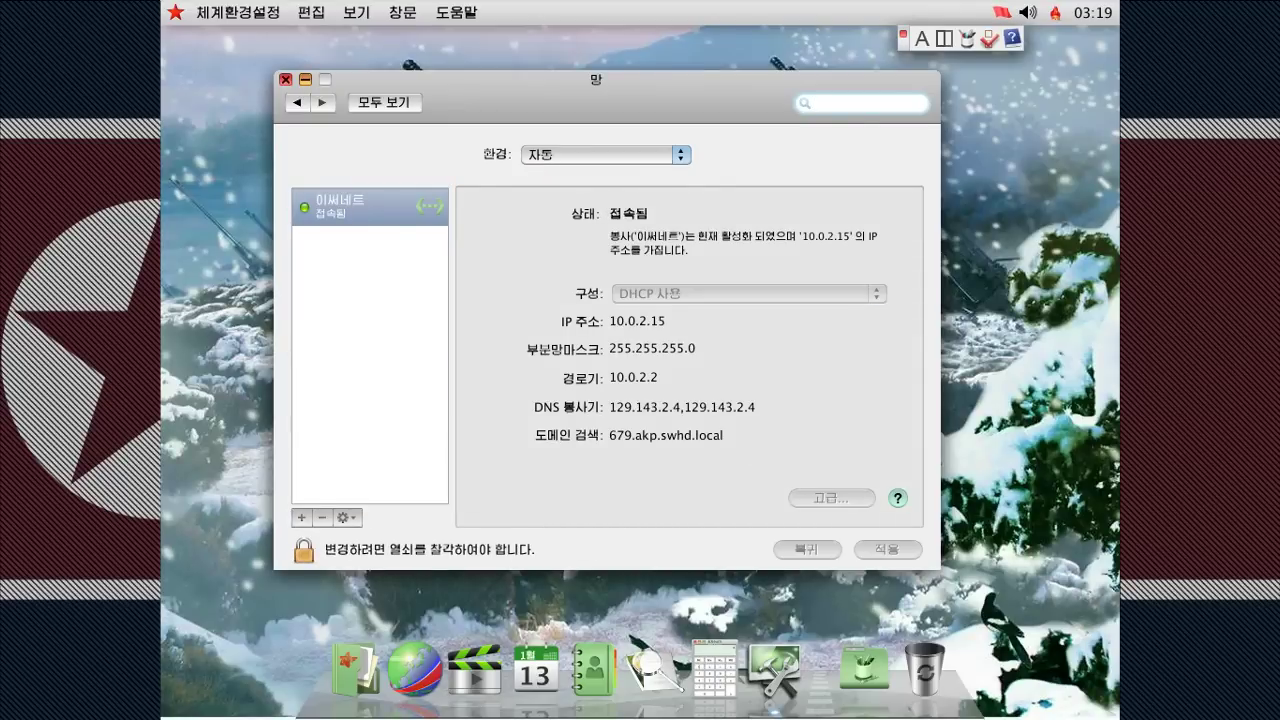
{"action": "left_click", "coordinate": [285, 79]}
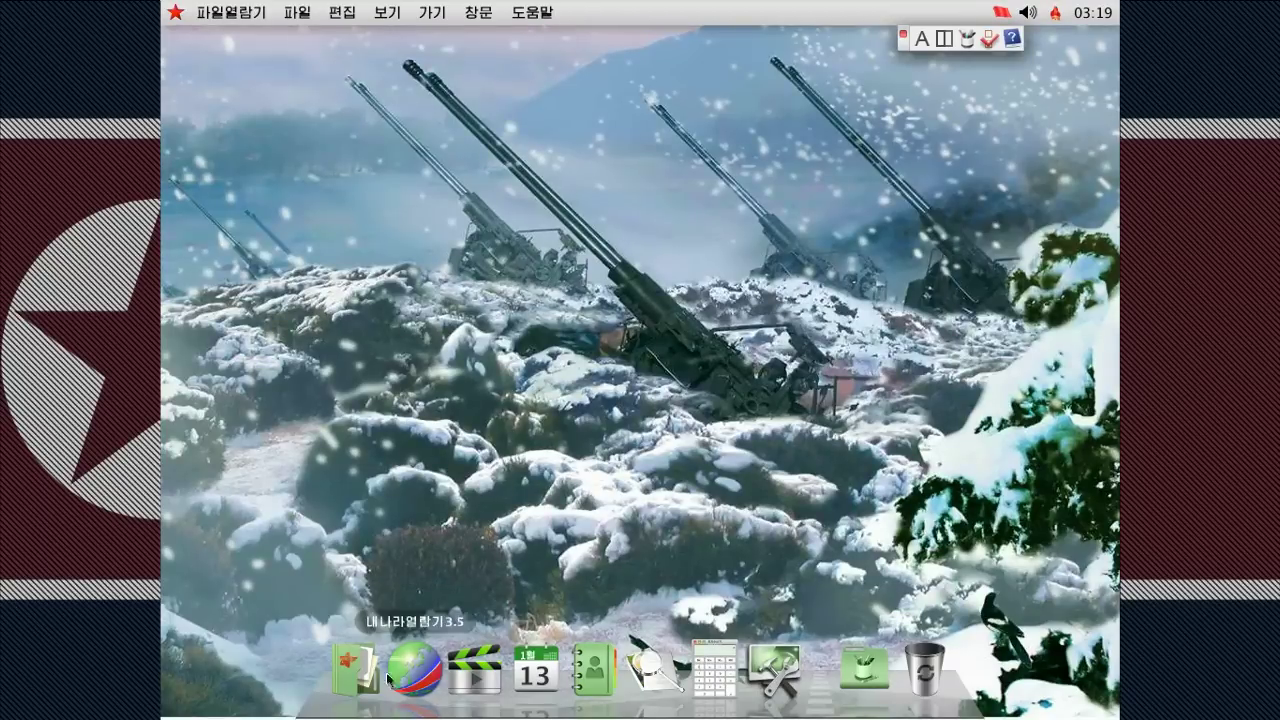
- Open the file manager and look through the network computers, localhost, the RedStar disk and the computer location
{"action": "left_click", "coordinate": [355, 668]}
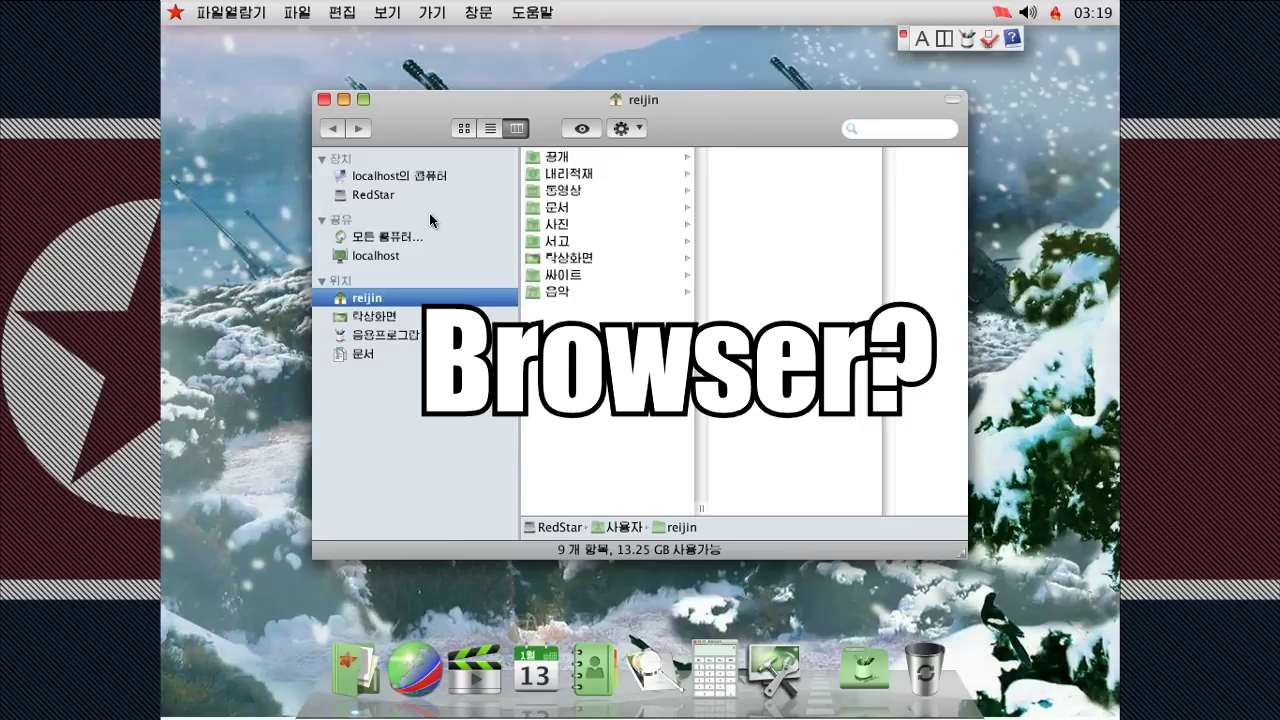
{"action": "left_click", "coordinate": [387, 236]}
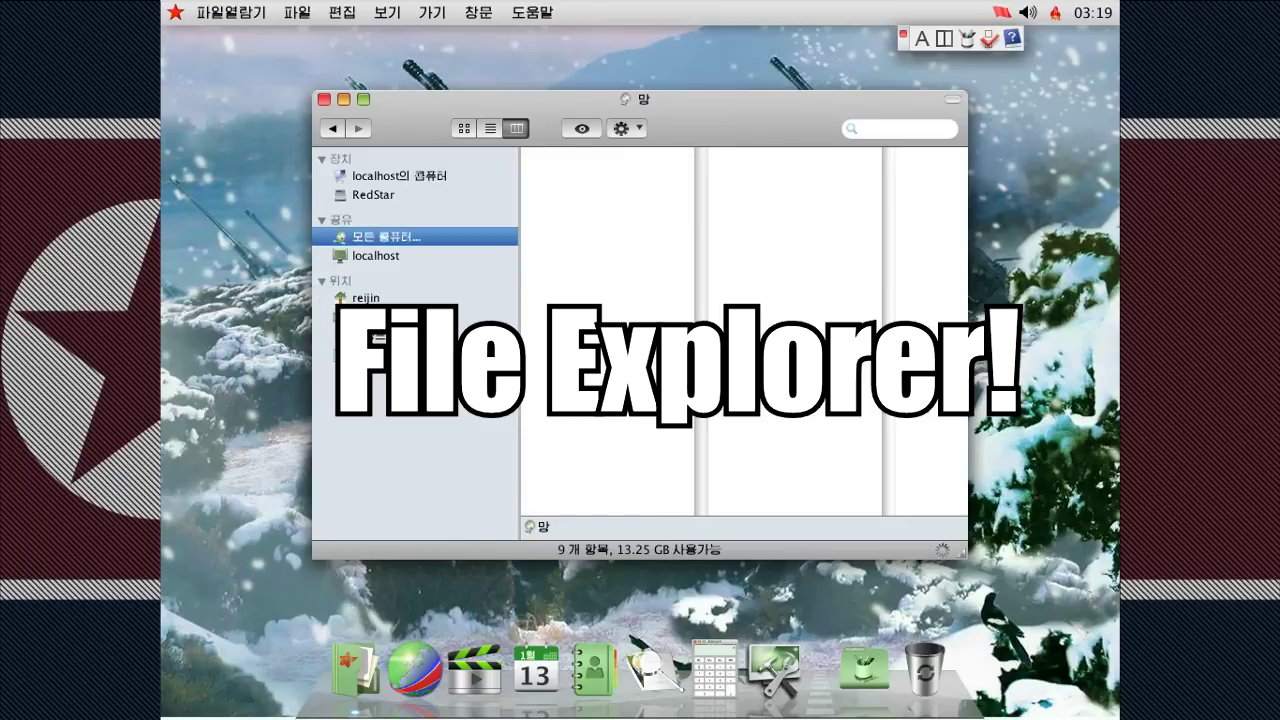
{"action": "left_click", "coordinate": [376, 255]}
{"action": "left_click", "coordinate": [374, 194]}
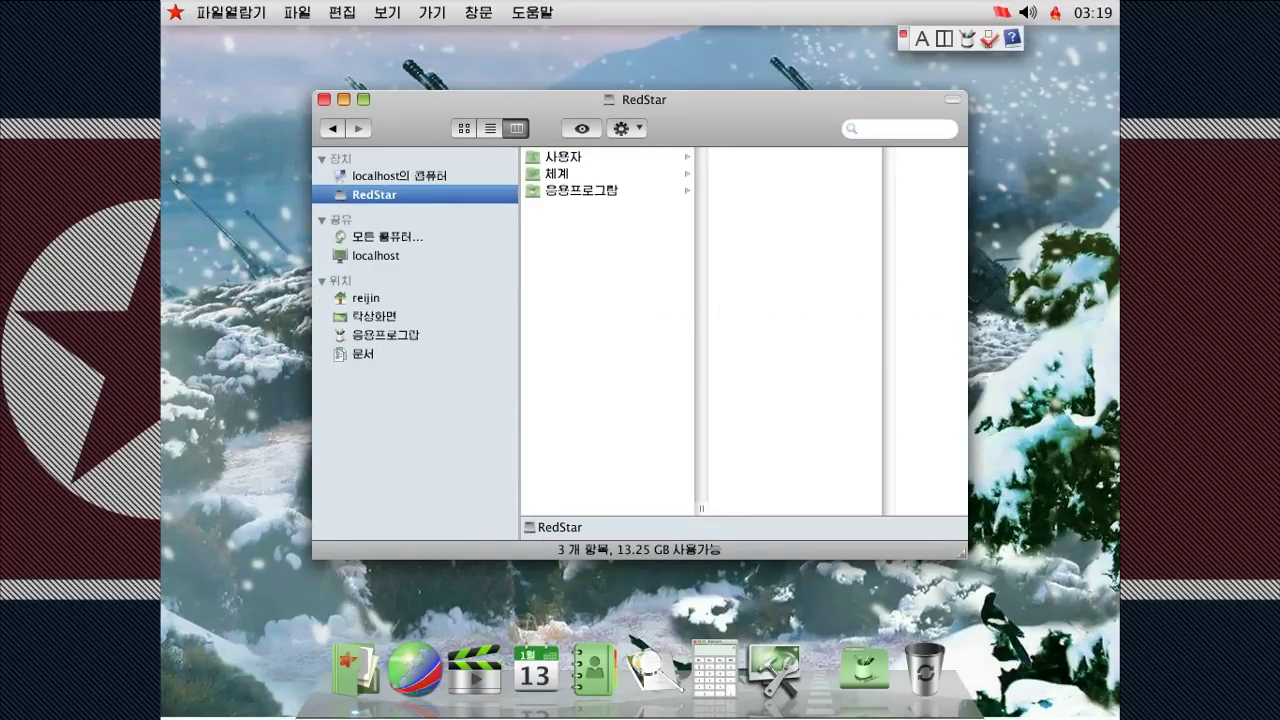
{"action": "left_click", "coordinate": [399, 175]}
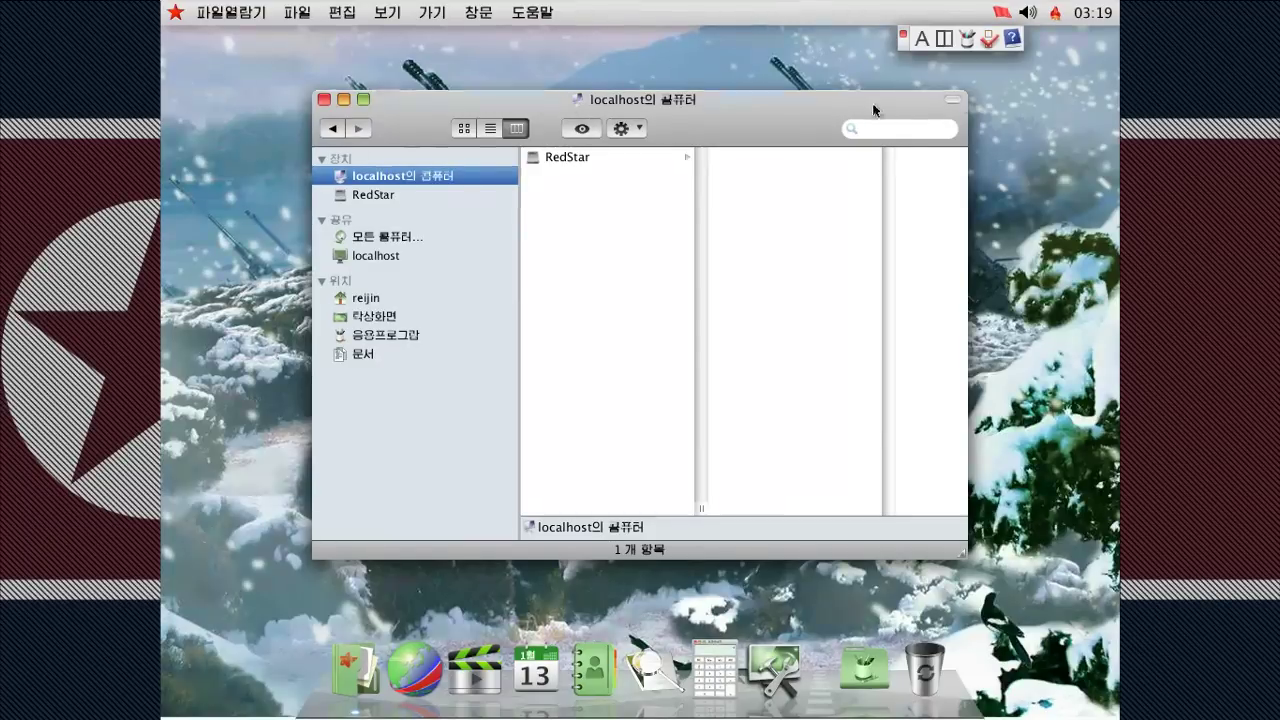
- Look through the desktop (탁상화면) and applications (응용프로그람) folders, and close the file manager
{"action": "left_click_drag", "start_coordinate": [617, 103], "coordinate": [621, 83]}
{"action": "left_click", "coordinate": [379, 296]}
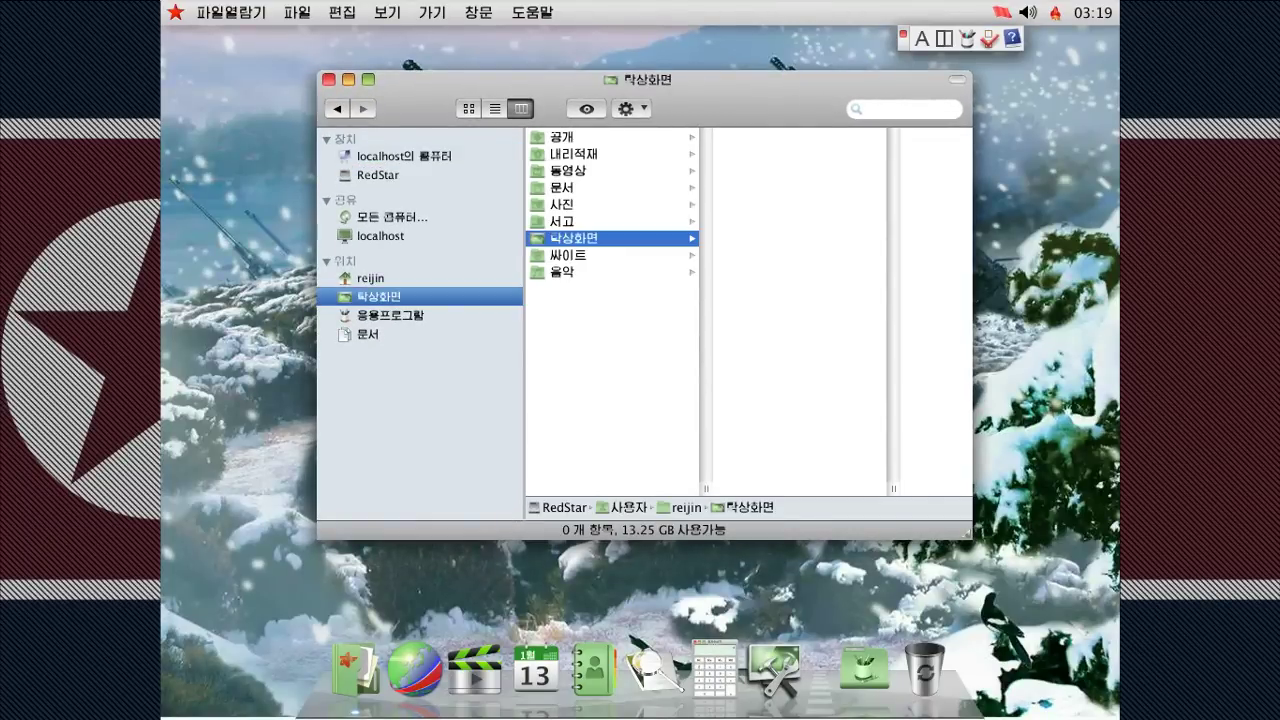
{"action": "left_click", "coordinate": [390, 315]}
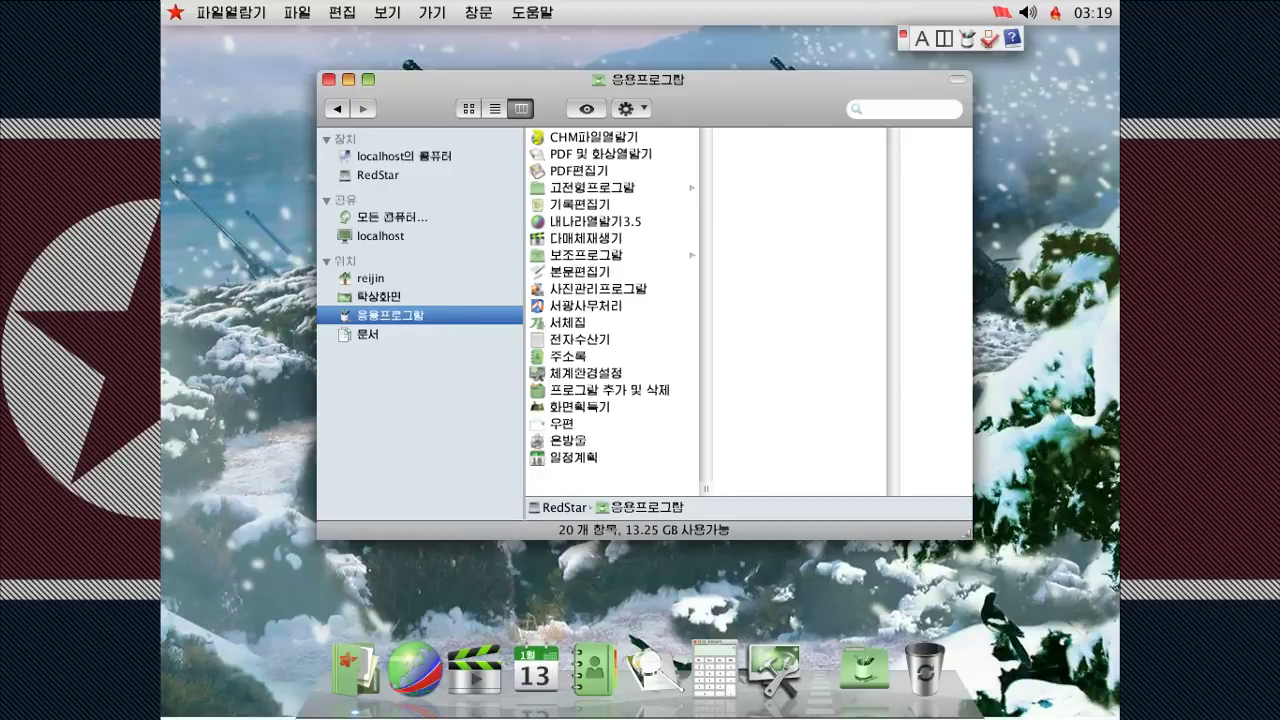
{"action": "left_click", "coordinate": [329, 80]}
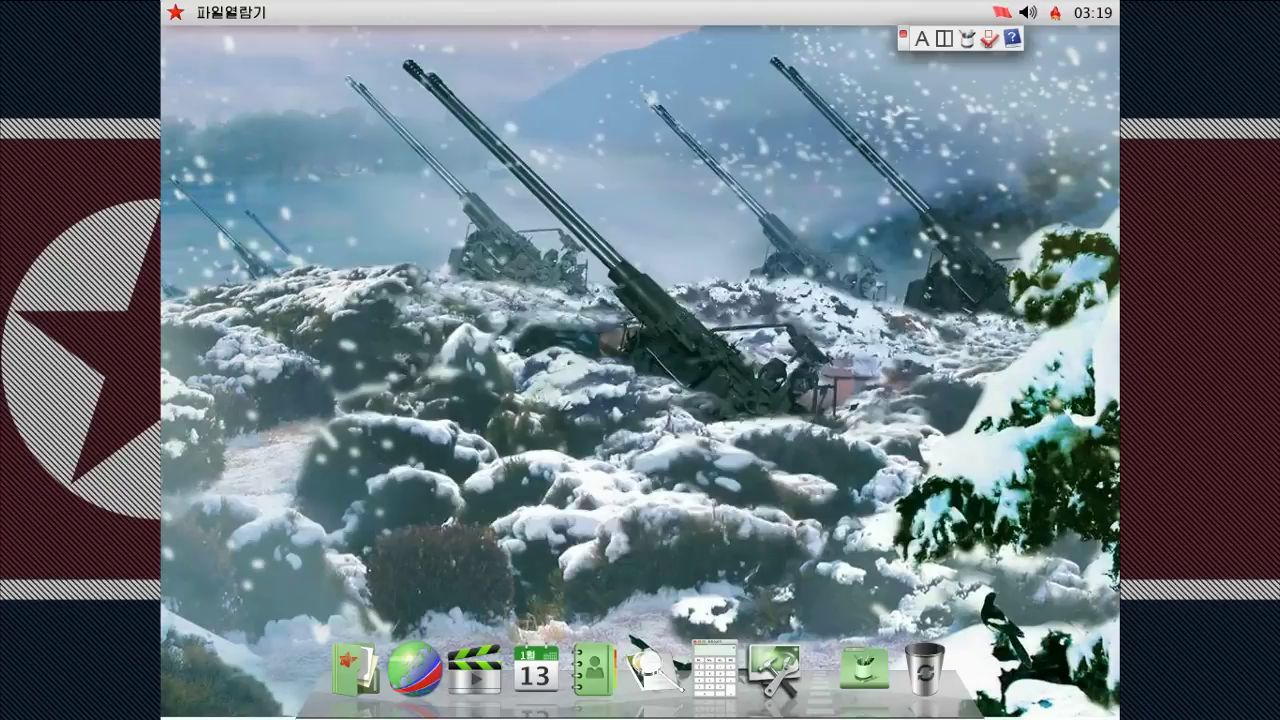
- Open the Naenara browser (내나라열람기) and decline making it the default browser
{"action": "left_click", "coordinate": [414, 668]}
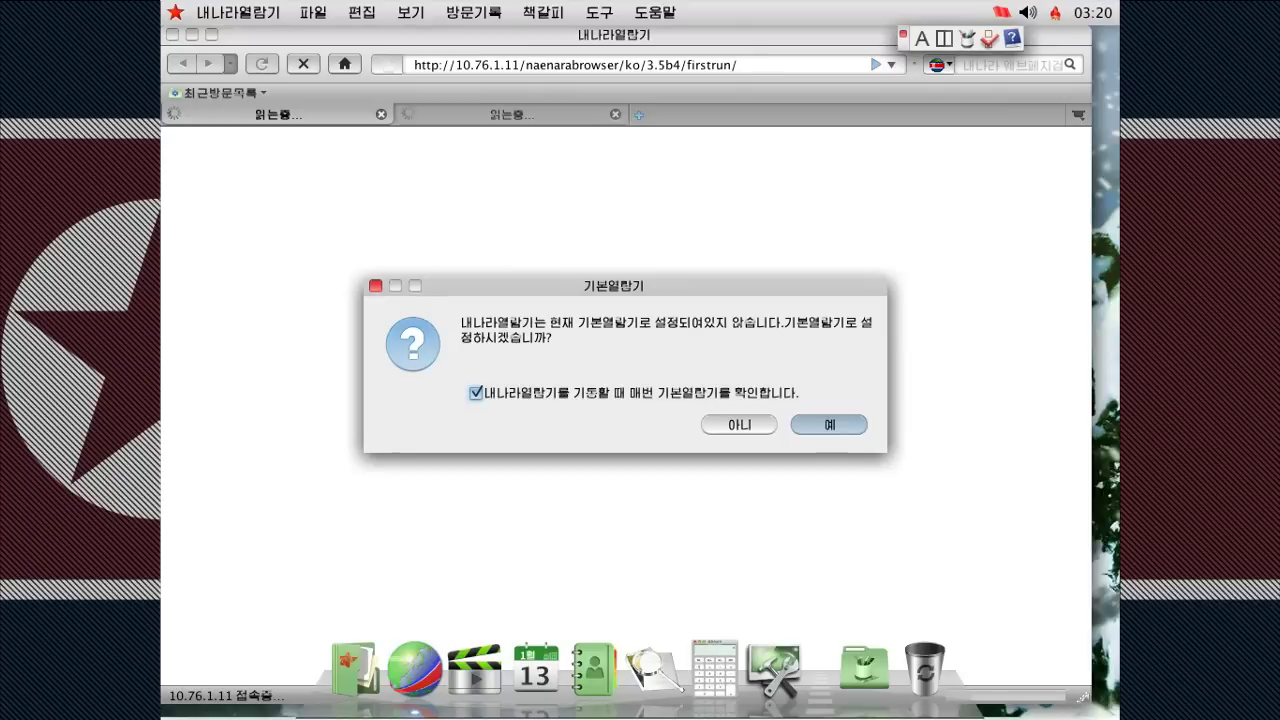
{"action": "left_click_drag", "start_coordinate": [534, 322], "coordinate": [557, 334]}
{"action": "left_click", "coordinate": [533, 334]}
{"action": "left_click", "coordinate": [754, 428]}
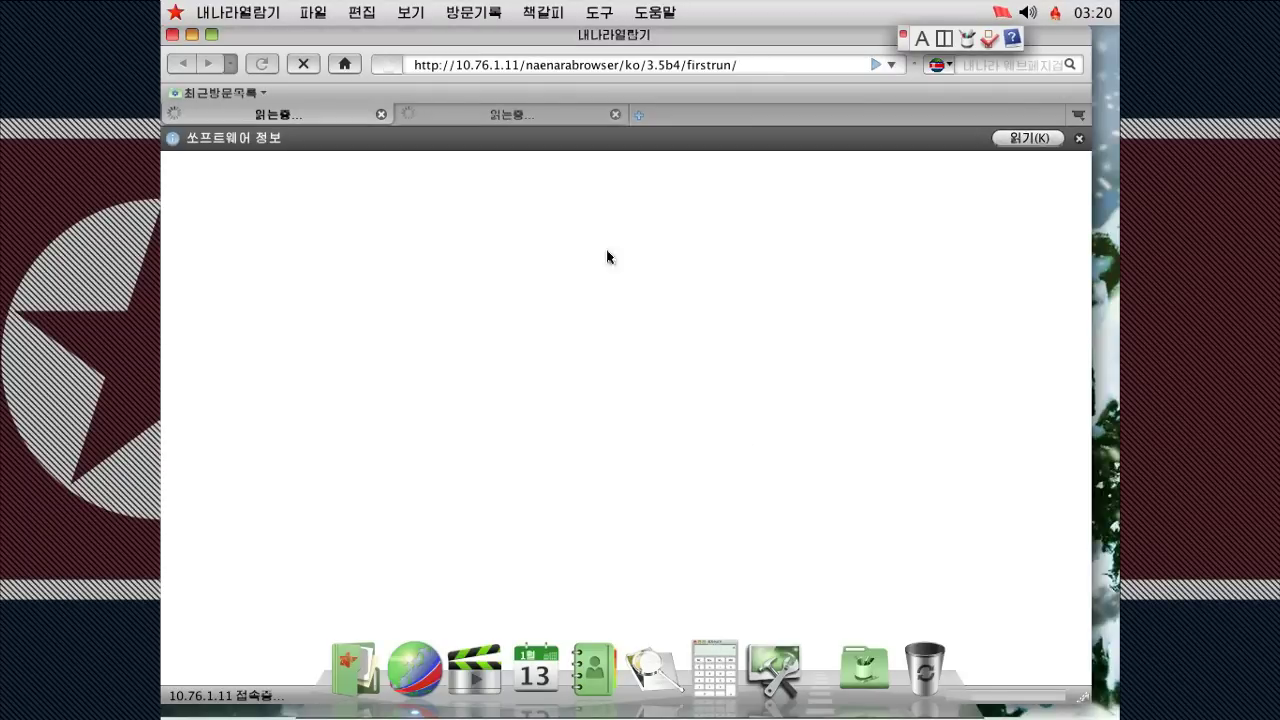
- Examine the 10.76.1.11 start page addresses in both tabs, and quit the browser while saving the open tabs
{"action": "left_click_drag", "start_coordinate": [526, 65], "coordinate": [545, 65]}
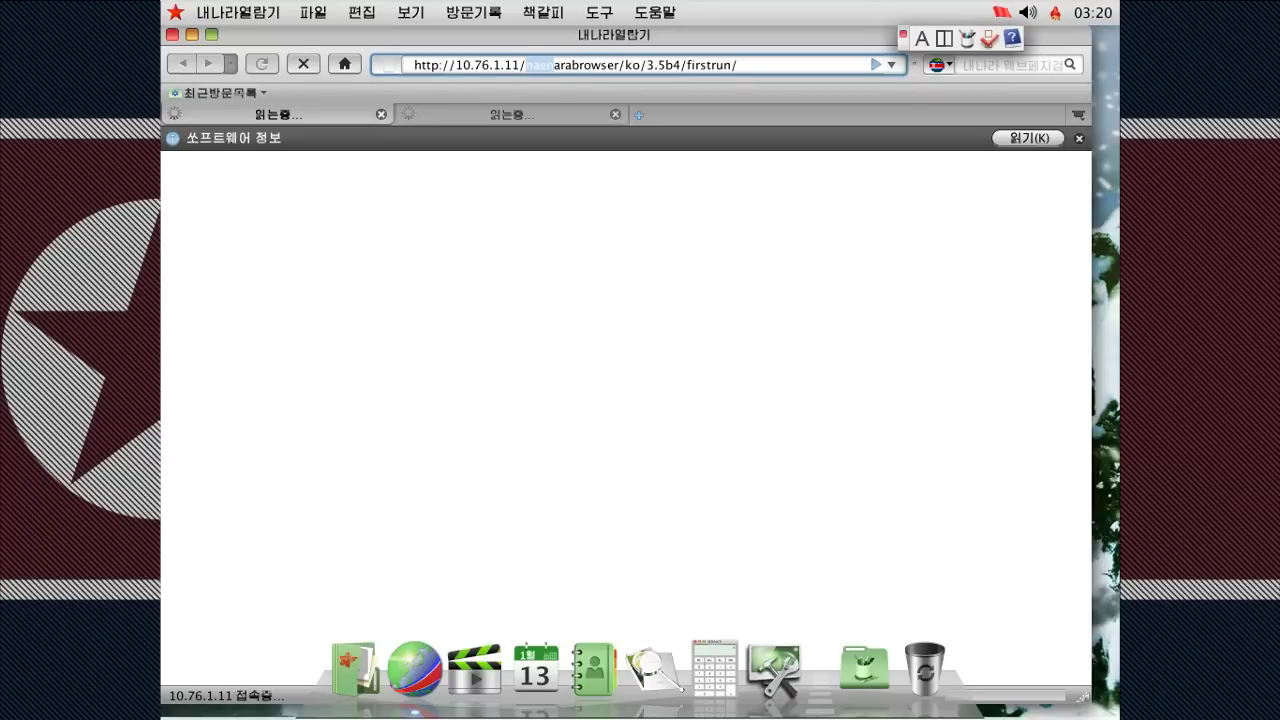
{"action": "left_click", "coordinate": [518, 114]}
{"action": "left_click", "coordinate": [453, 60]}
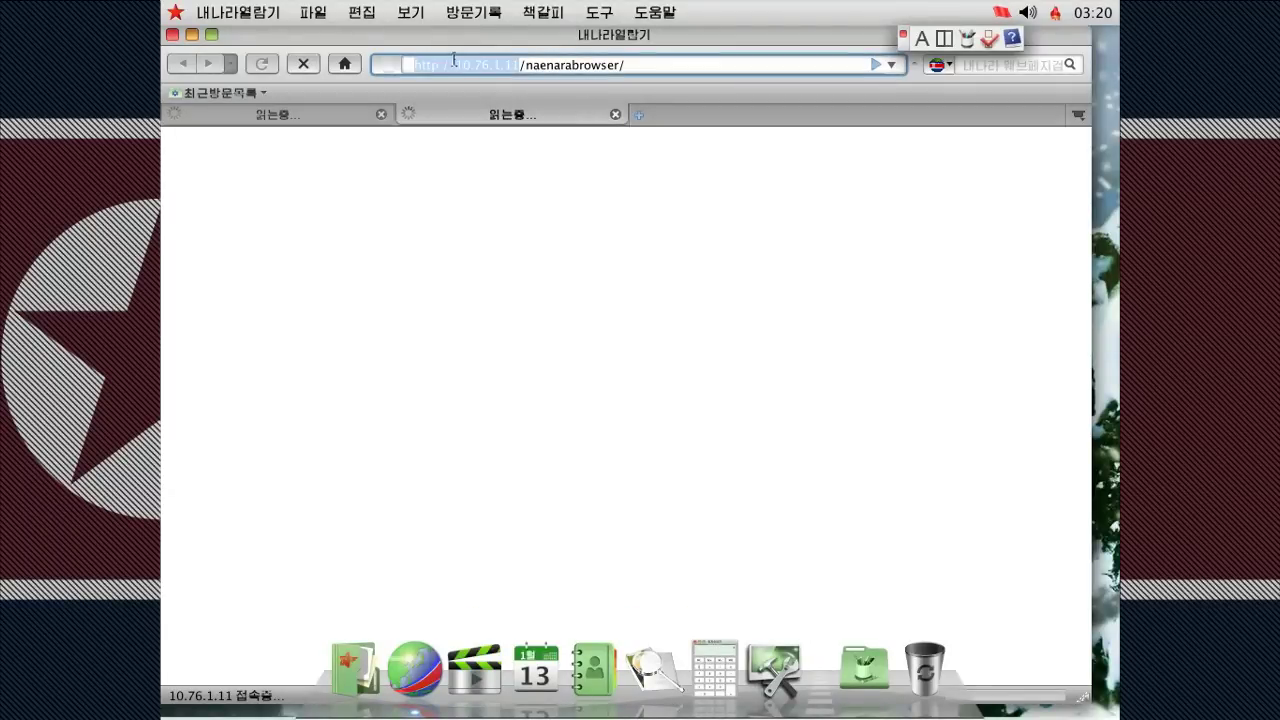
{"action": "left_click", "coordinate": [462, 122]}
{"action": "left_click_drag", "start_coordinate": [625, 66], "coordinate": [410, 66]}
{"action": "left_click", "coordinate": [441, 65]}
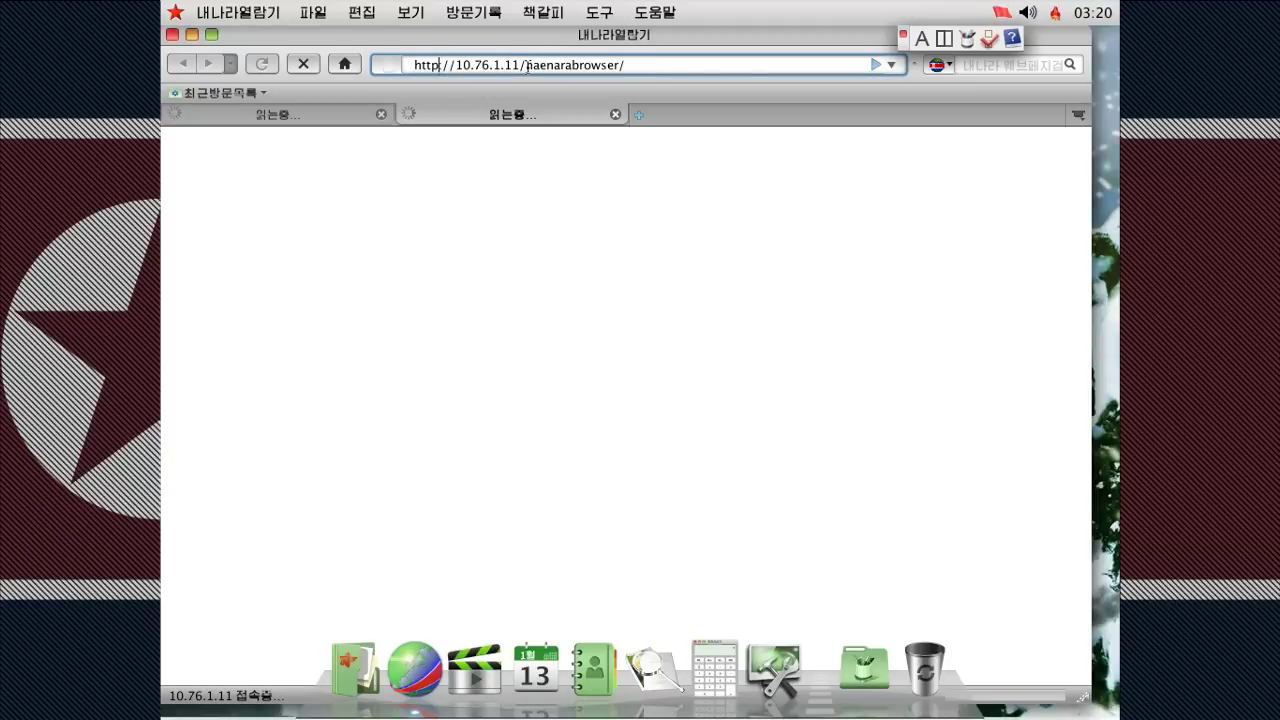
{"action": "left_click_drag", "start_coordinate": [526, 65], "coordinate": [414, 65]}
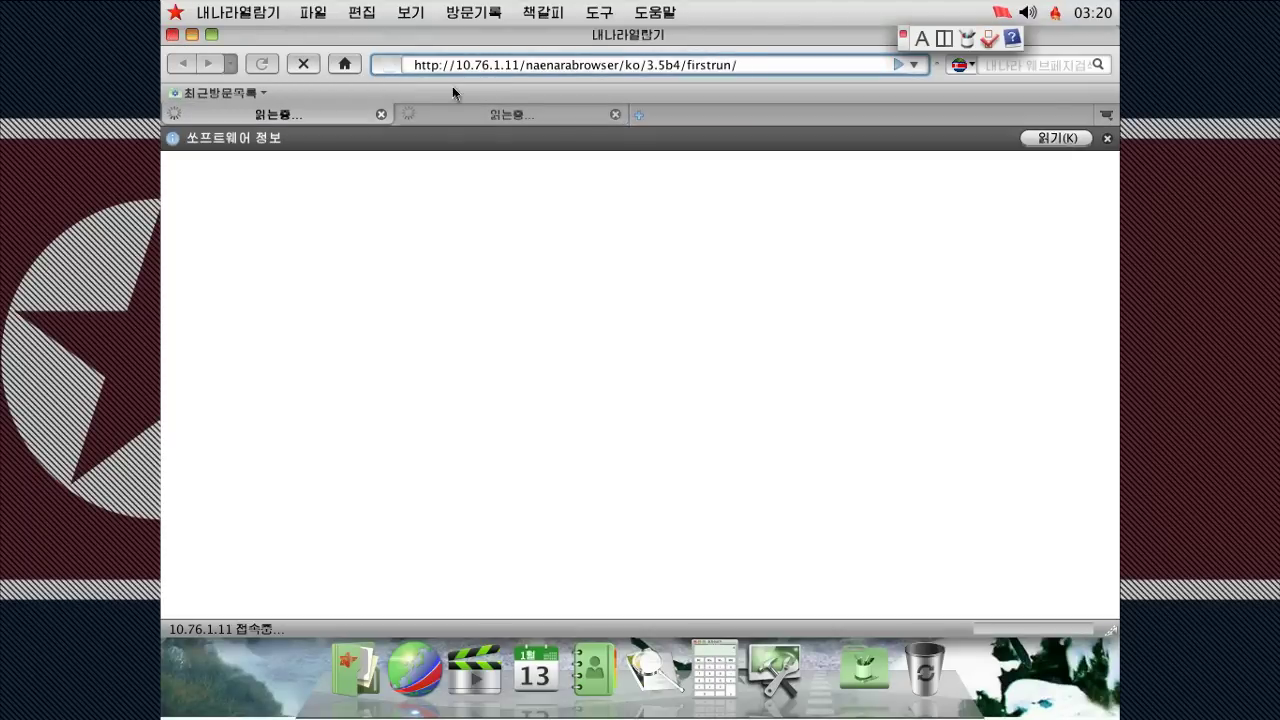
{"action": "left_click_drag", "start_coordinate": [521, 67], "coordinate": [412, 65]}
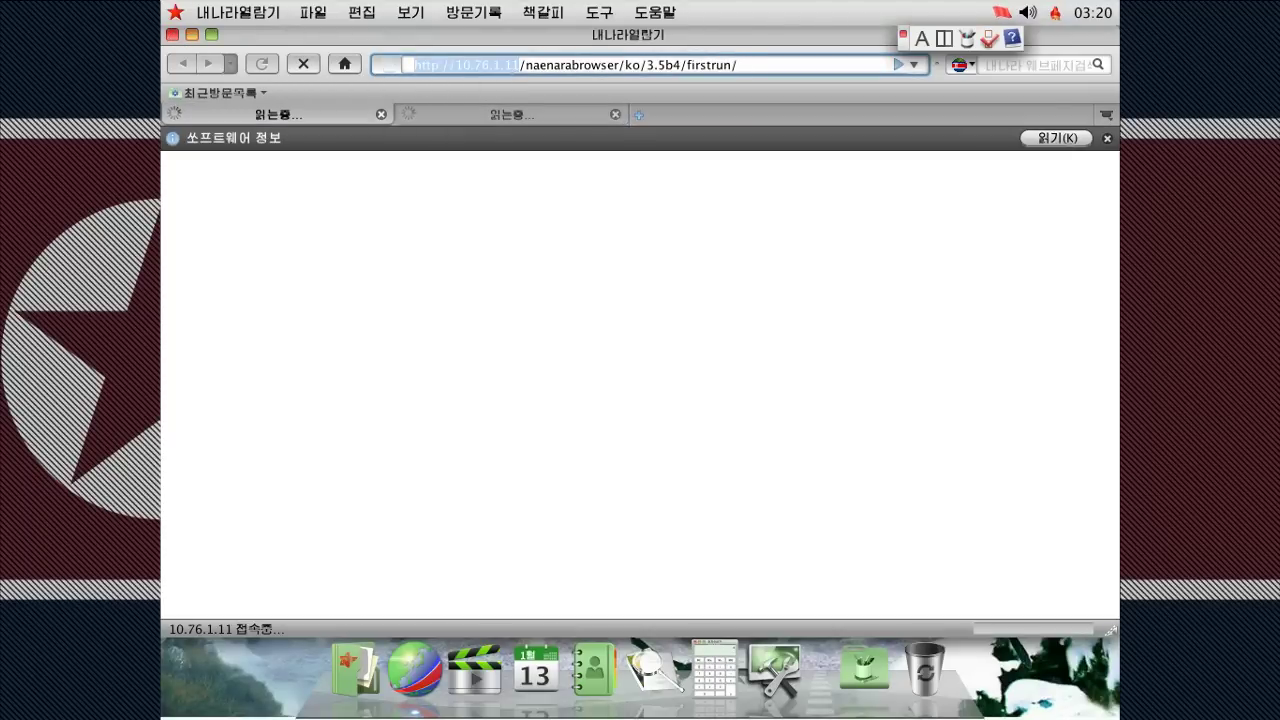
{"action": "left_click_drag", "start_coordinate": [527, 67], "coordinate": [413, 65]}
{"action": "left_click", "coordinate": [172, 34]}
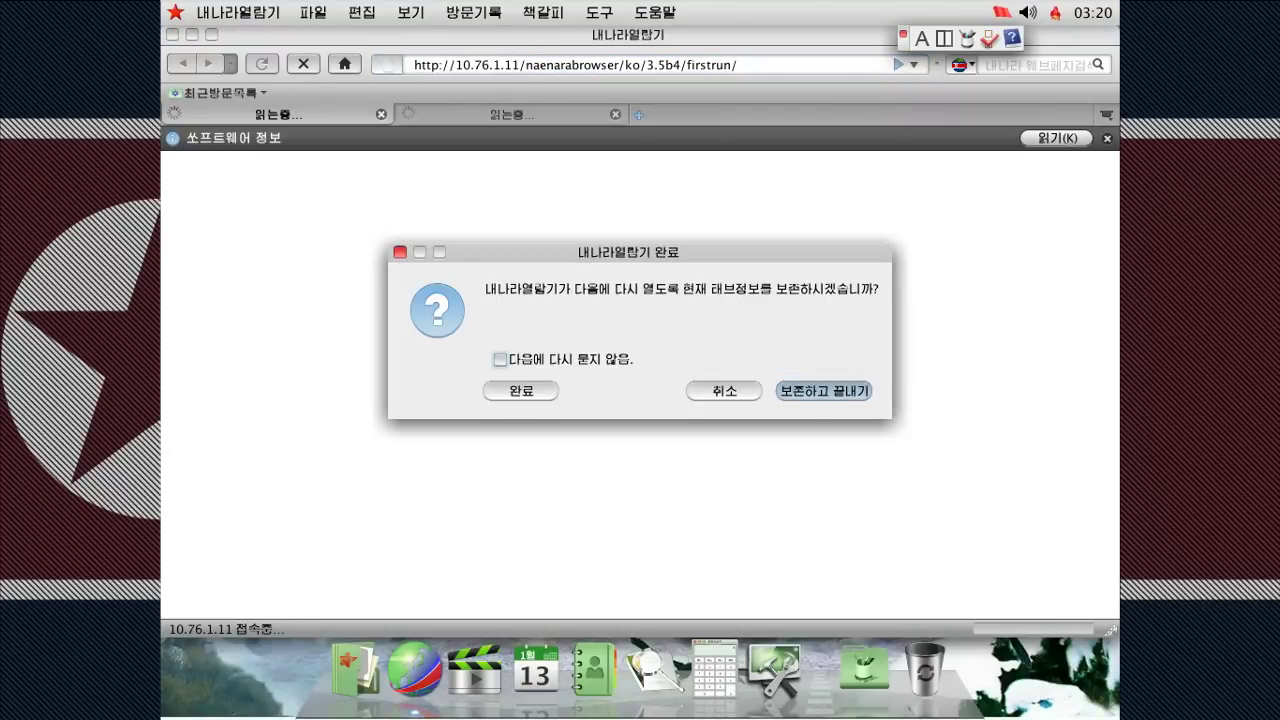
{"action": "left_click", "coordinate": [796, 391]}
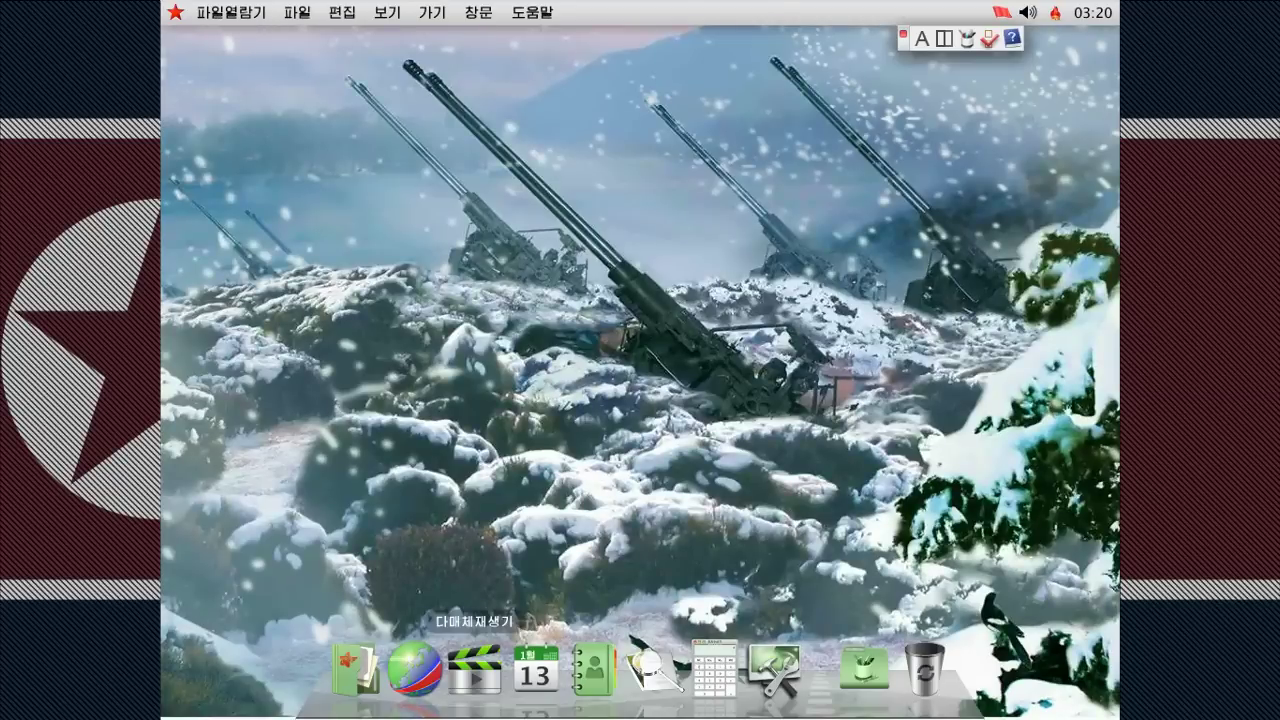
- Open the media player (다매체재생기) and maximize its window
{"action": "left_click", "coordinate": [474, 668]}
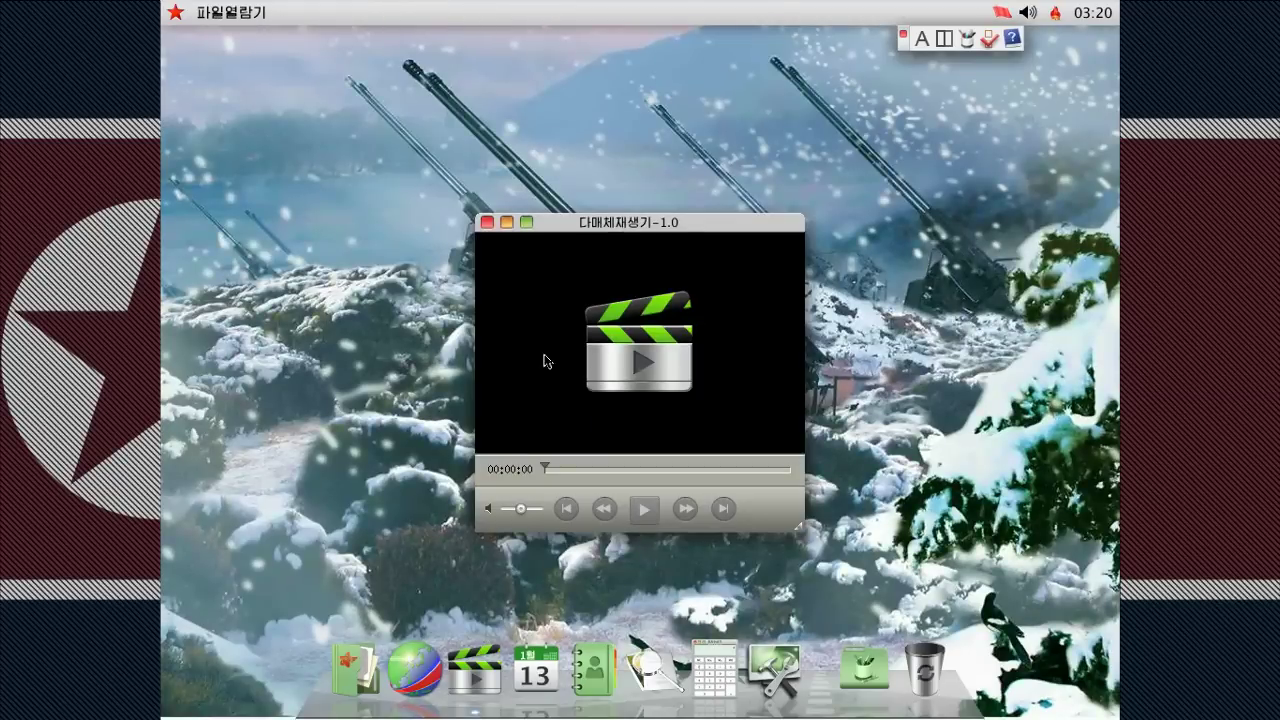
{"action": "left_click_drag", "start_coordinate": [639, 232], "coordinate": [543, 179]}
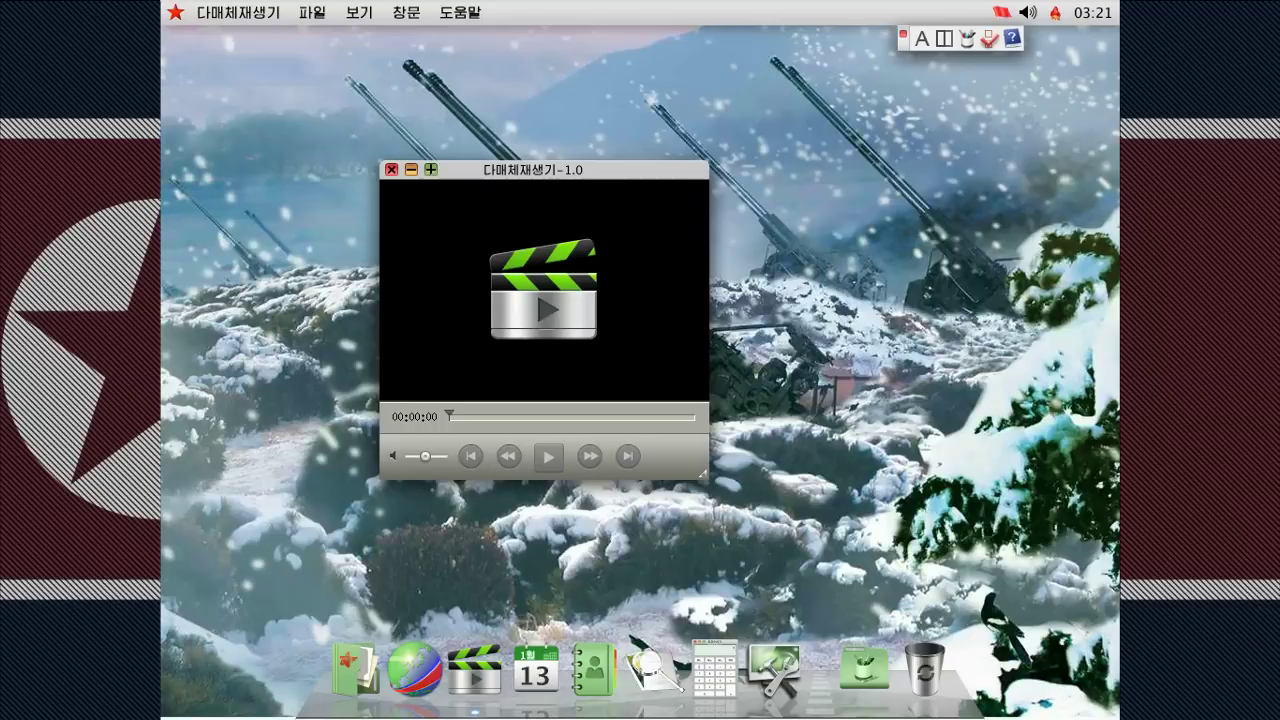
{"action": "left_click", "coordinate": [431, 169]}
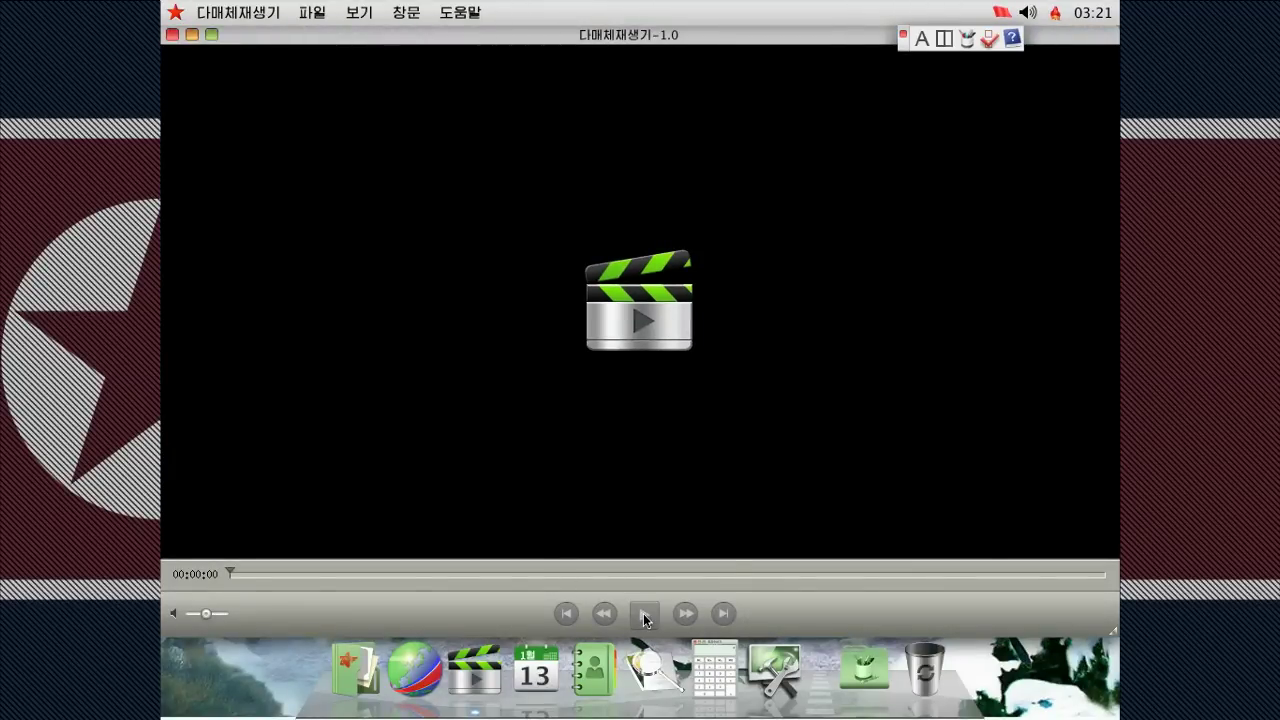
- Look over the media player's application commands and open its help (다매체재생기 도움말)
{"action": "left_click", "coordinate": [218, 13]}
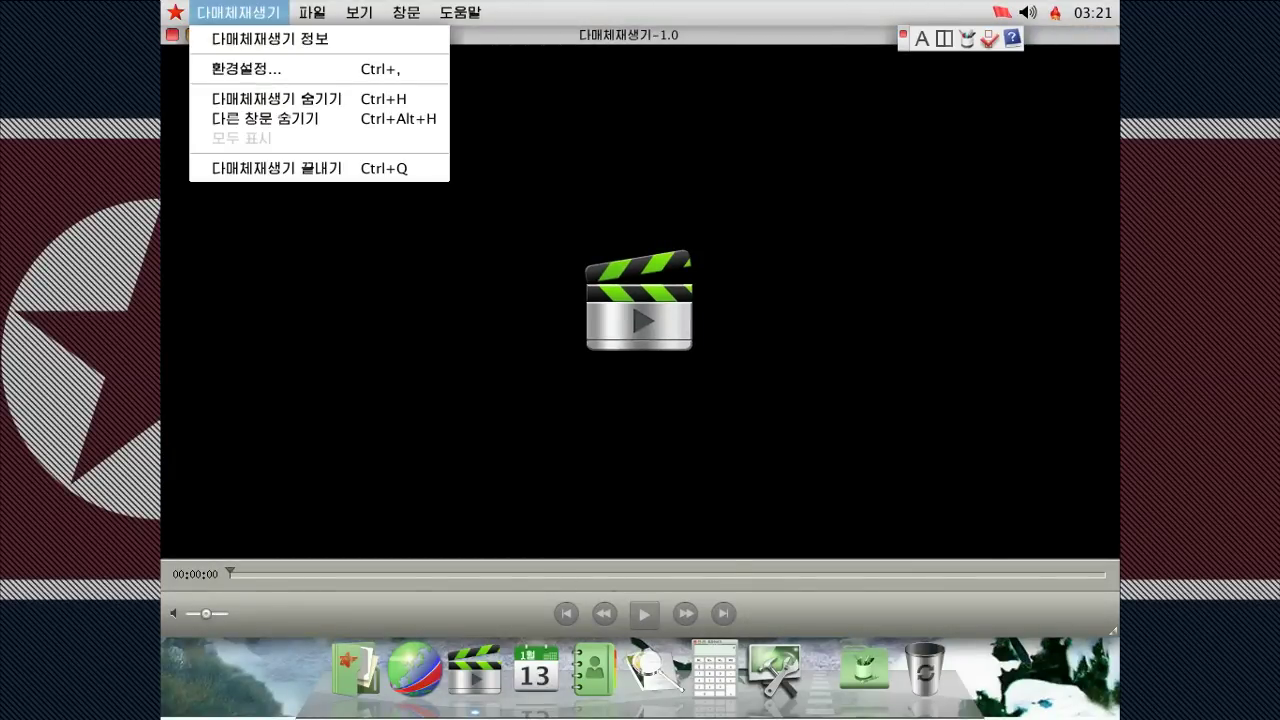
{"action": "mouse_move", "coordinate": [460, 13]}
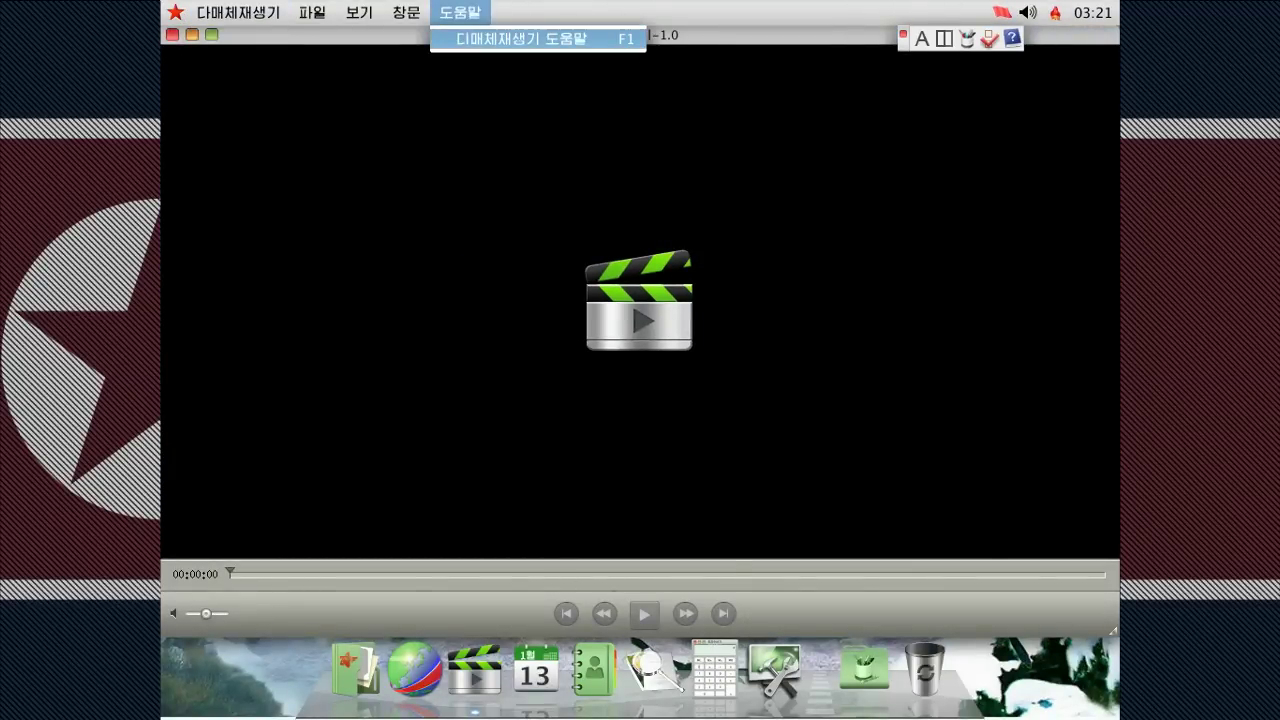
{"action": "left_click", "coordinate": [520, 39]}
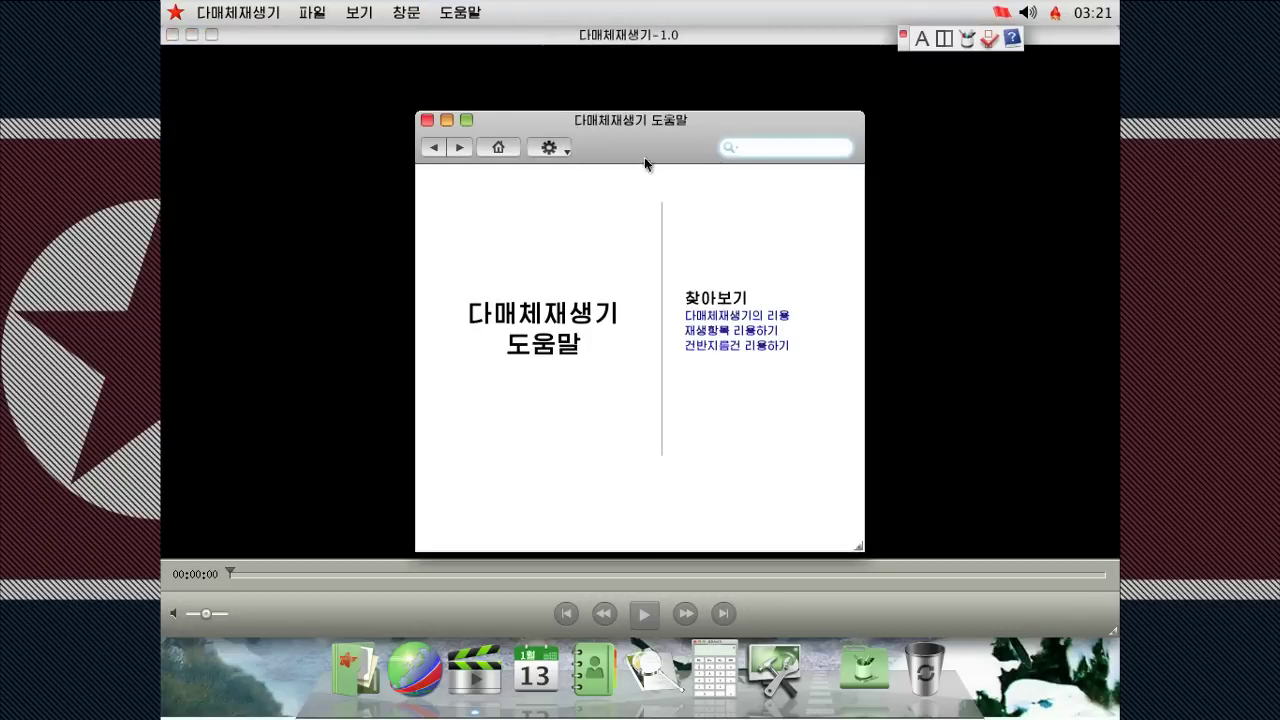
- Close the media player help and the media player, and look at the calendar's (일정계획) day view before closing it
{"action": "left_click", "coordinate": [427, 120]}
{"action": "left_click", "coordinate": [173, 35]}
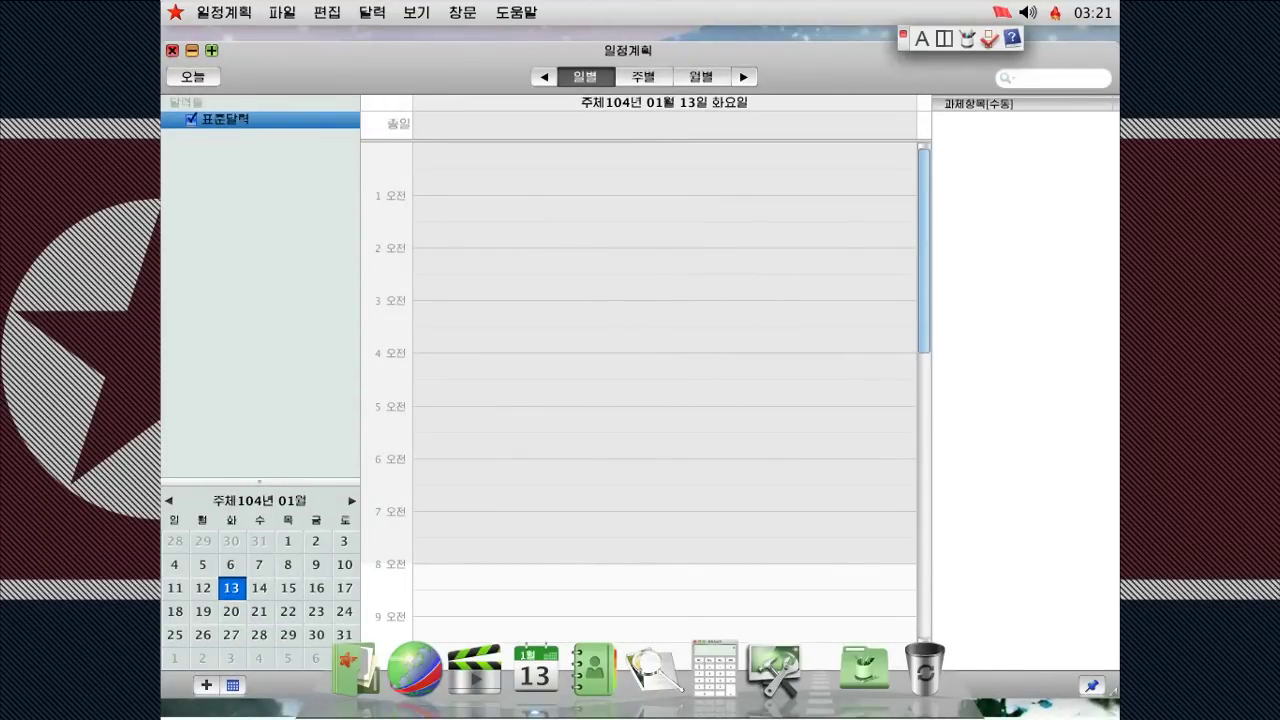
{"action": "left_click", "coordinate": [172, 50]}
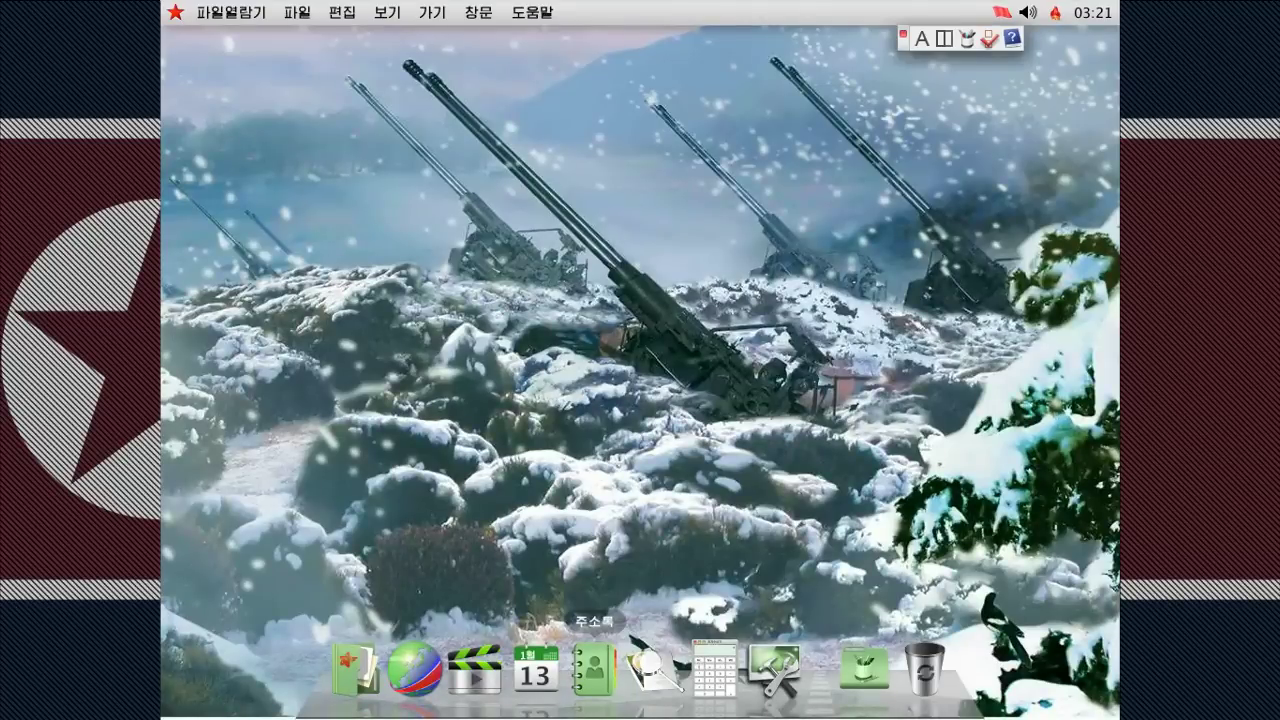
- View the 서류철 group in the address book (주소록), and open and close the calculator (전자수산기)
{"action": "left_click", "coordinate": [594, 668]}
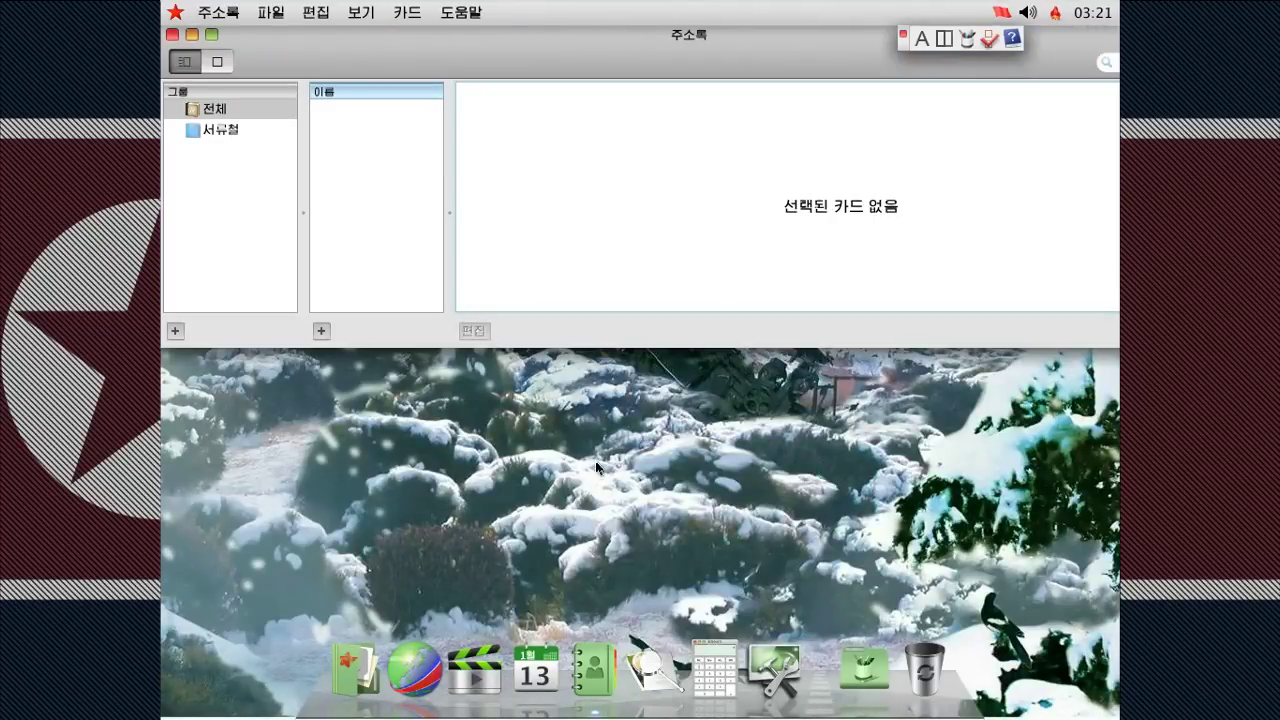
{"action": "left_click", "coordinate": [220, 130]}
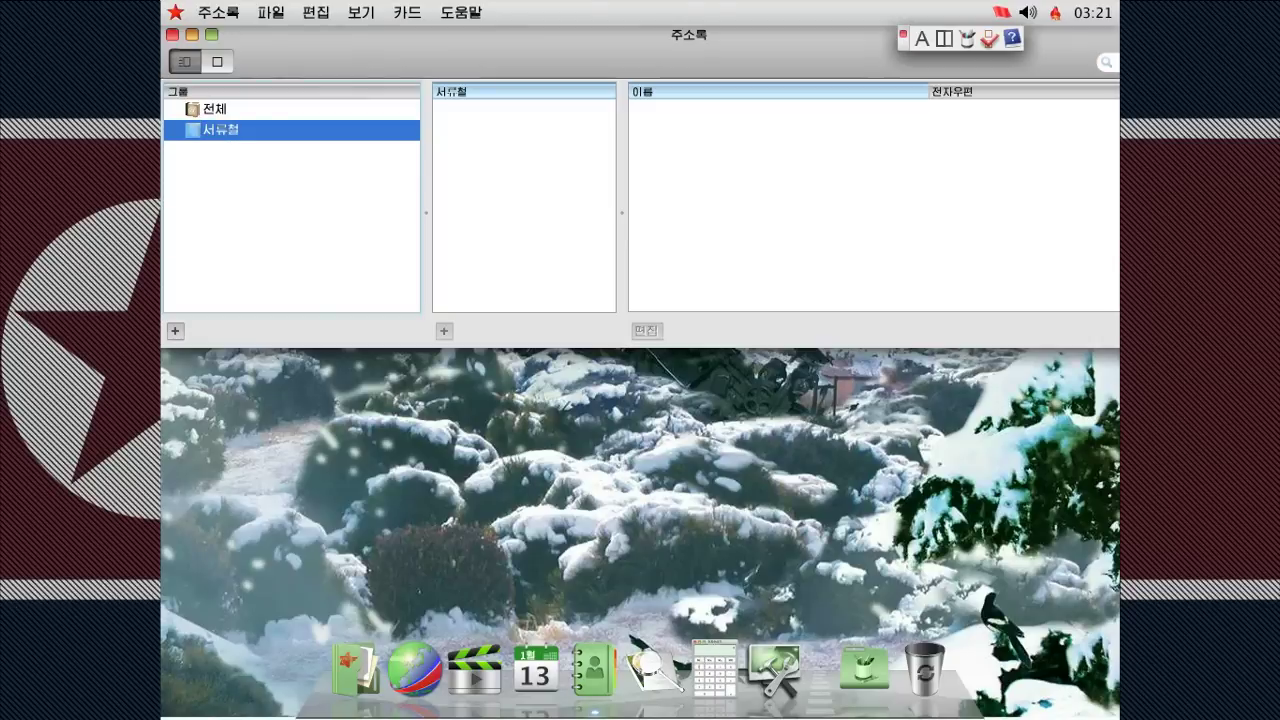
{"action": "left_click", "coordinate": [172, 34]}
{"action": "left_click", "coordinate": [655, 665]}
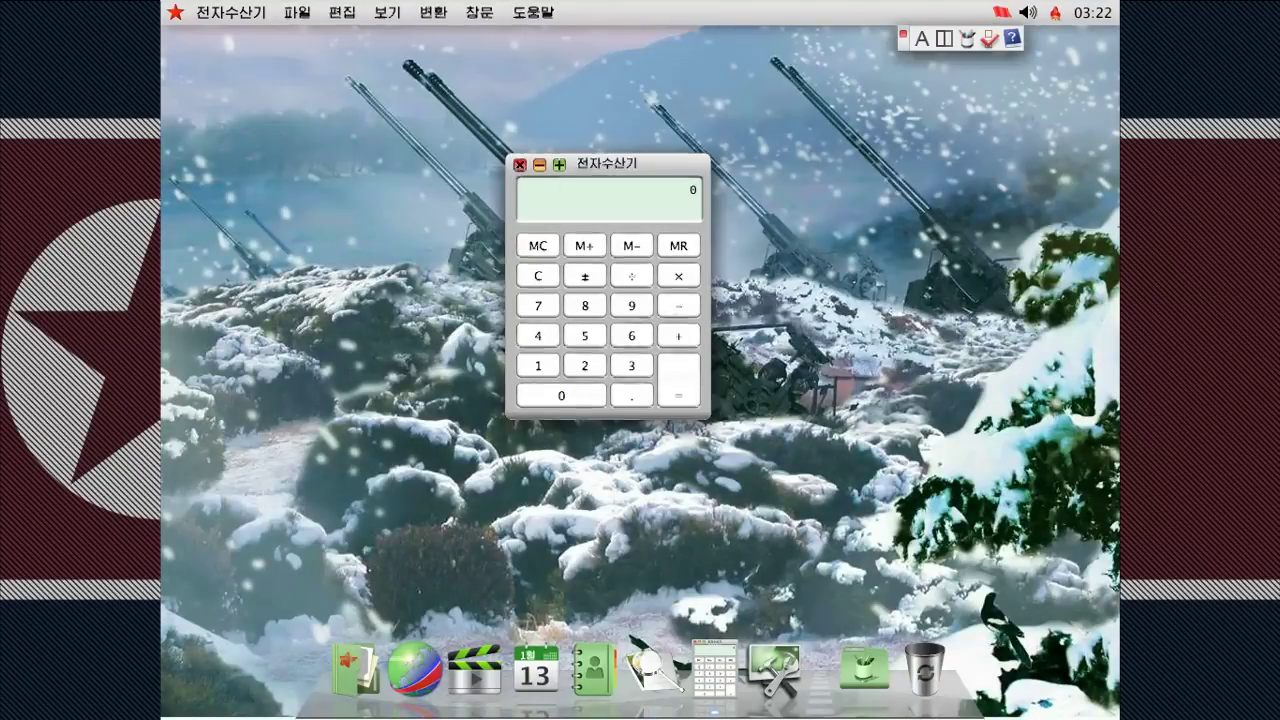
{"action": "left_click", "coordinate": [520, 164]}
- Open the CHM file viewer (CHM파일열람기) from the applications folder and start its file open command
{"action": "left_click", "coordinate": [858, 683]}
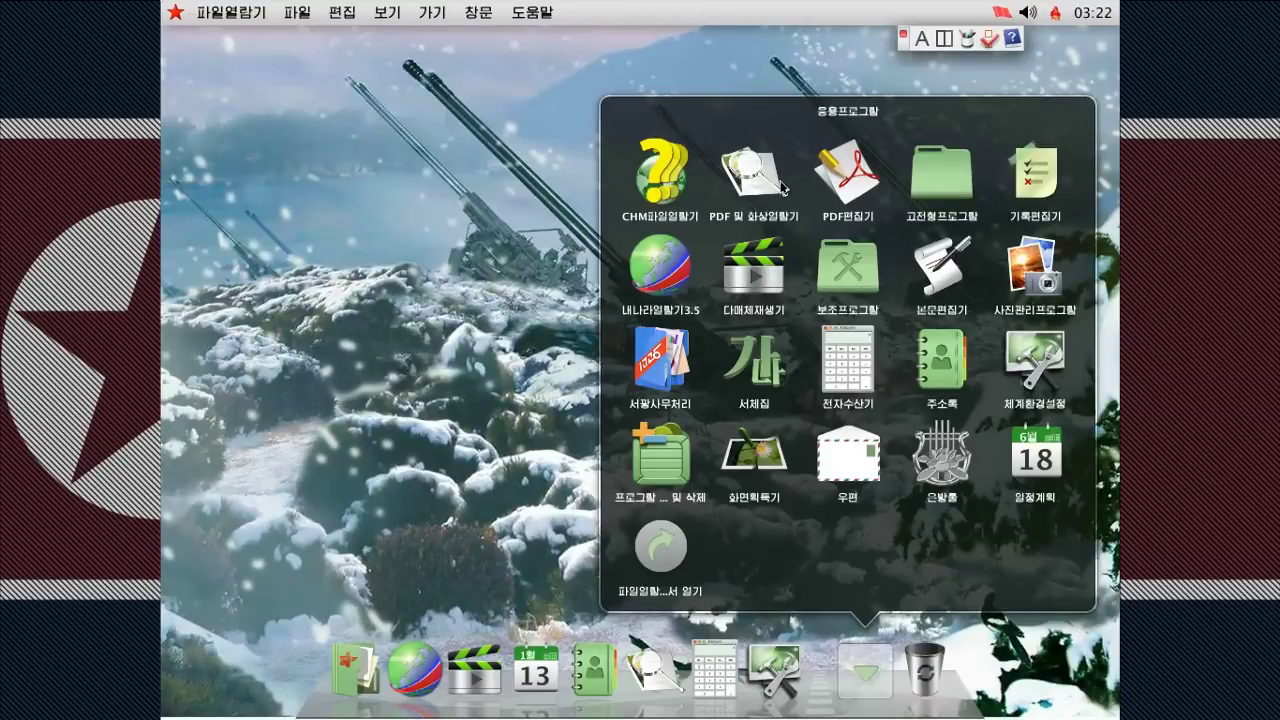
{"action": "left_click", "coordinate": [668, 196]}
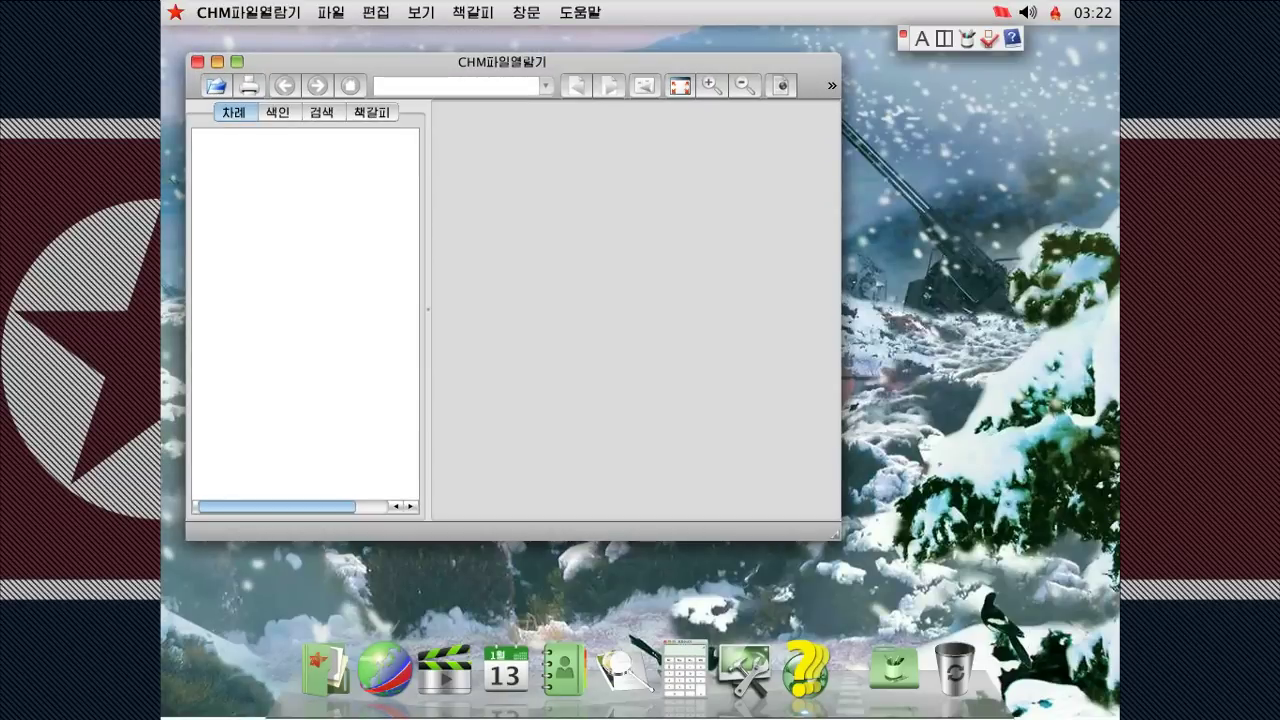
{"action": "left_click", "coordinate": [215, 85]}
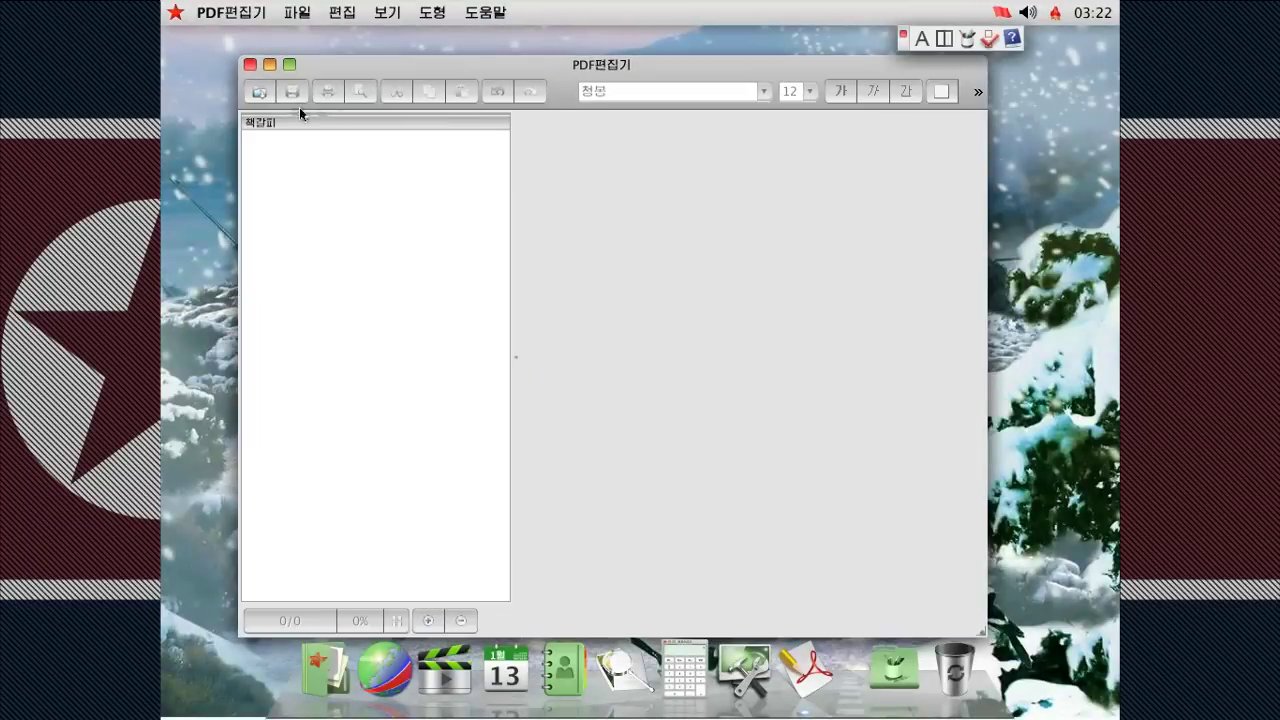
- Look at the PDF editor's (PDF편집기) file open dialog, cancel it, and close the 고전형프로그람 folder window
{"action": "left_click", "coordinate": [259, 91]}
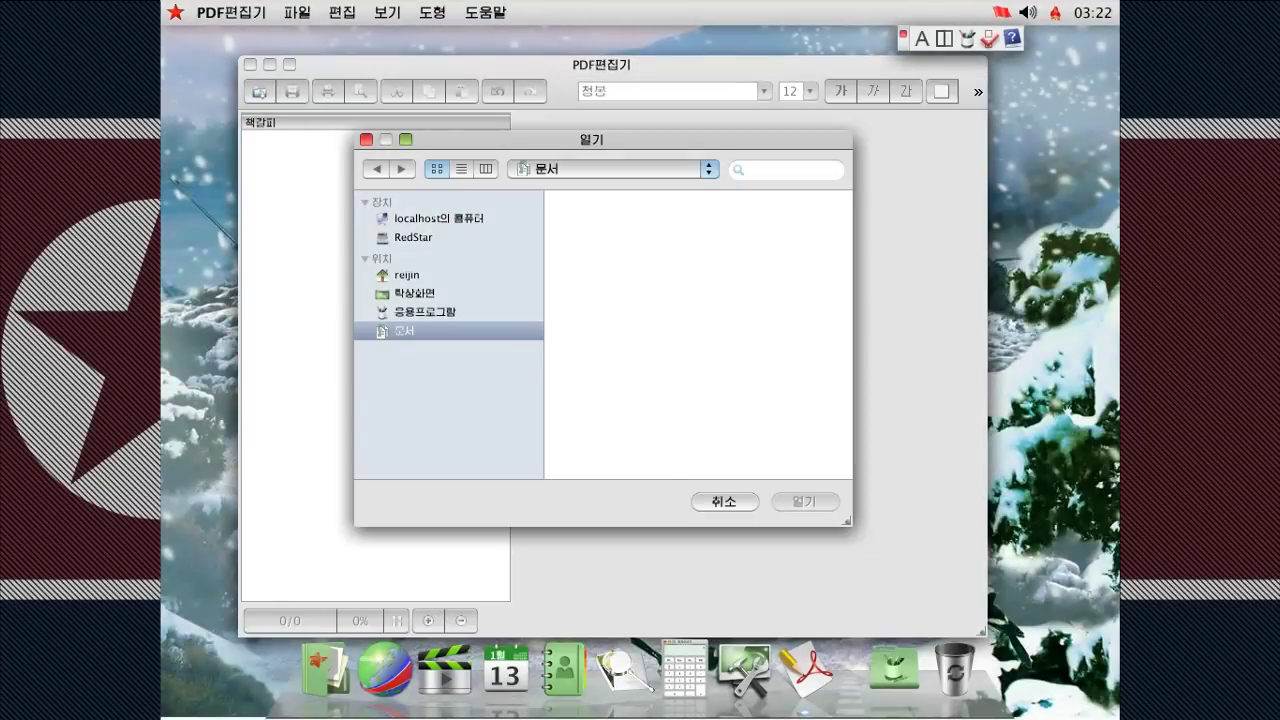
{"action": "key", "text": "Escape"}
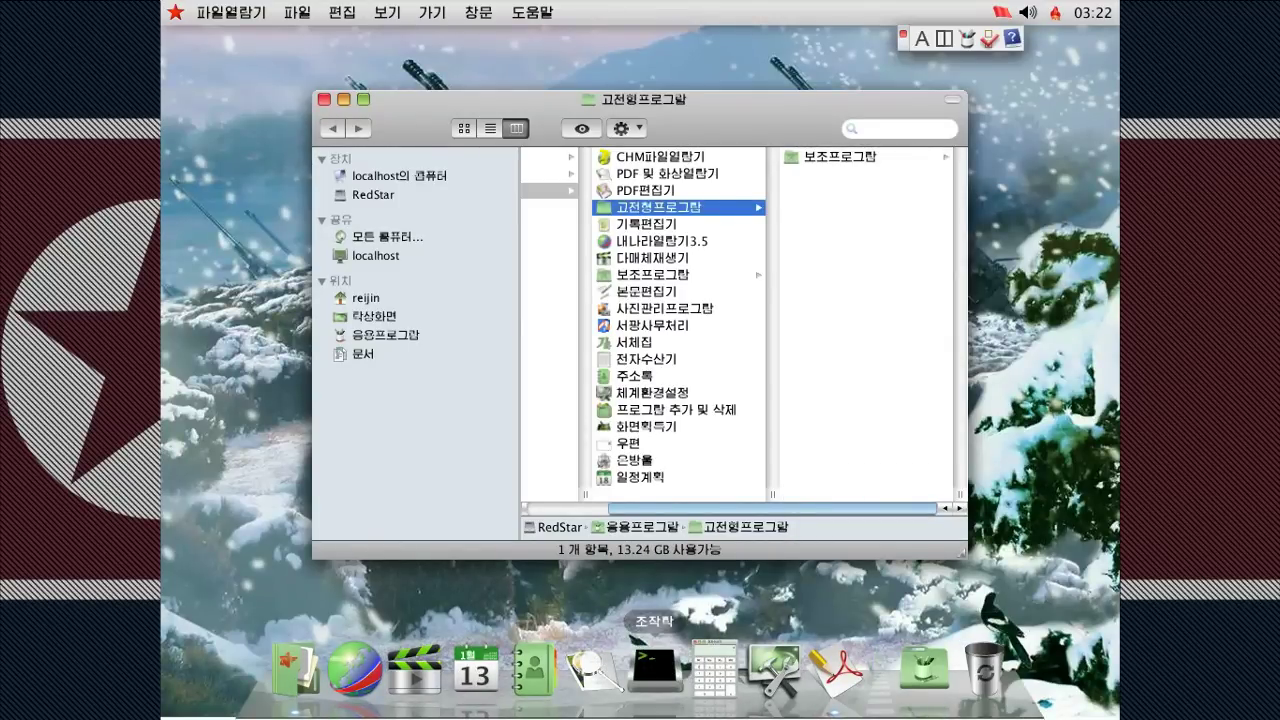
{"action": "left_click", "coordinate": [323, 99]}
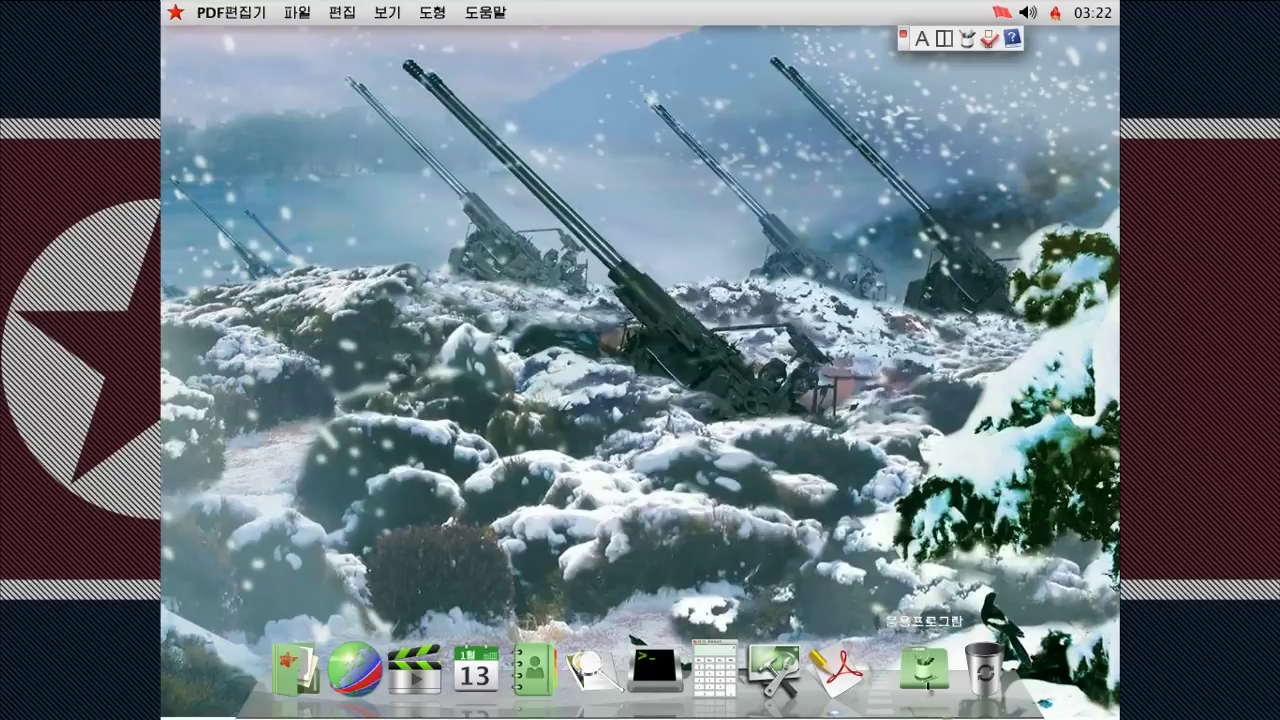
- Launch the notes editor (기록편집기), and try to run 보검 from the 보조프로그람 utilities folder
{"action": "left_click", "coordinate": [925, 668]}
{"action": "left_click", "coordinate": [1035, 172]}
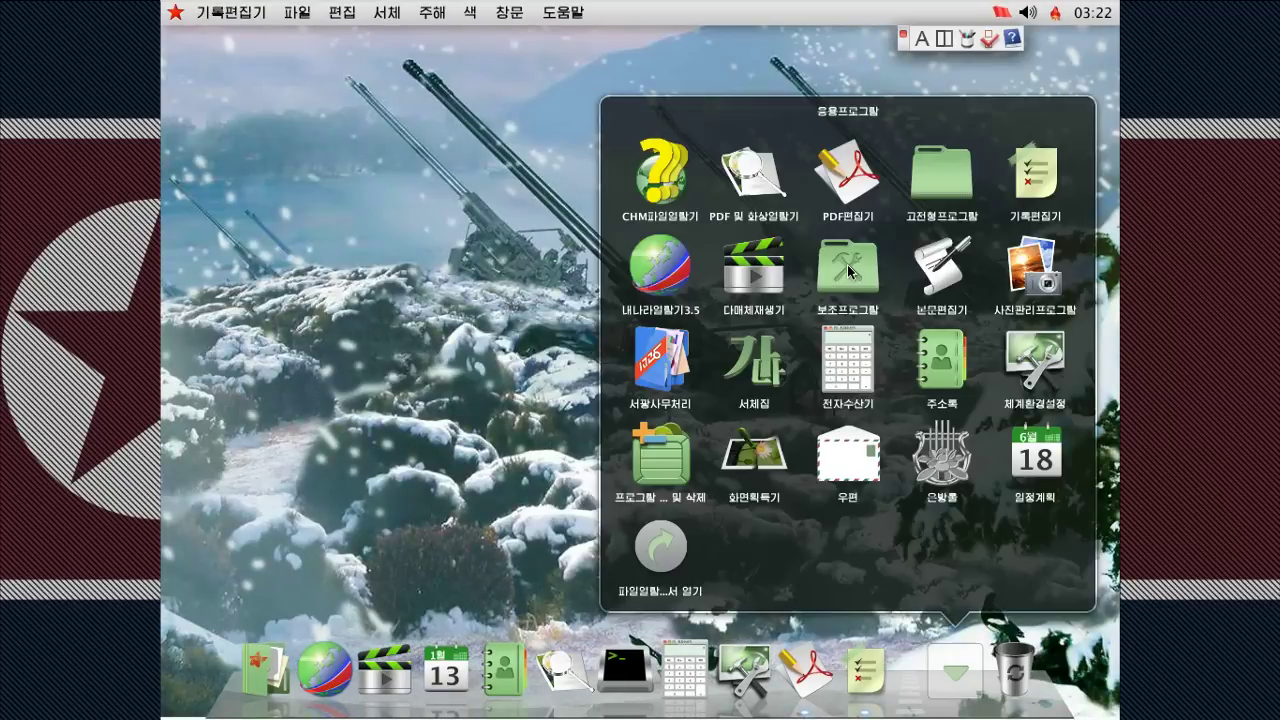
{"action": "left_click", "coordinate": [849, 271]}
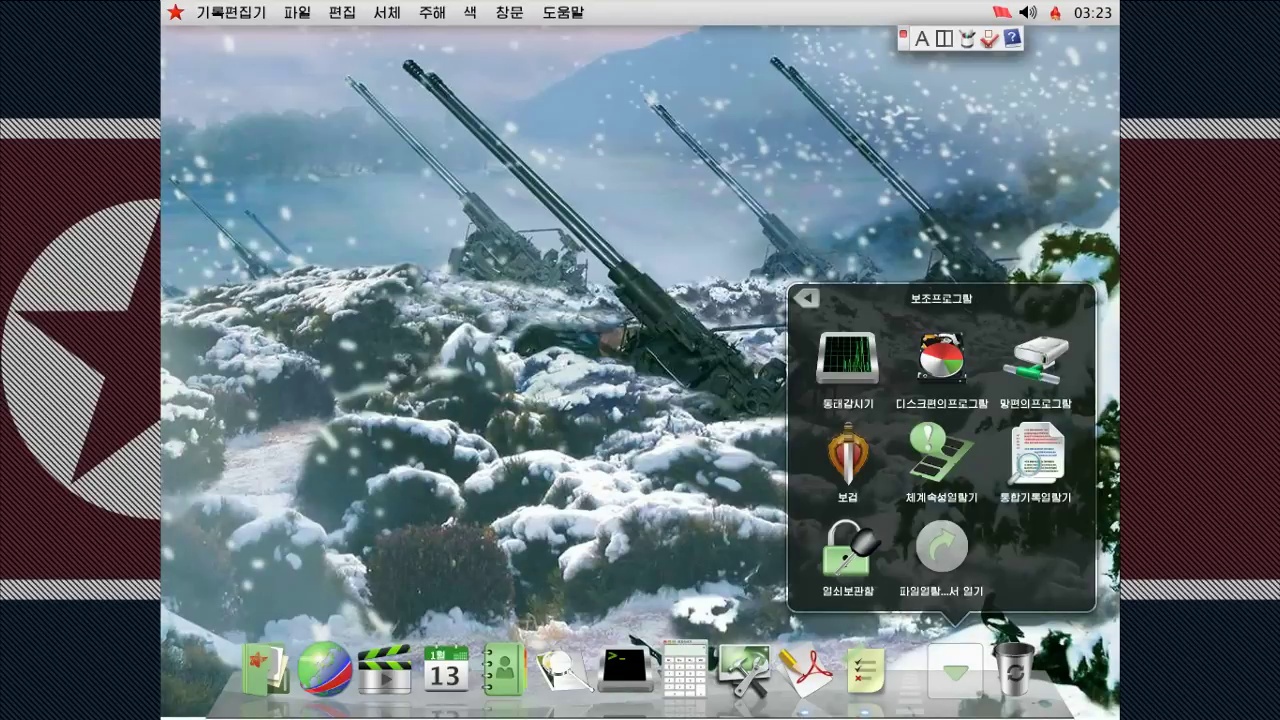
{"action": "left_click", "coordinate": [848, 455]}
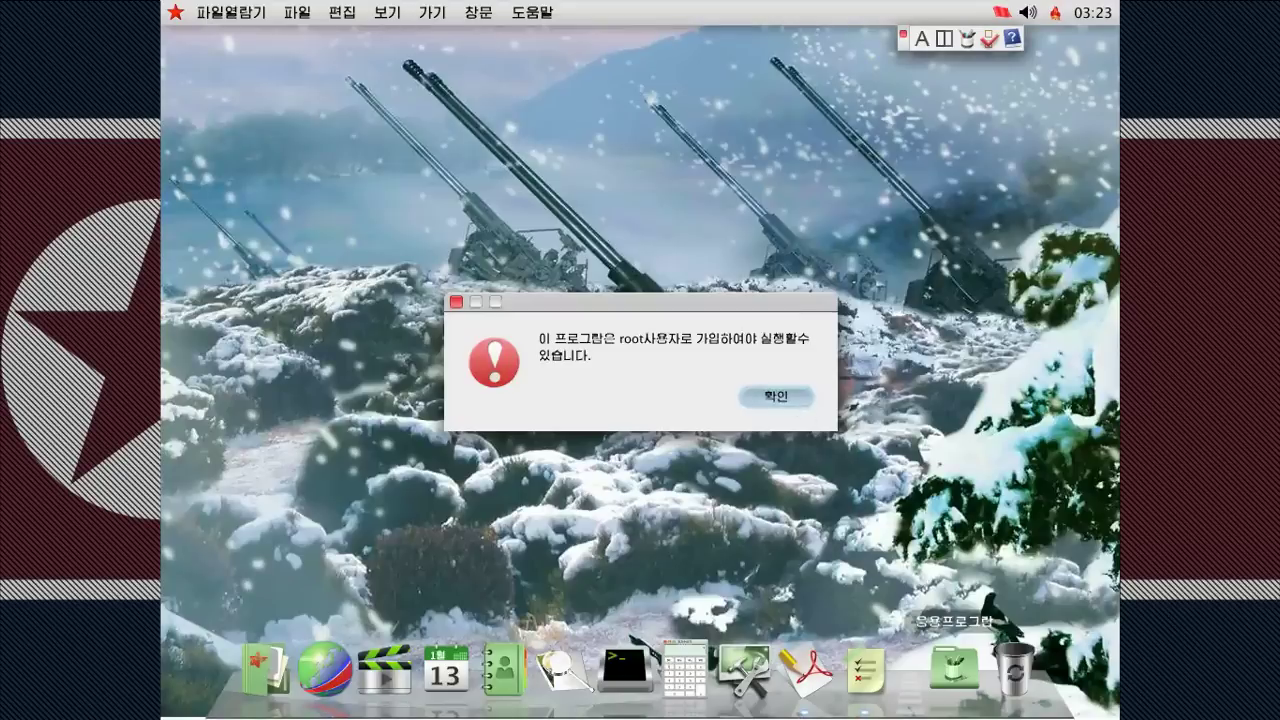
{"action": "left_click", "coordinate": [790, 402]}
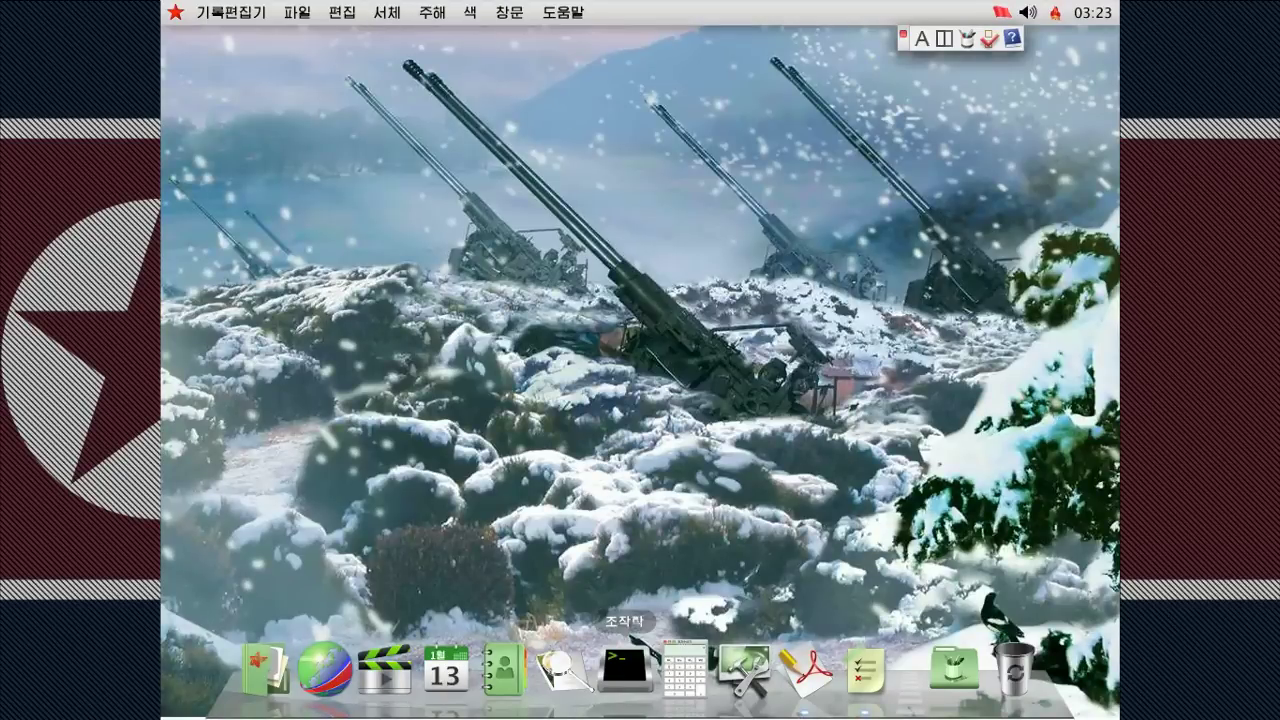
- Examine the network (망) and memory (기억기) details in the system properties viewer (체계속성열람기), and close it
{"action": "left_click", "coordinate": [955, 668]}
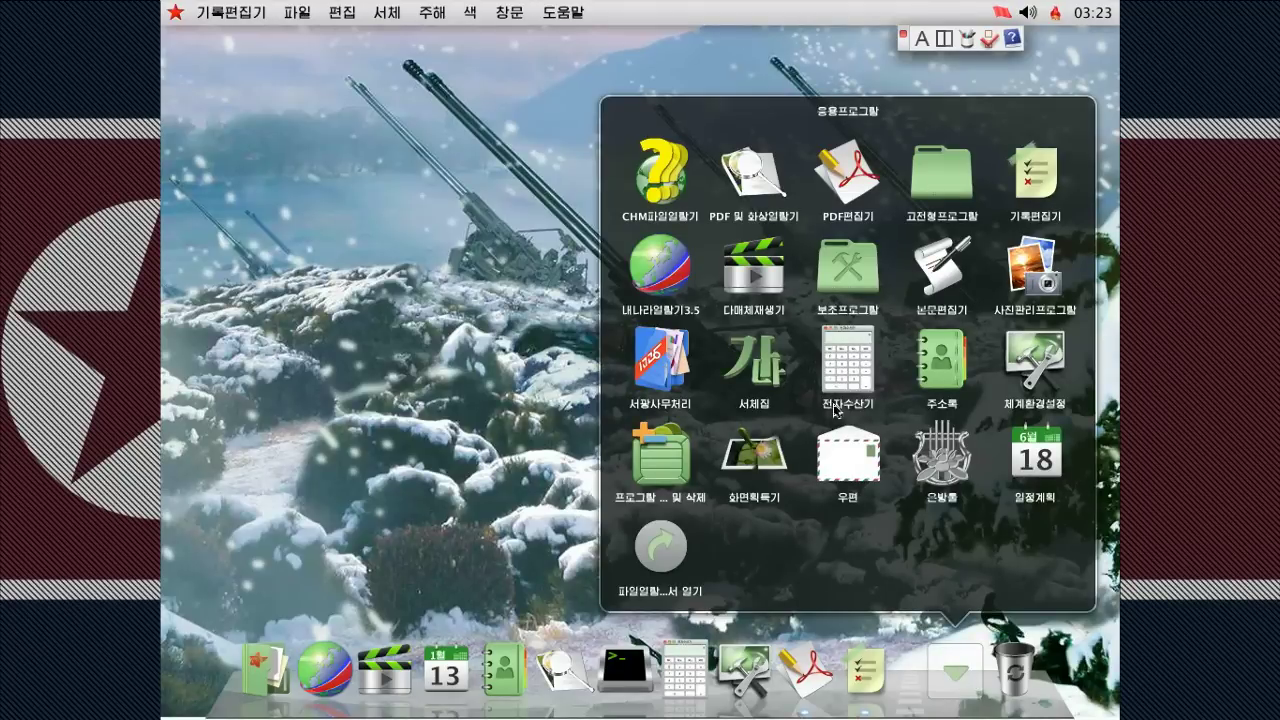
{"action": "left_click", "coordinate": [847, 275]}
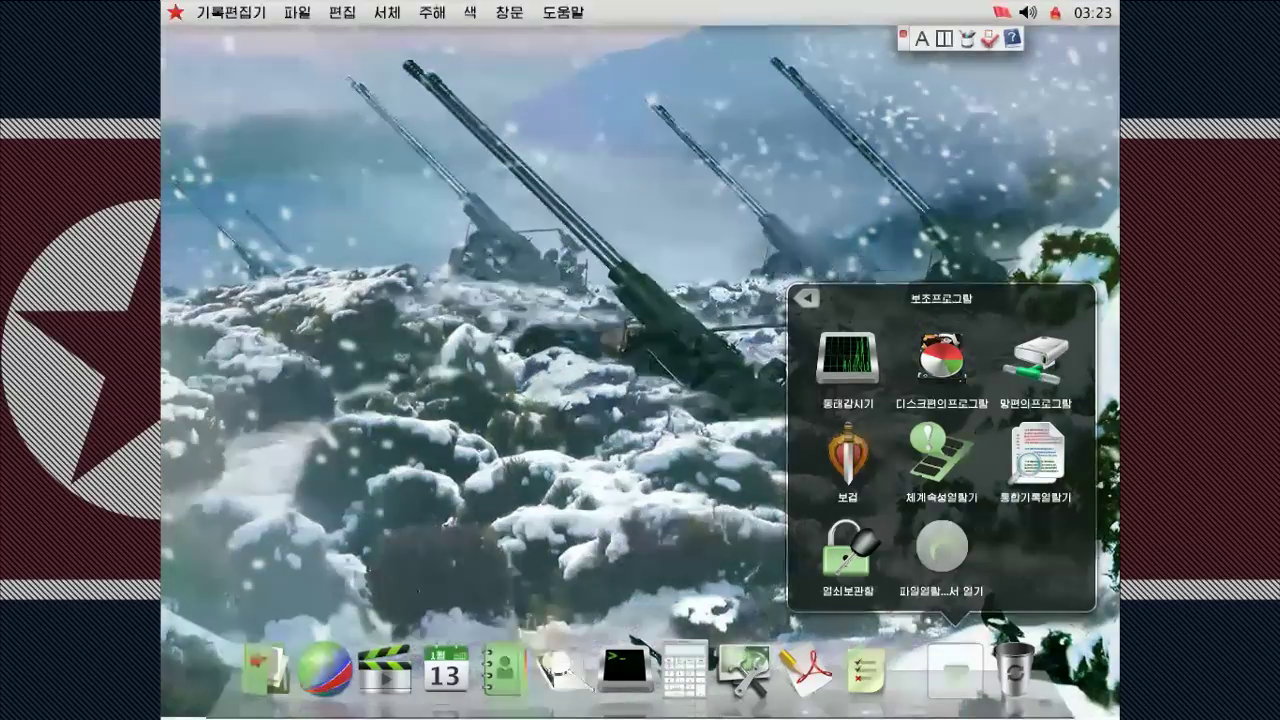
{"action": "left_click", "coordinate": [937, 455]}
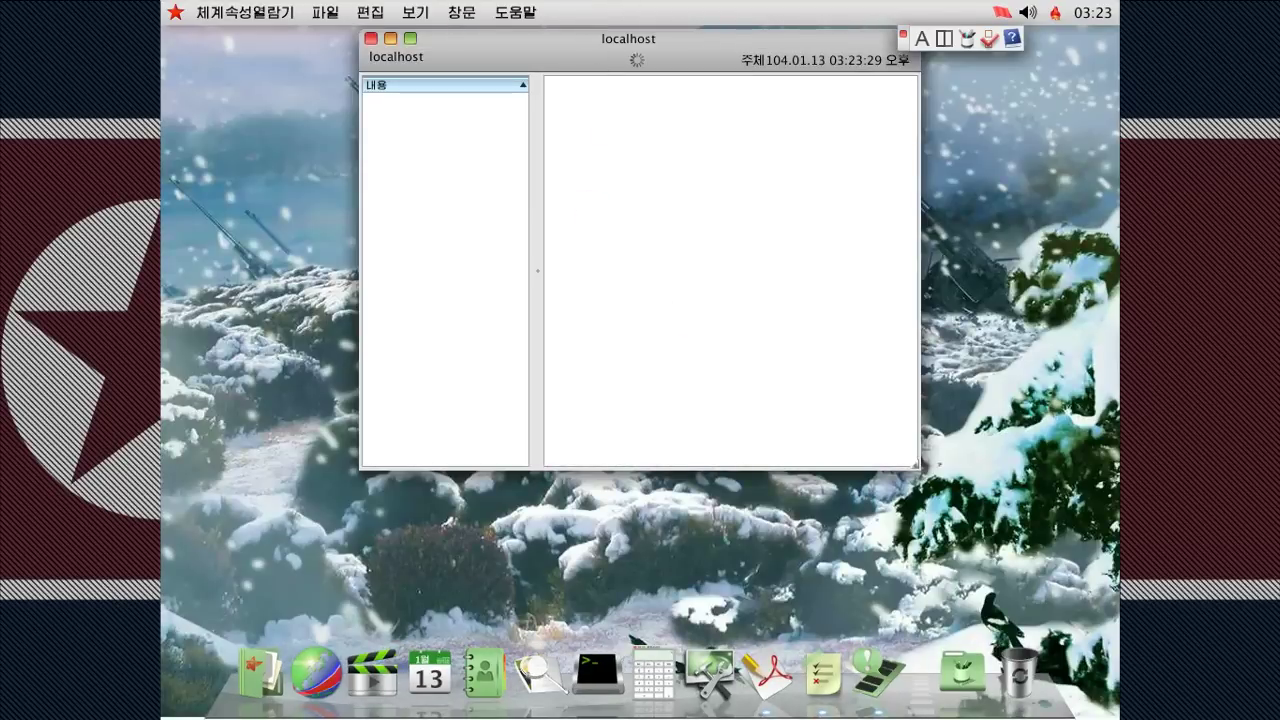
{"action": "left_click", "coordinate": [672, 342]}
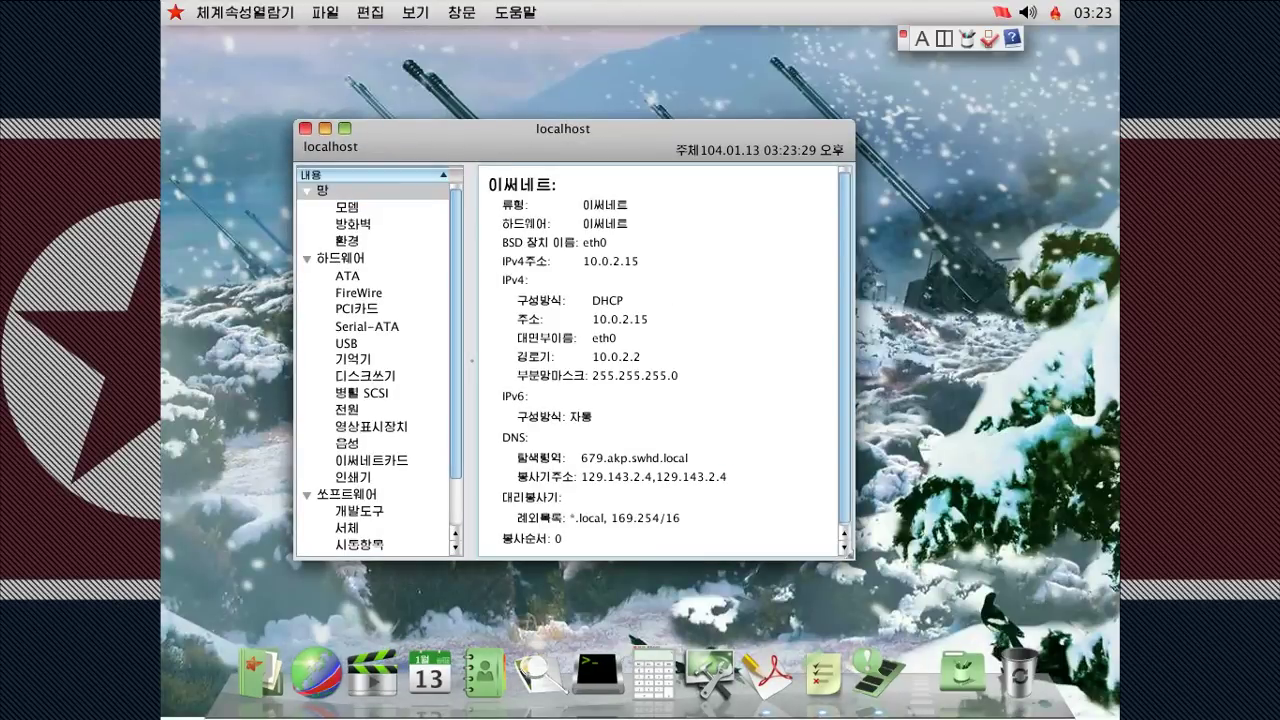
{"action": "scroll", "coordinate": [676, 340], "scroll_direction": "down", "scroll_amount": 1}
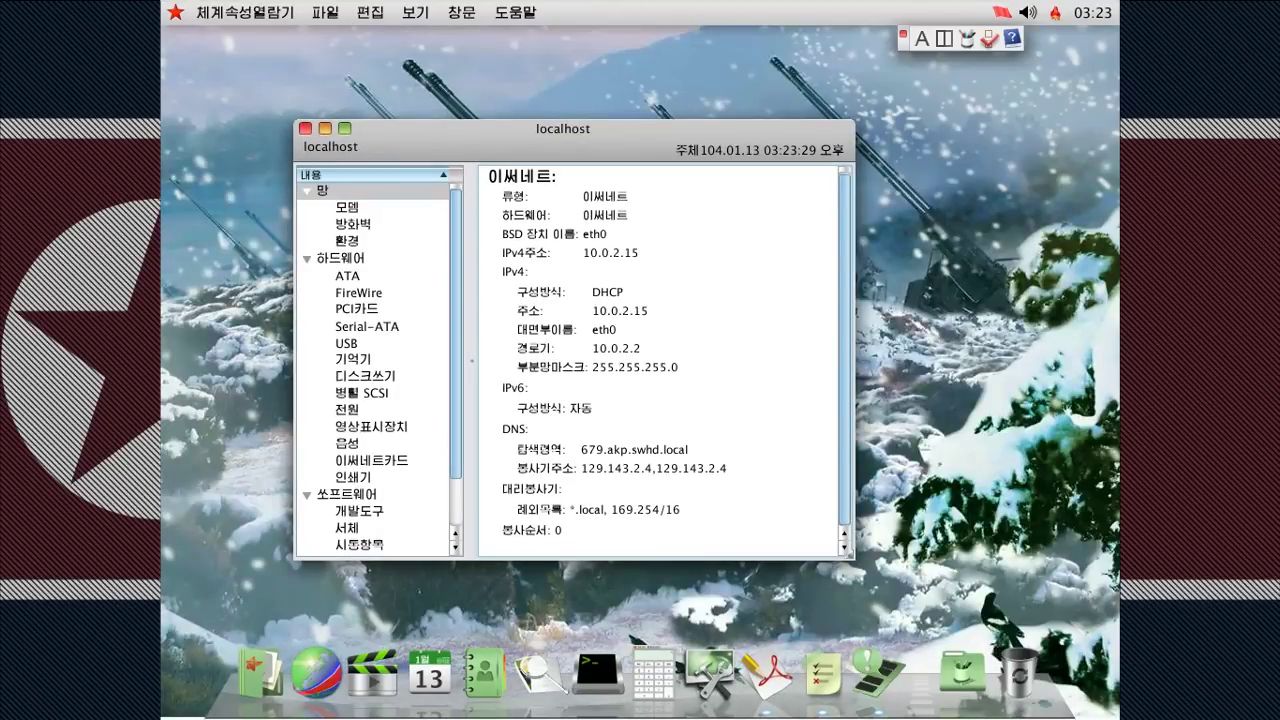
{"action": "scroll", "coordinate": [350, 300], "scroll_direction": "down", "scroll_amount": 3}
{"action": "left_click", "coordinate": [352, 293]}
{"action": "scroll", "coordinate": [348, 210], "scroll_direction": "up", "scroll_amount": 3}
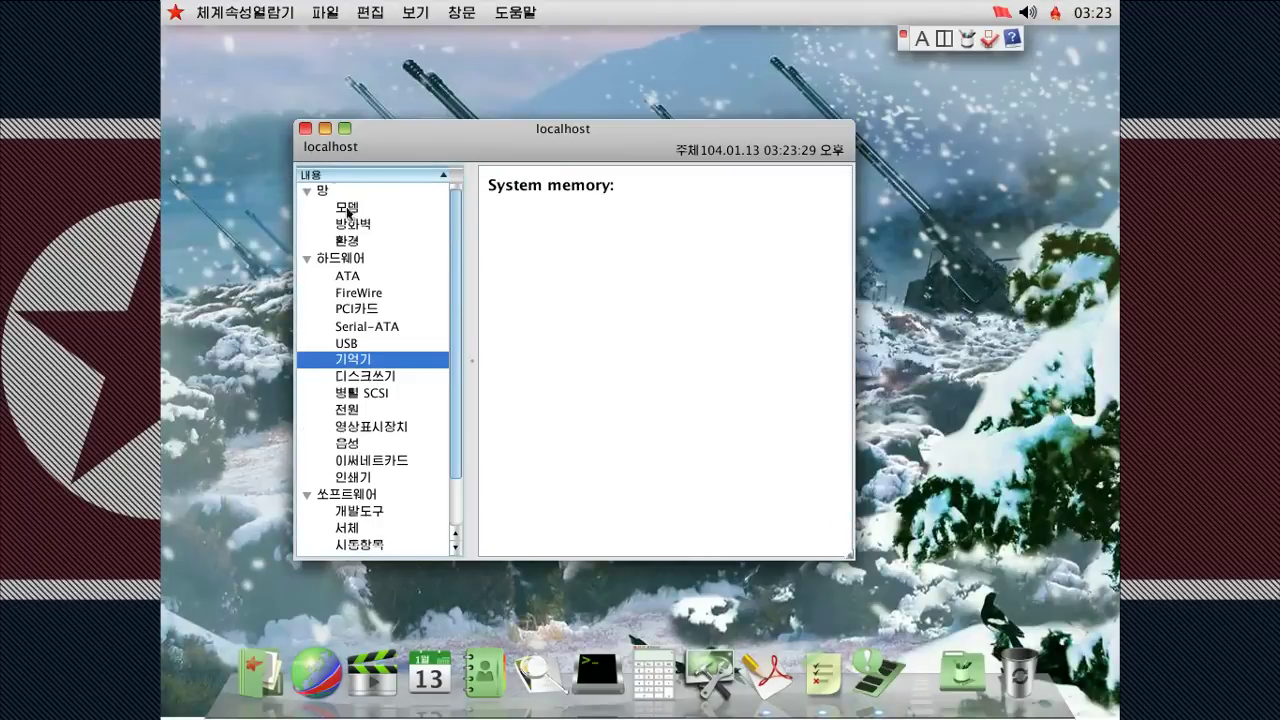
{"action": "left_click", "coordinate": [305, 128]}
- Open the log viewer (통합기록열람기), view the 위급한 오유기록 log, and close it
{"action": "left_click", "coordinate": [963, 670]}
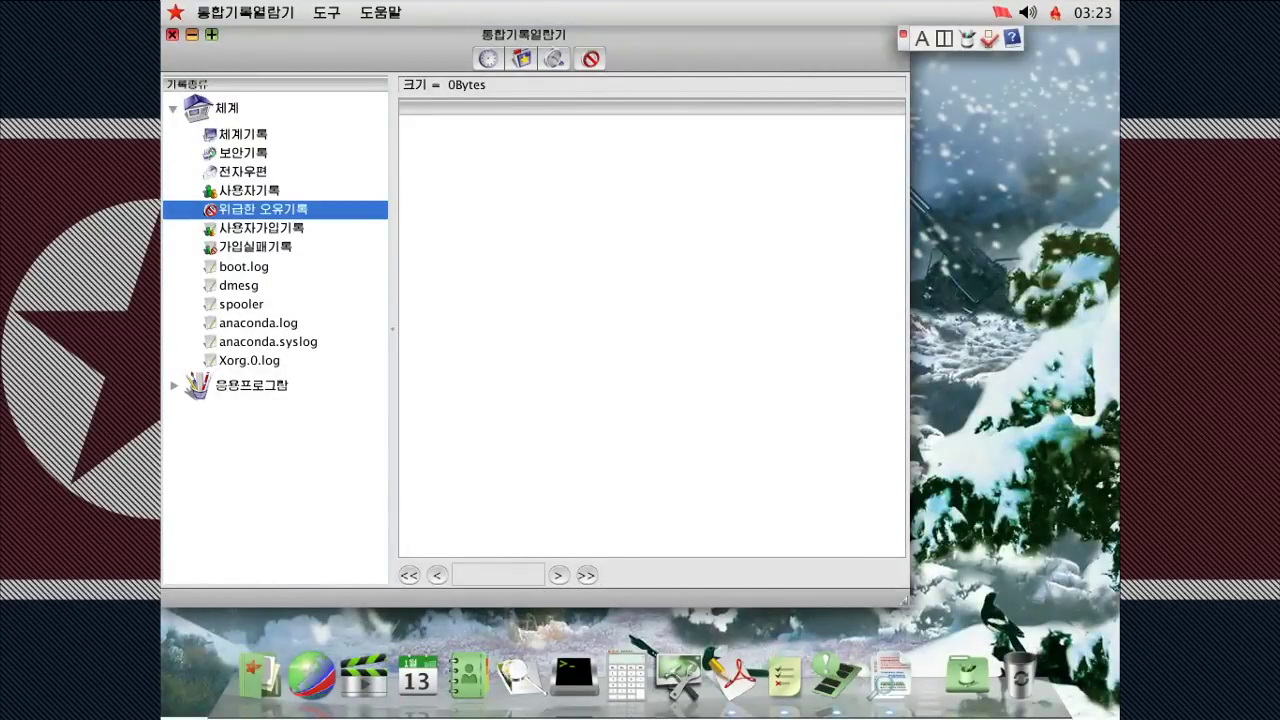
{"action": "left_click", "coordinate": [172, 35]}
- Open the keychain (열쇠보관함), look through its SystemRoots, System and login keychains and item categories, and close it
{"action": "left_click", "coordinate": [962, 673]}
{"action": "left_click", "coordinate": [939, 178]}
{"action": "left_click", "coordinate": [857, 568]}
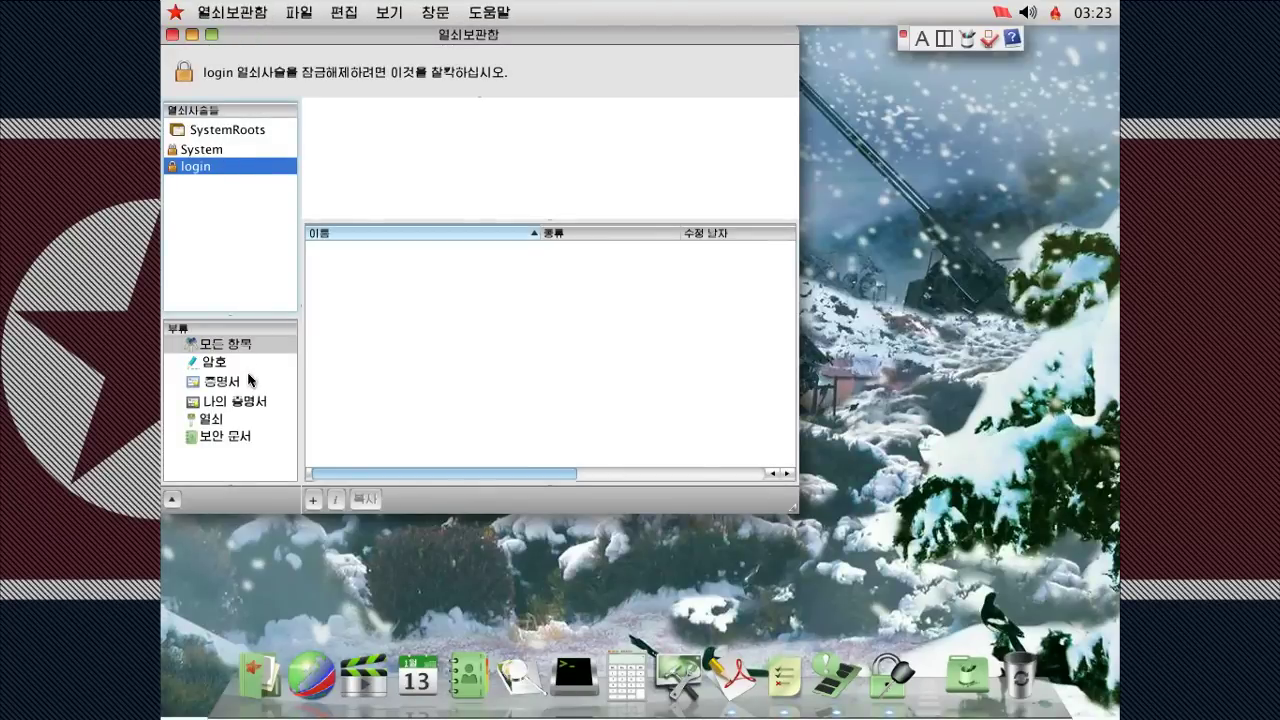
{"action": "left_click", "coordinate": [216, 130]}
{"action": "left_click", "coordinate": [215, 149]}
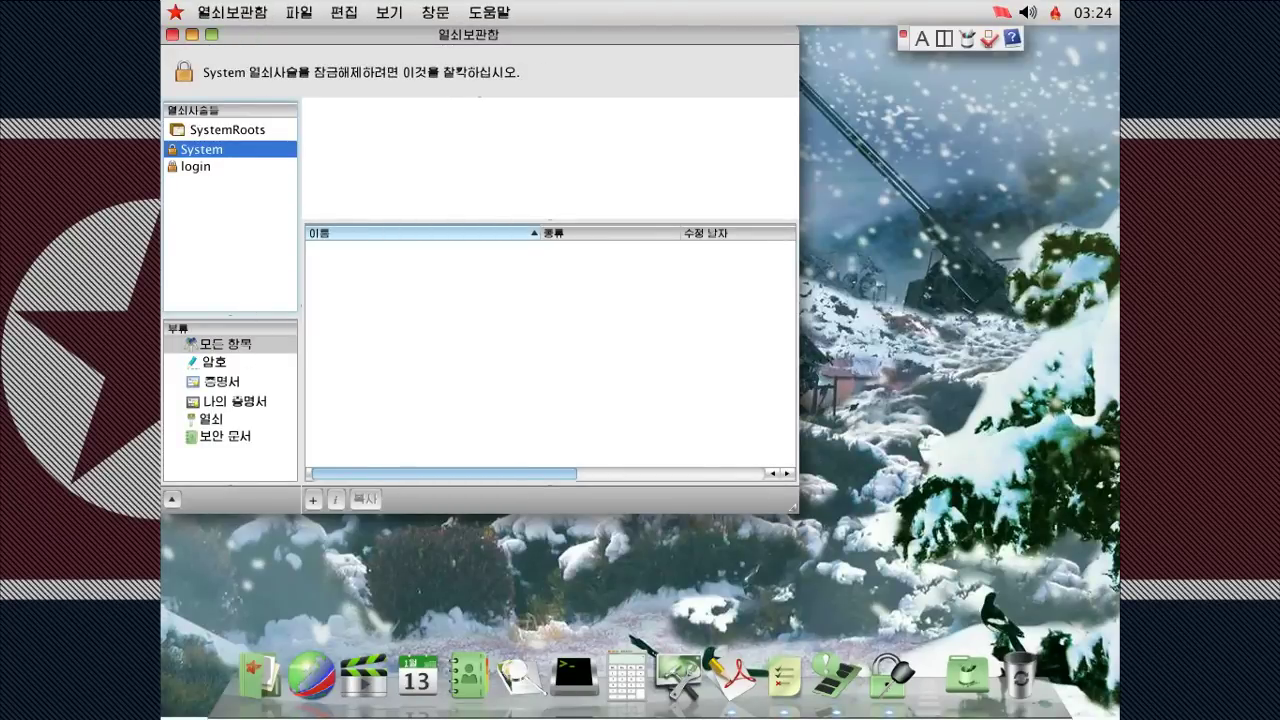
{"action": "left_click", "coordinate": [222, 166]}
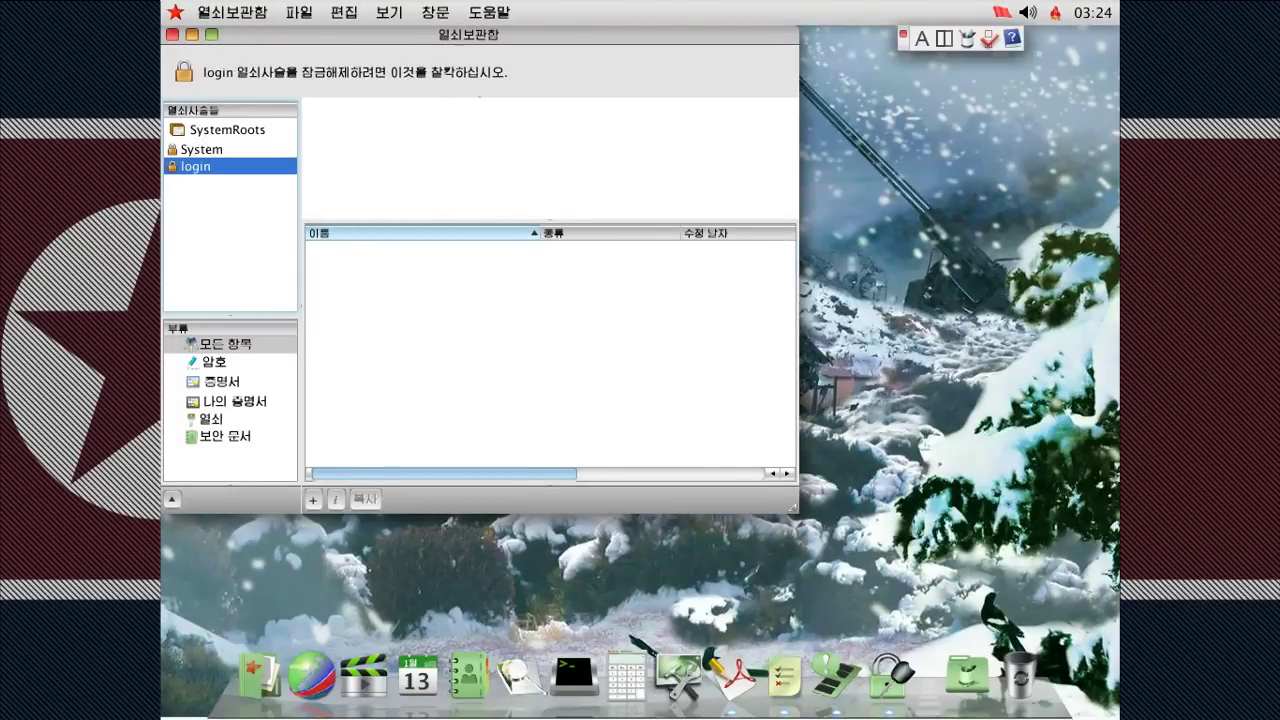
{"action": "left_click", "coordinate": [226, 363]}
{"action": "left_click", "coordinate": [230, 402]}
{"action": "left_click", "coordinate": [226, 436]}
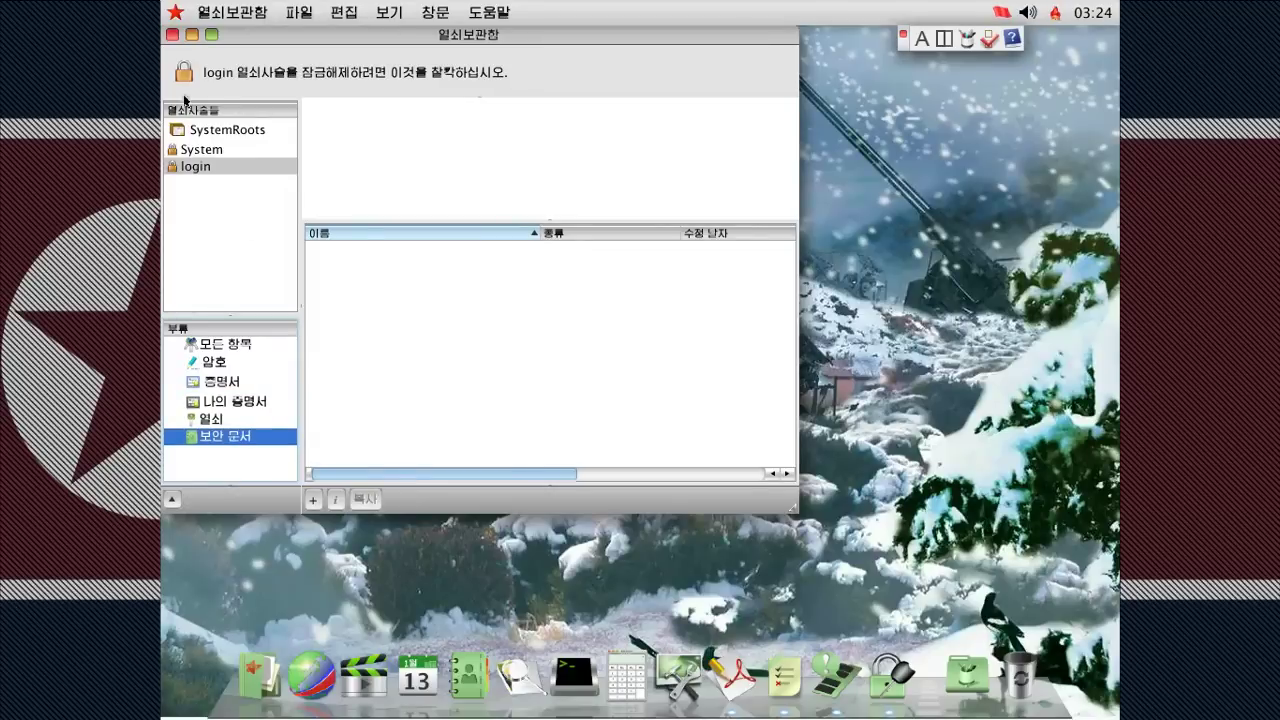
{"action": "left_click", "coordinate": [172, 34]}
- Write "Hello Viewers! :)" in a new text editor (본문편집기) document, and keep it open by cancelling the close
{"action": "left_click", "coordinate": [962, 672]}
{"action": "left_click", "coordinate": [946, 276]}
{"action": "left_click_drag", "start_coordinate": [305, 36], "coordinate": [362, 79]}
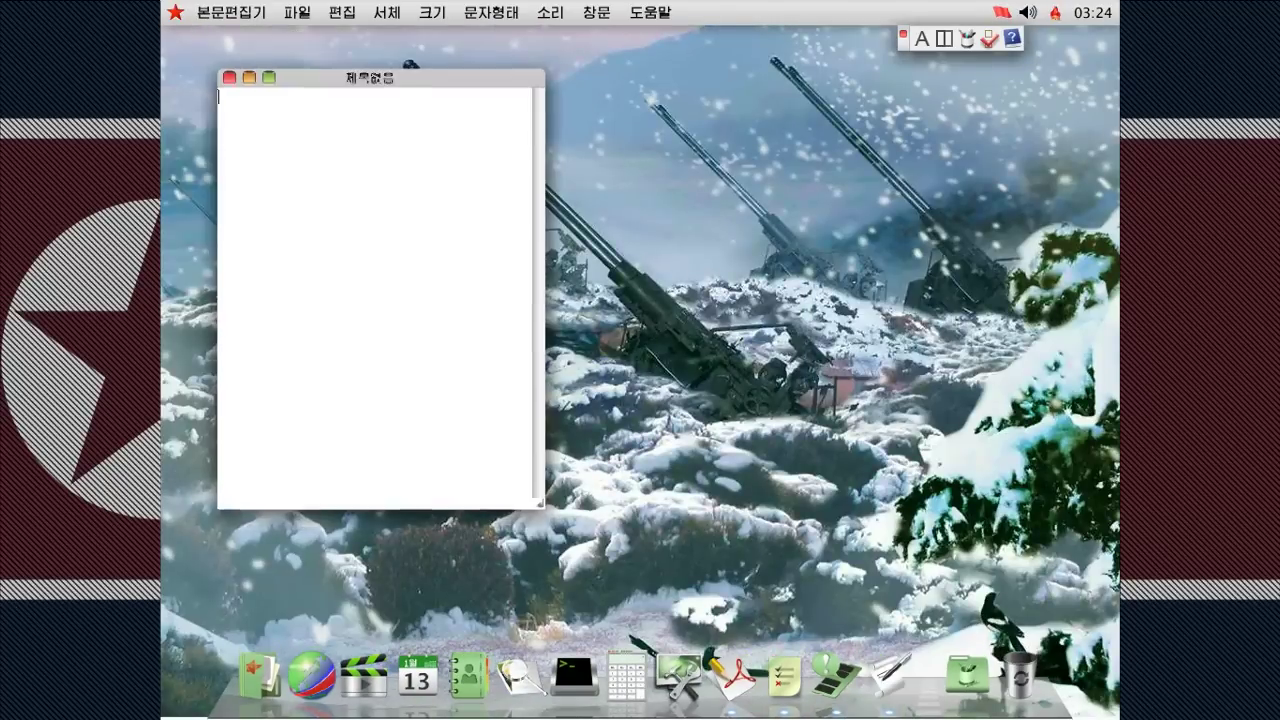
{"action": "type", "text": "Hek"}
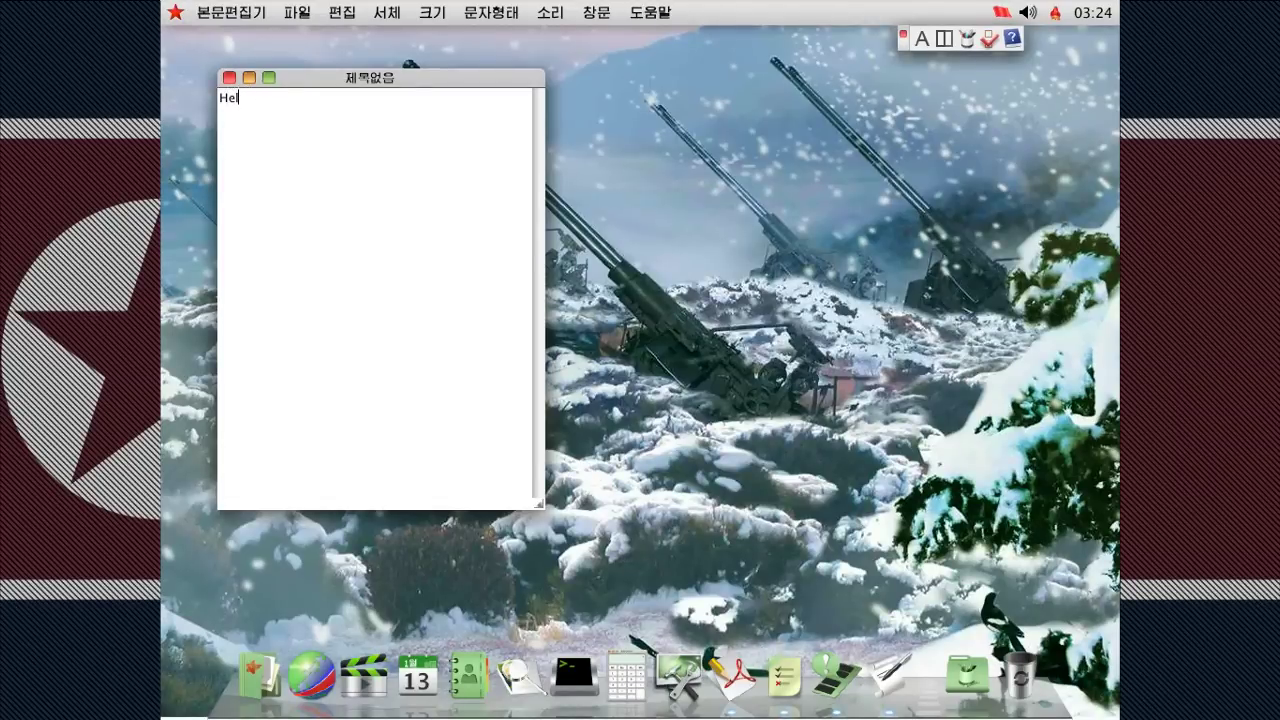
{"action": "type", "text": "lo Viewers! :)"}
{"action": "left_click", "coordinate": [229, 77]}
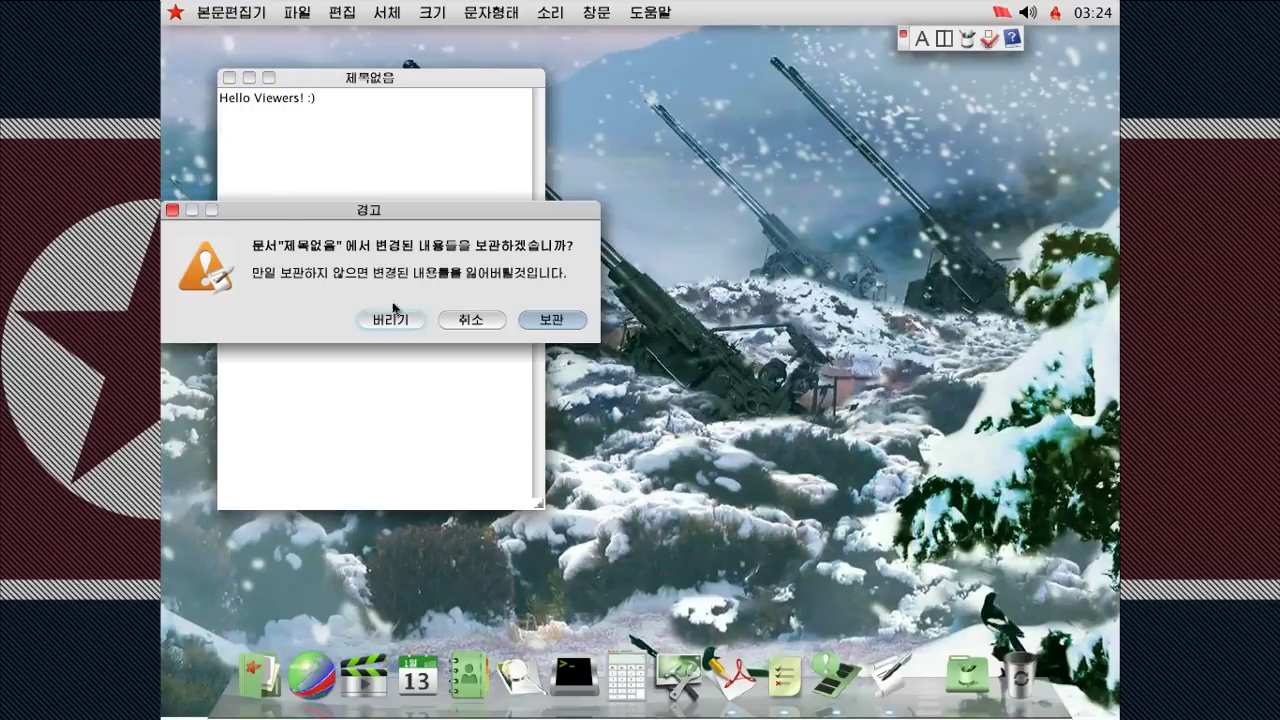
{"action": "left_click", "coordinate": [471, 319]}
- Open the photo manager (사진관리프로그람), view the 원천그림 album in its library, and close it
{"action": "left_click", "coordinate": [967, 675]}
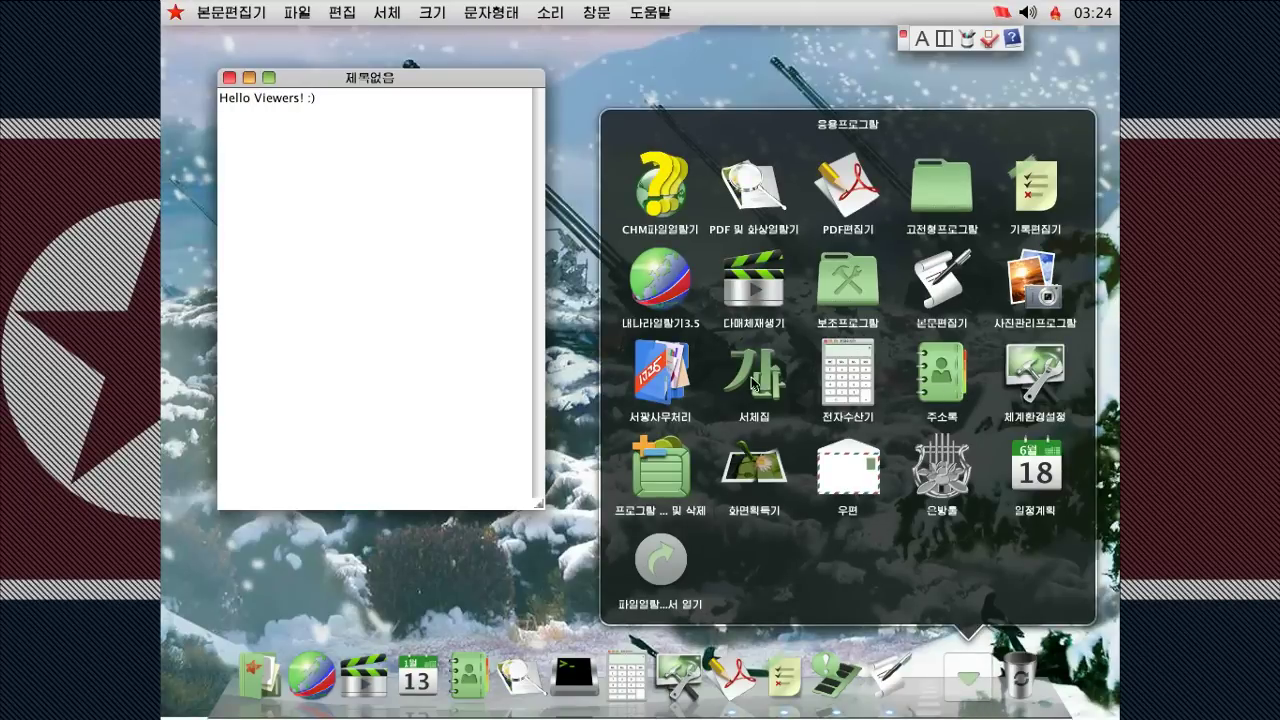
{"action": "left_click", "coordinate": [284, 149]}
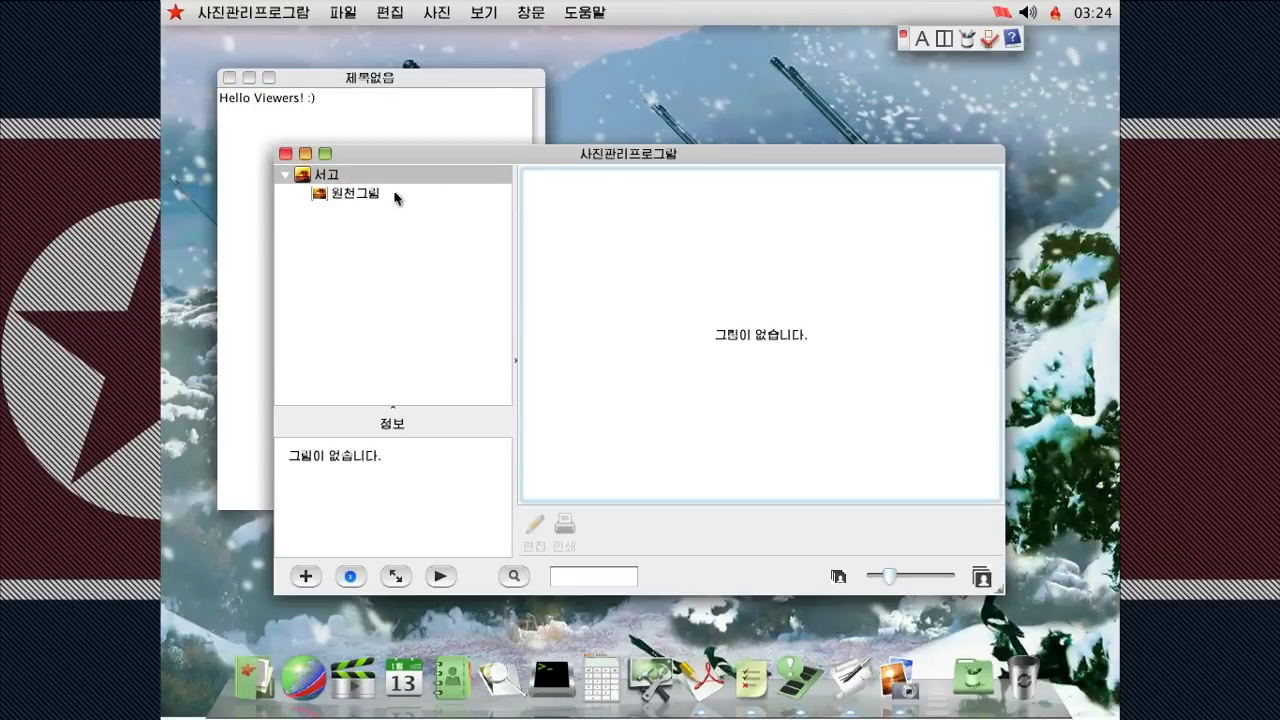
{"action": "left_click", "coordinate": [394, 193]}
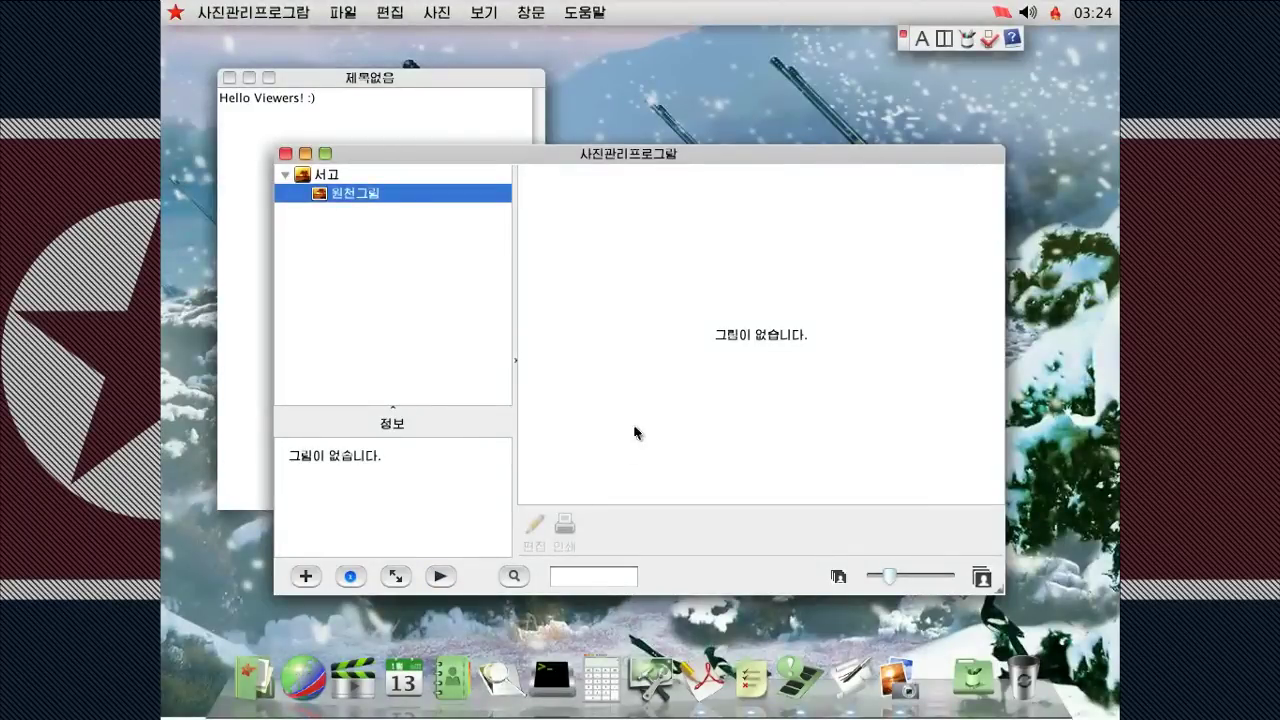
{"action": "left_click", "coordinate": [685, 375]}
{"action": "left_click", "coordinate": [331, 193]}
{"action": "left_click", "coordinate": [284, 154]}
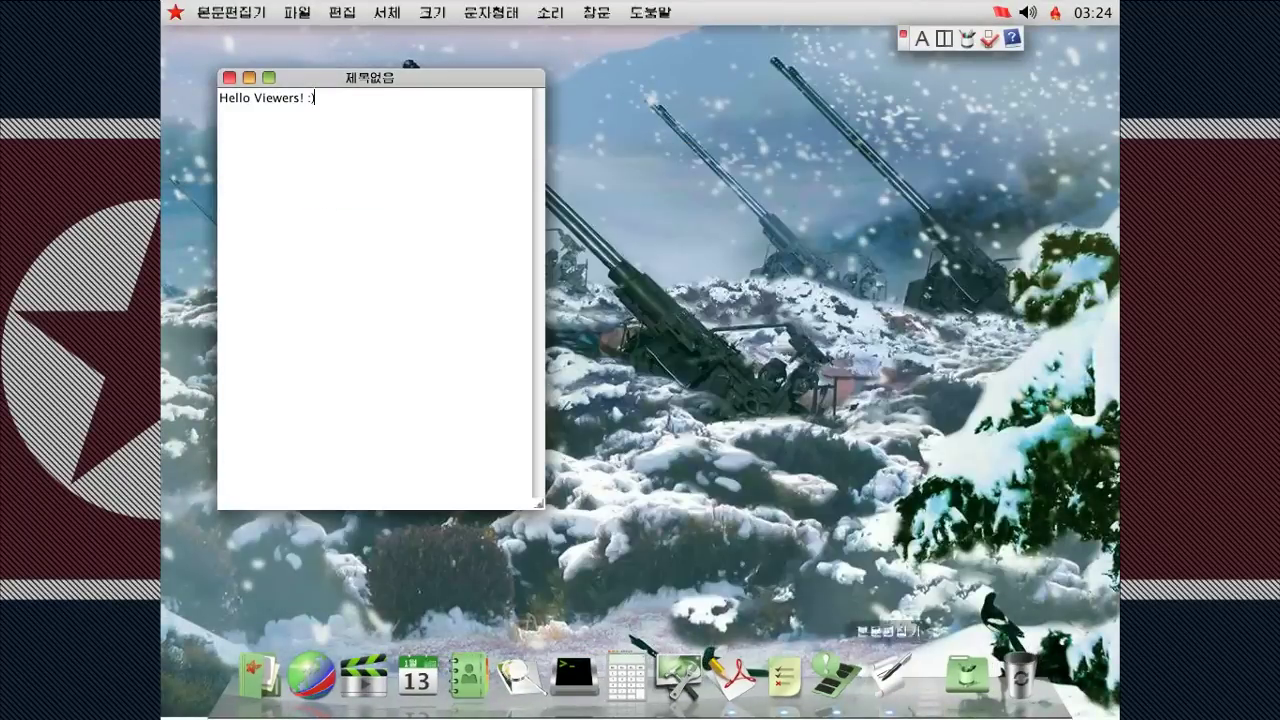
- Open the office suite (서광사무처리), create a new text document (본문문서) in a maximized window, and close it
{"action": "left_click", "coordinate": [970, 678]}
{"action": "left_click", "coordinate": [660, 372]}
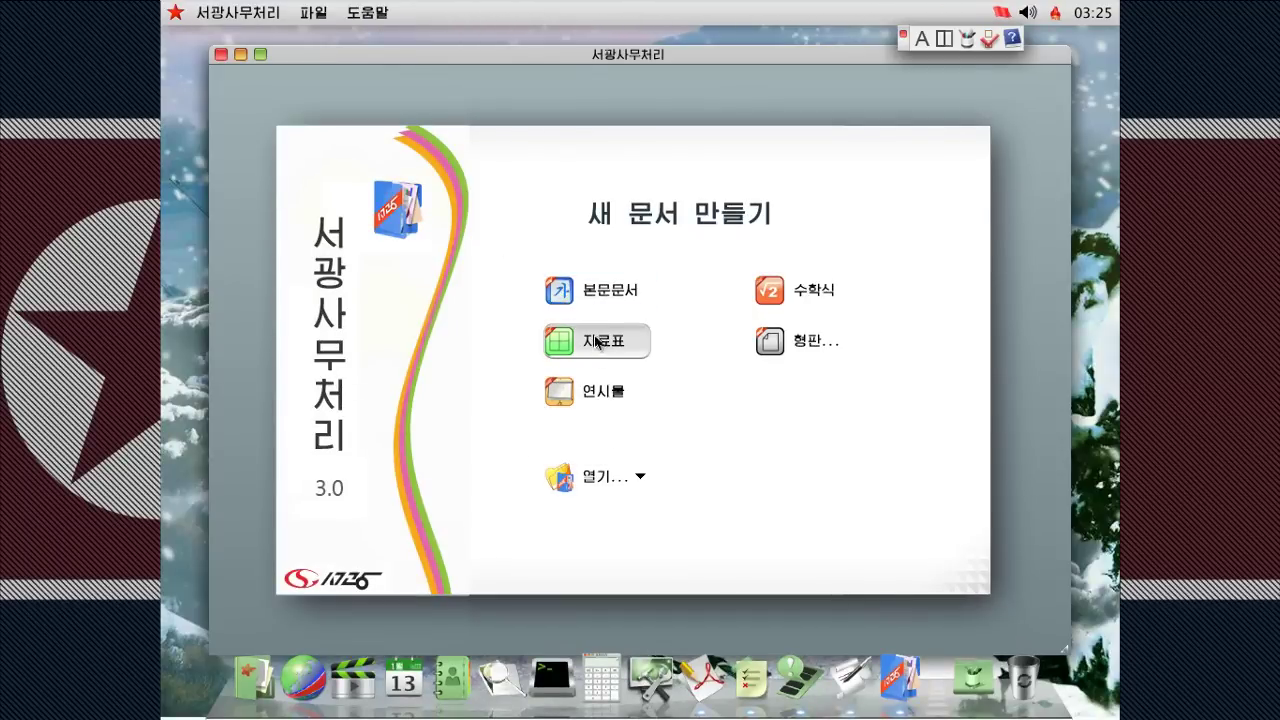
{"action": "left_click", "coordinate": [603, 300]}
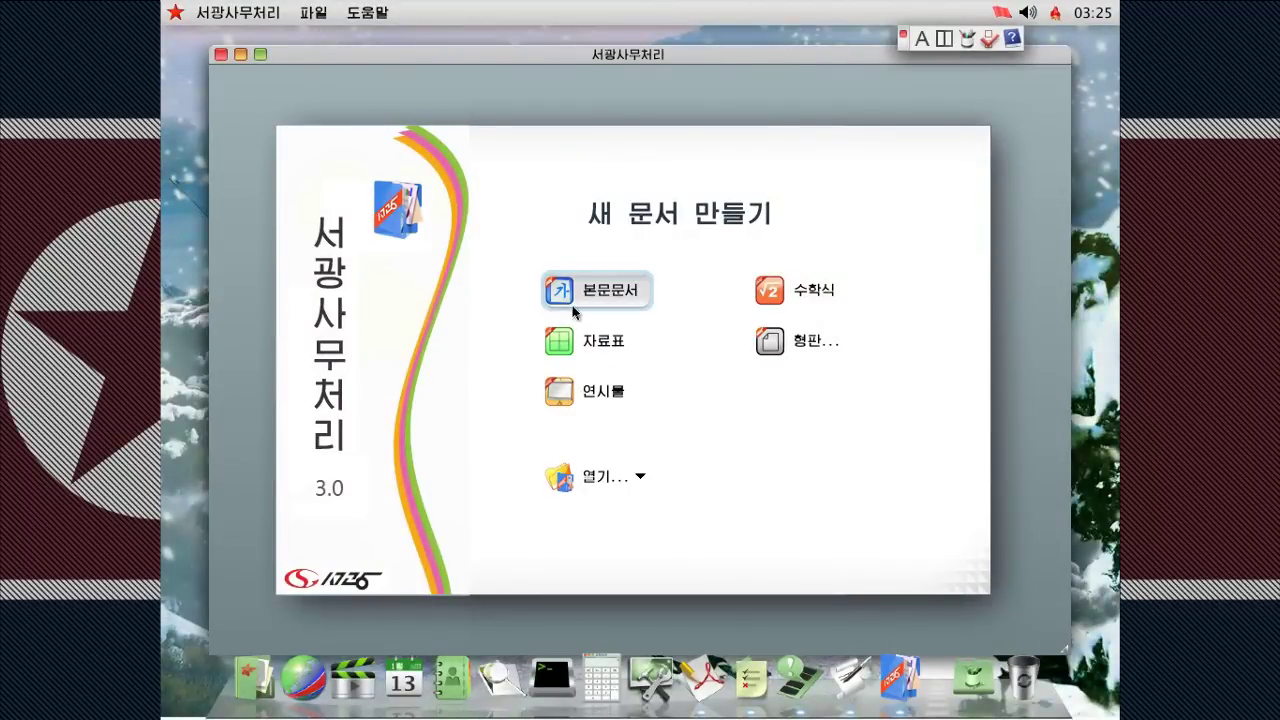
{"action": "left_click", "coordinate": [575, 311]}
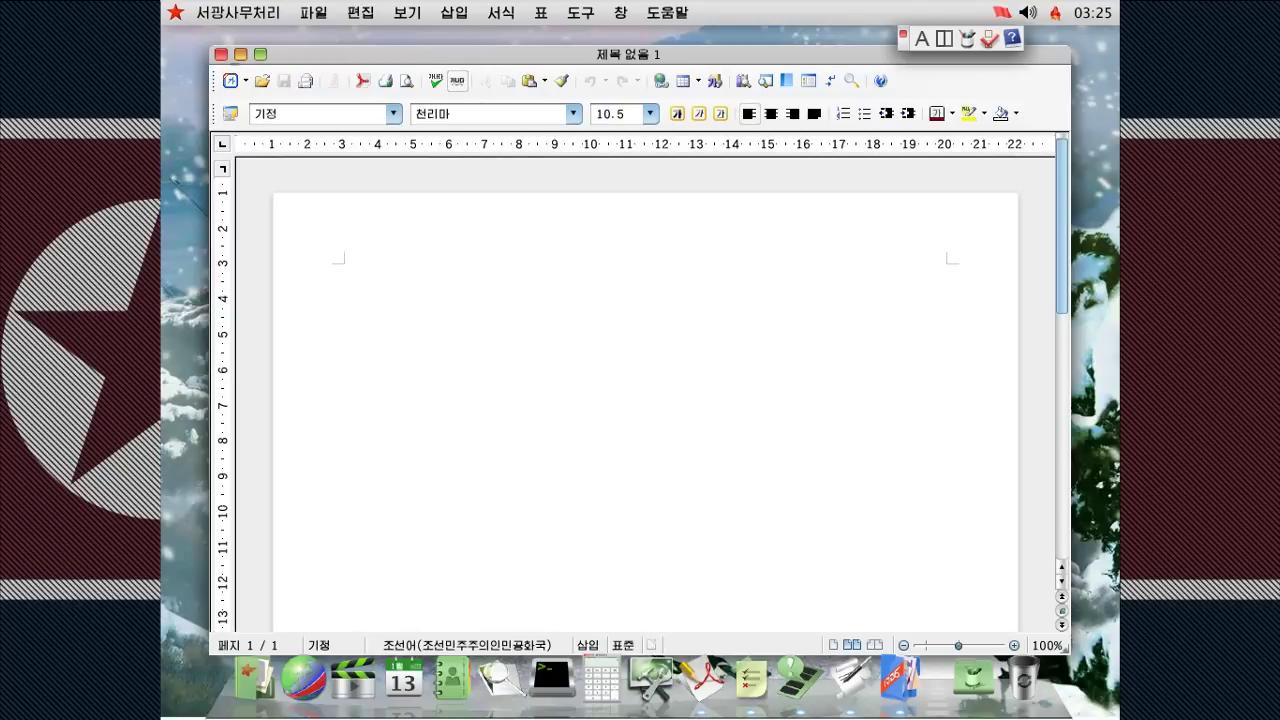
{"action": "left_click", "coordinate": [259, 53]}
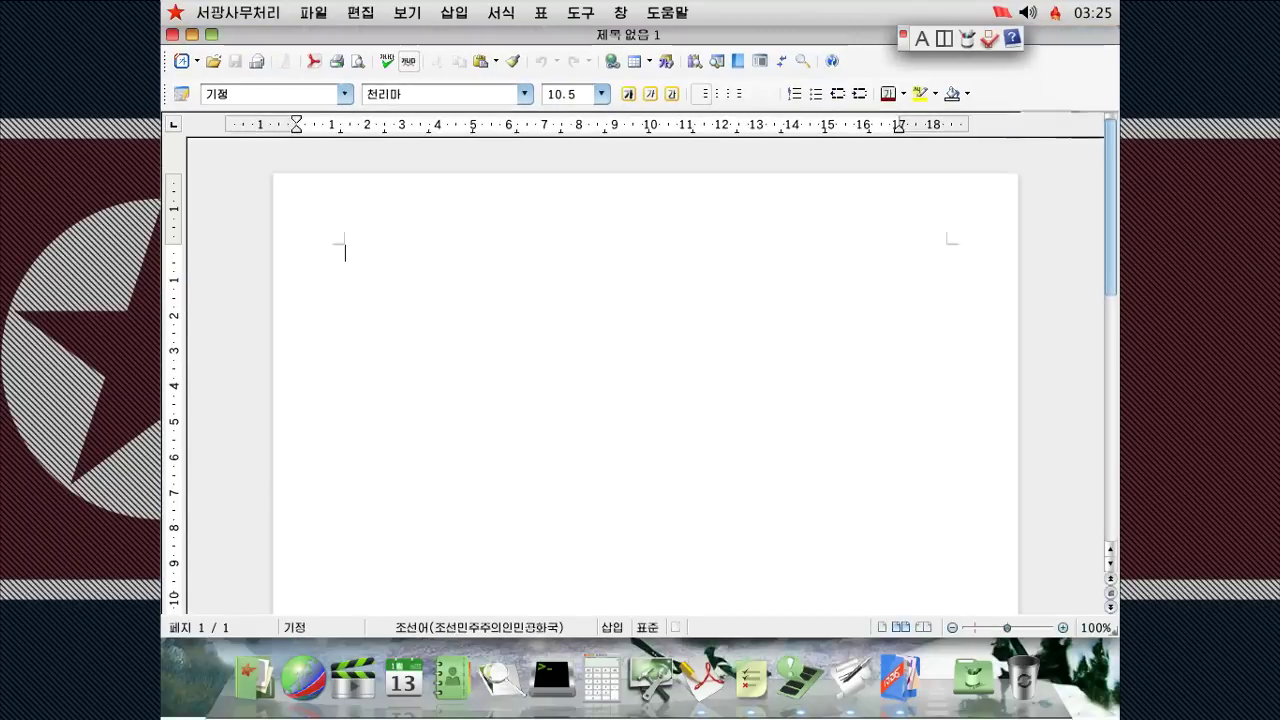
{"action": "left_click", "coordinate": [668, 12]}
{"action": "left_click", "coordinate": [668, 12]}
{"action": "left_click", "coordinate": [176, 12]}
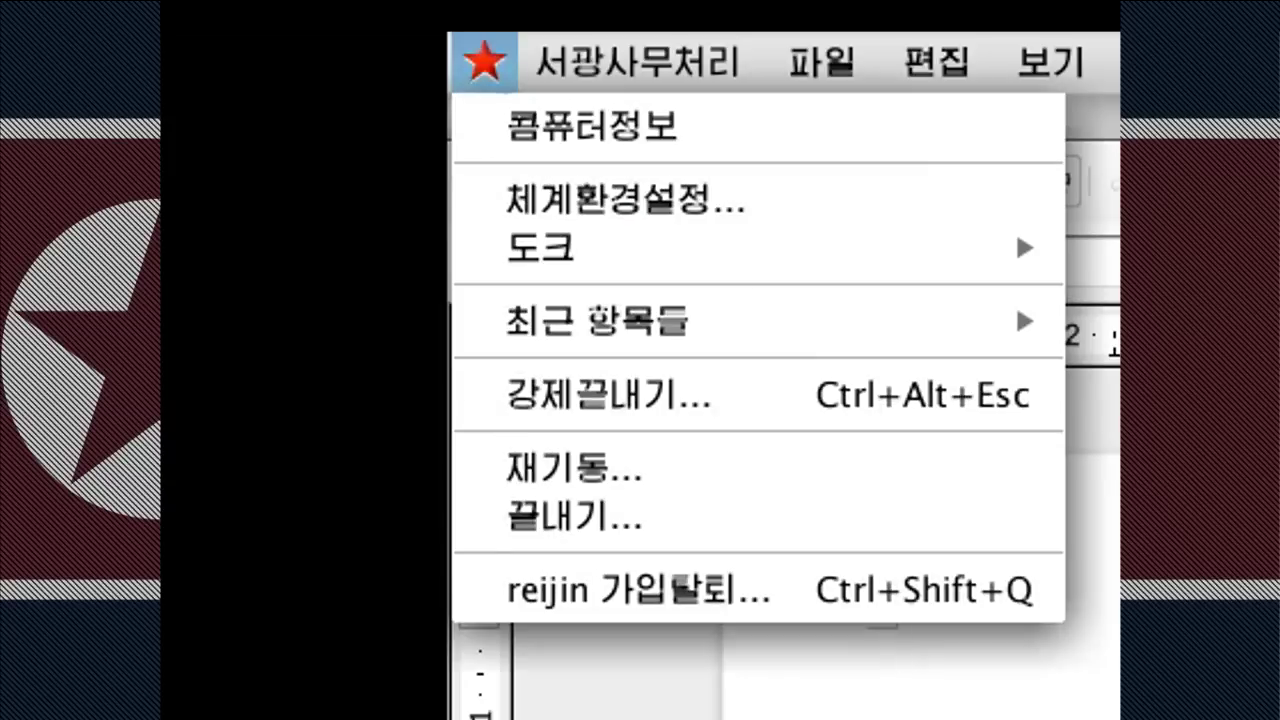
{"action": "key", "text": "Escape"}
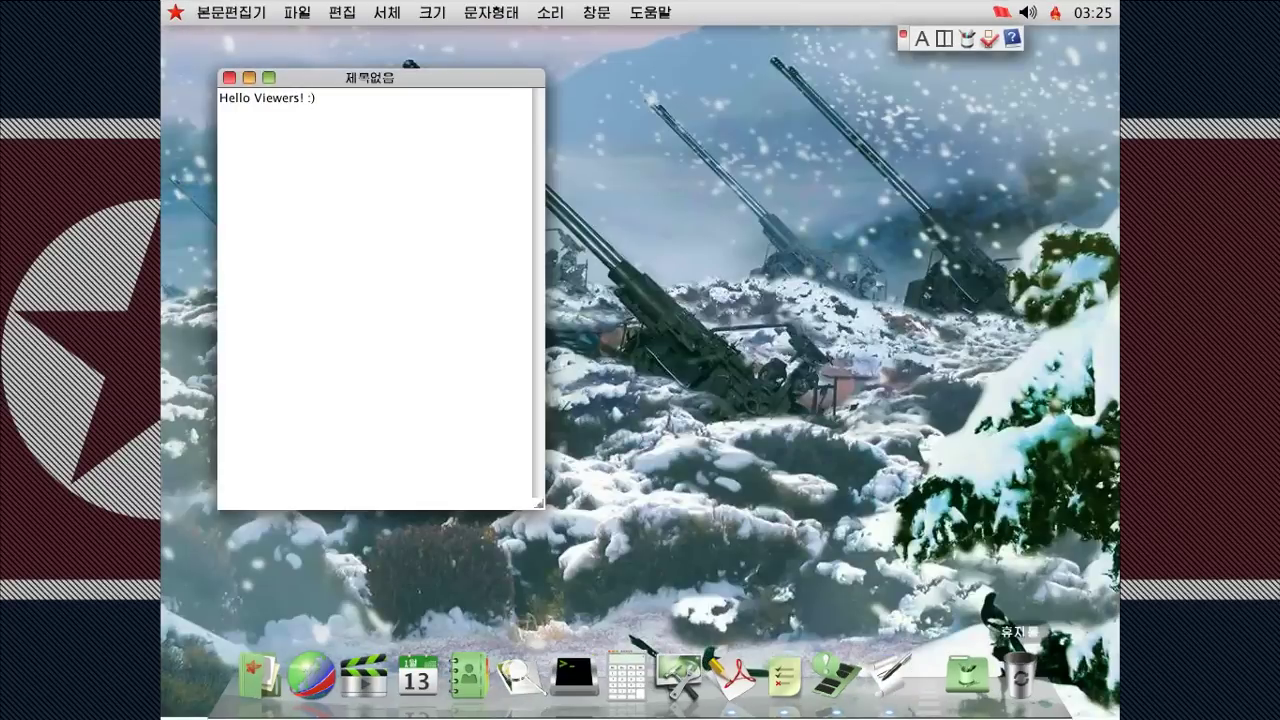
- Open the font book (서체집), view the 조선어, 고정너비 and 사용자 font collections, and close it
{"action": "left_click", "coordinate": [966, 660]}
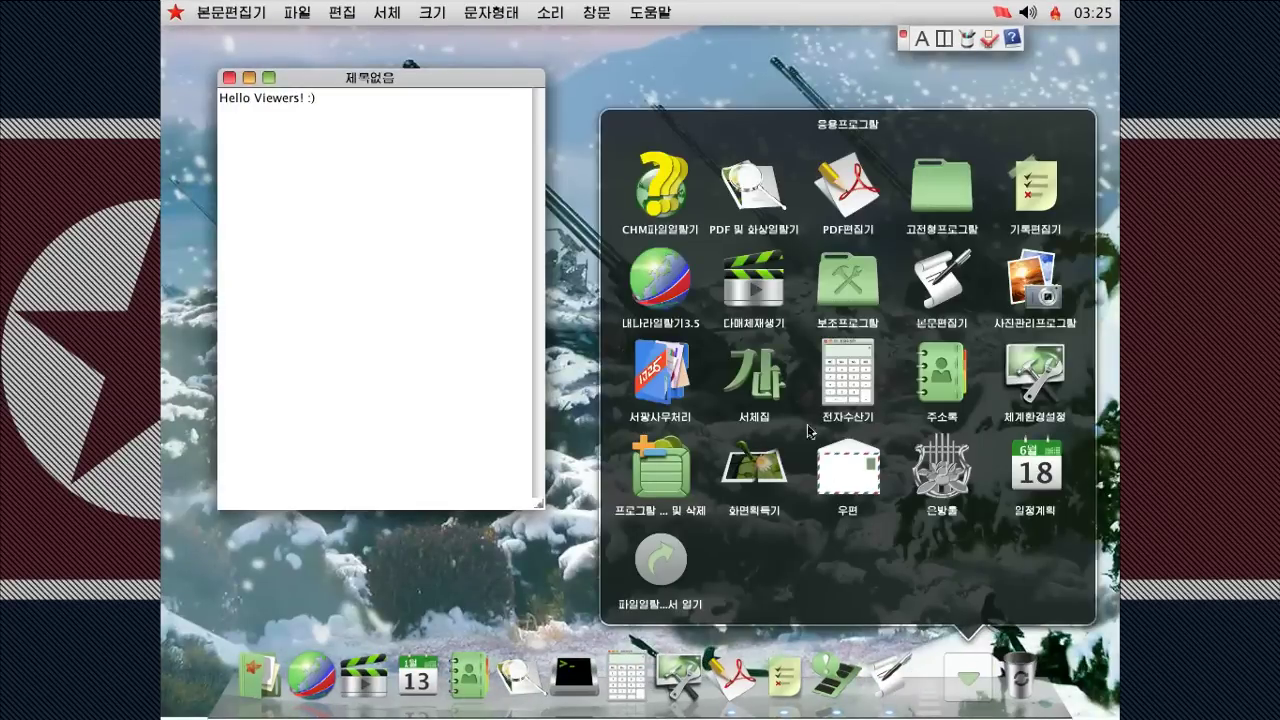
{"action": "left_click", "coordinate": [754, 385]}
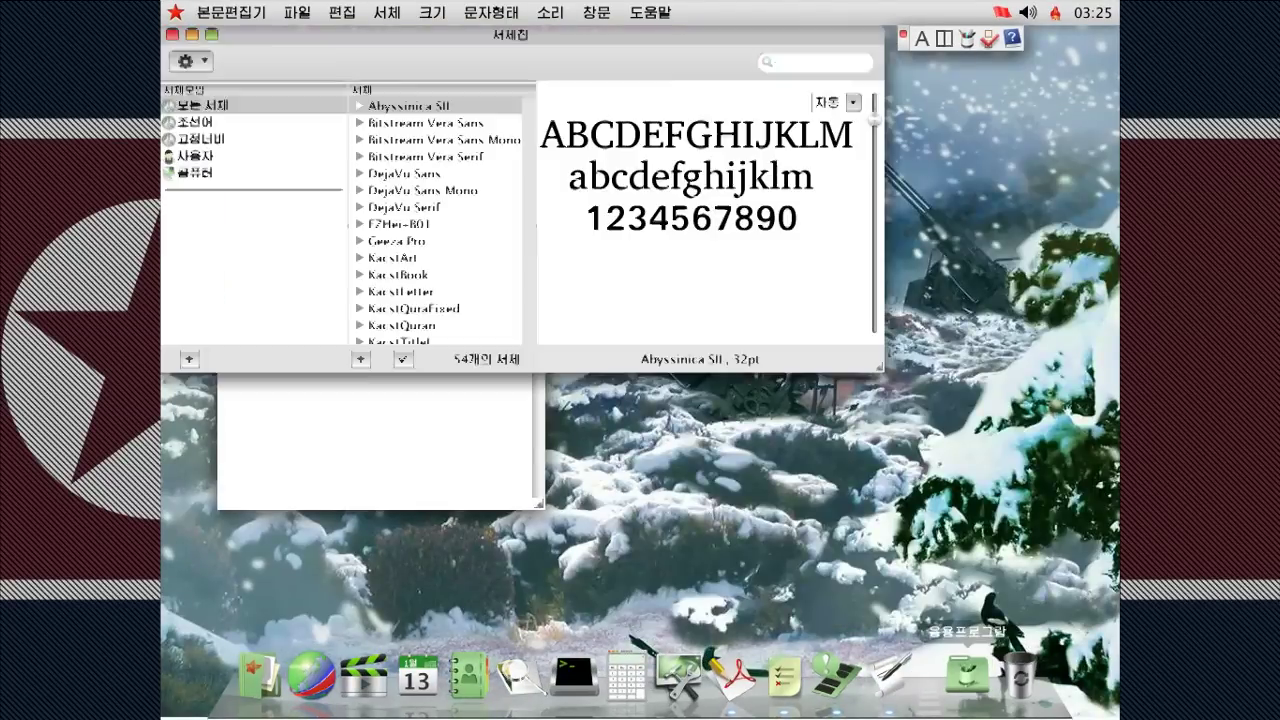
{"action": "left_click", "coordinate": [229, 124]}
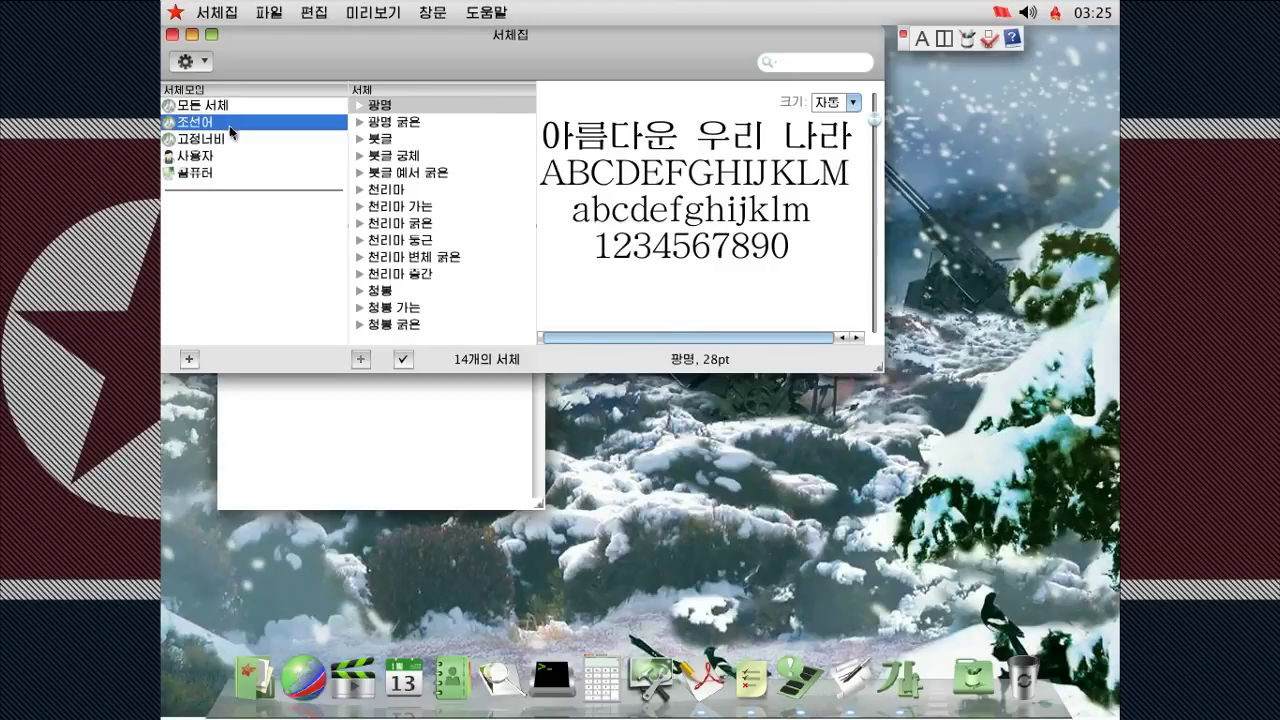
{"action": "left_click", "coordinate": [230, 139]}
{"action": "left_click", "coordinate": [230, 156]}
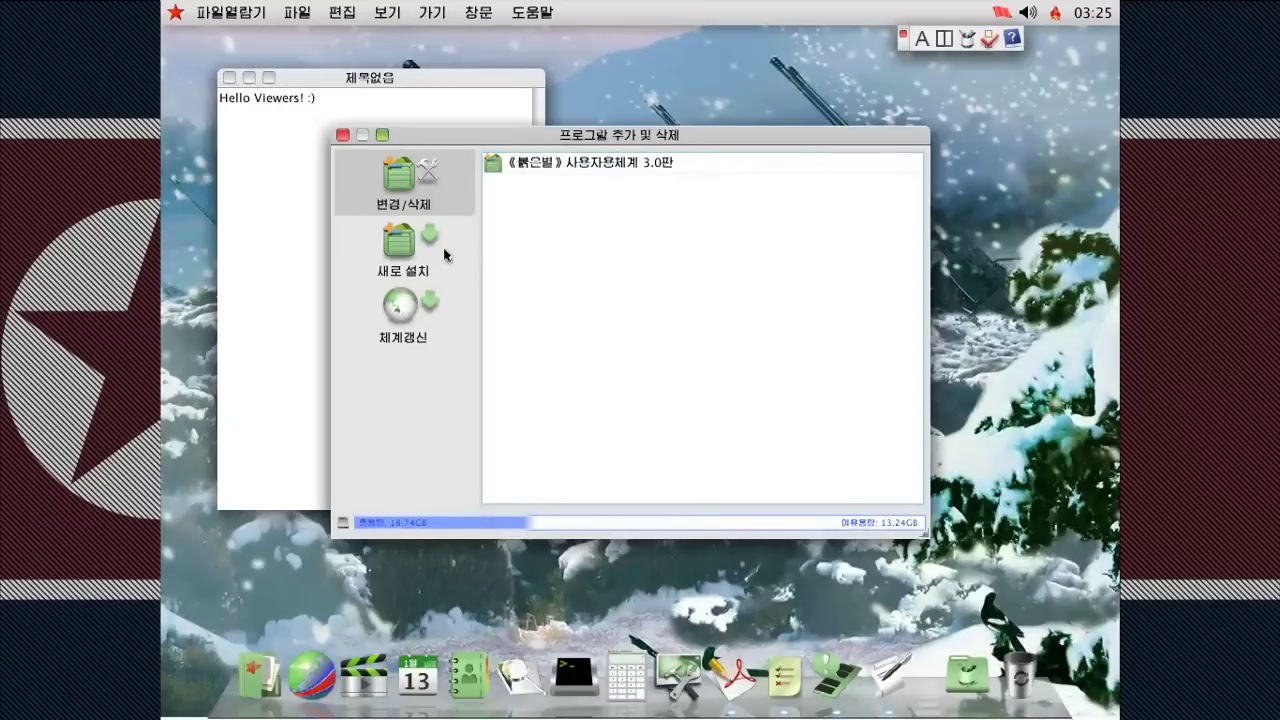
- View the 새로 설치 and 체계갱신 sections of the program installer (프로그람 추가 및 삭제), and close it
{"action": "left_click", "coordinate": [400, 250]}
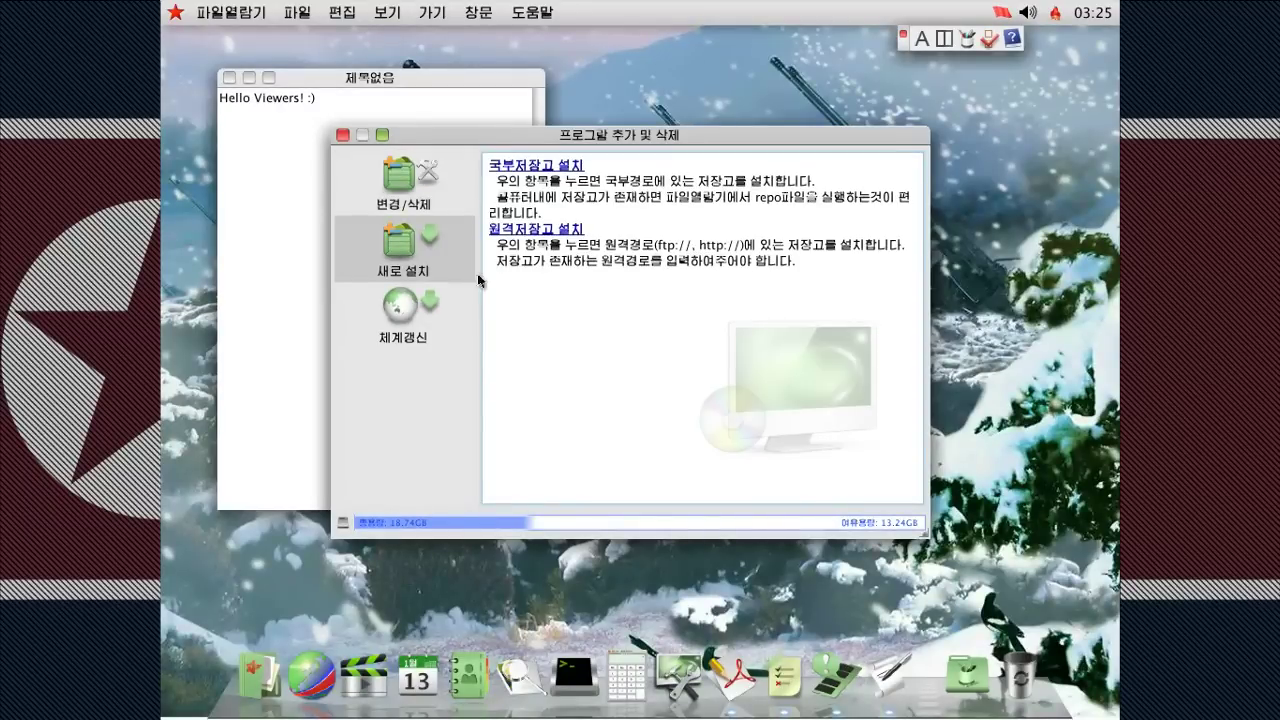
{"action": "left_click", "coordinate": [415, 304]}
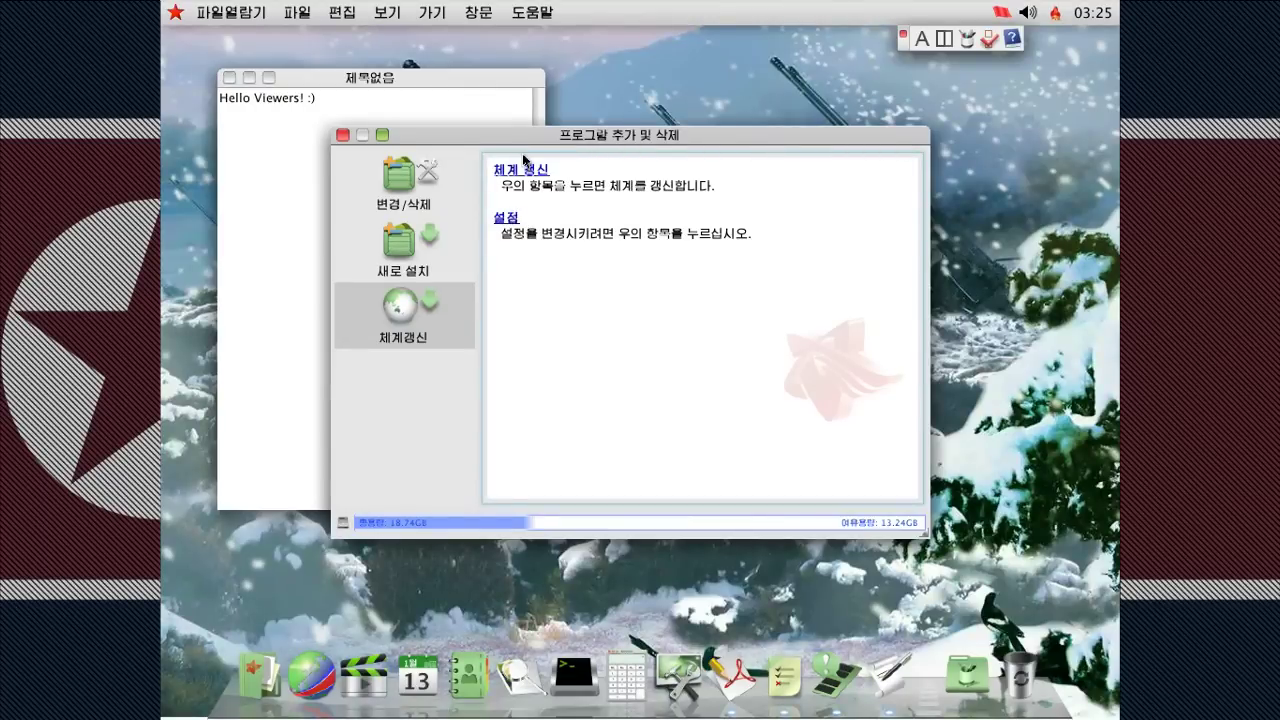
{"action": "left_click", "coordinate": [342, 135]}
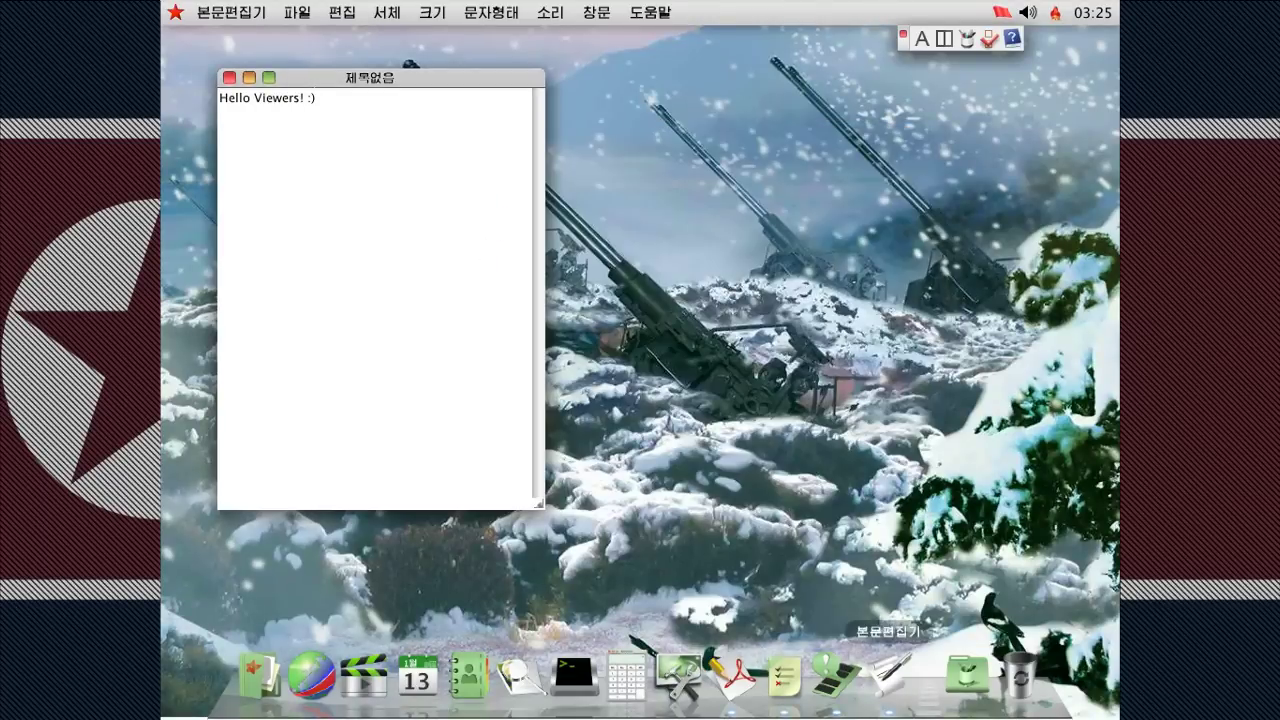
- Open the screen capture program (화면획득기) from the applications collection
{"action": "left_click", "coordinate": [967, 680]}
{"action": "left_click", "coordinate": [756, 468]}
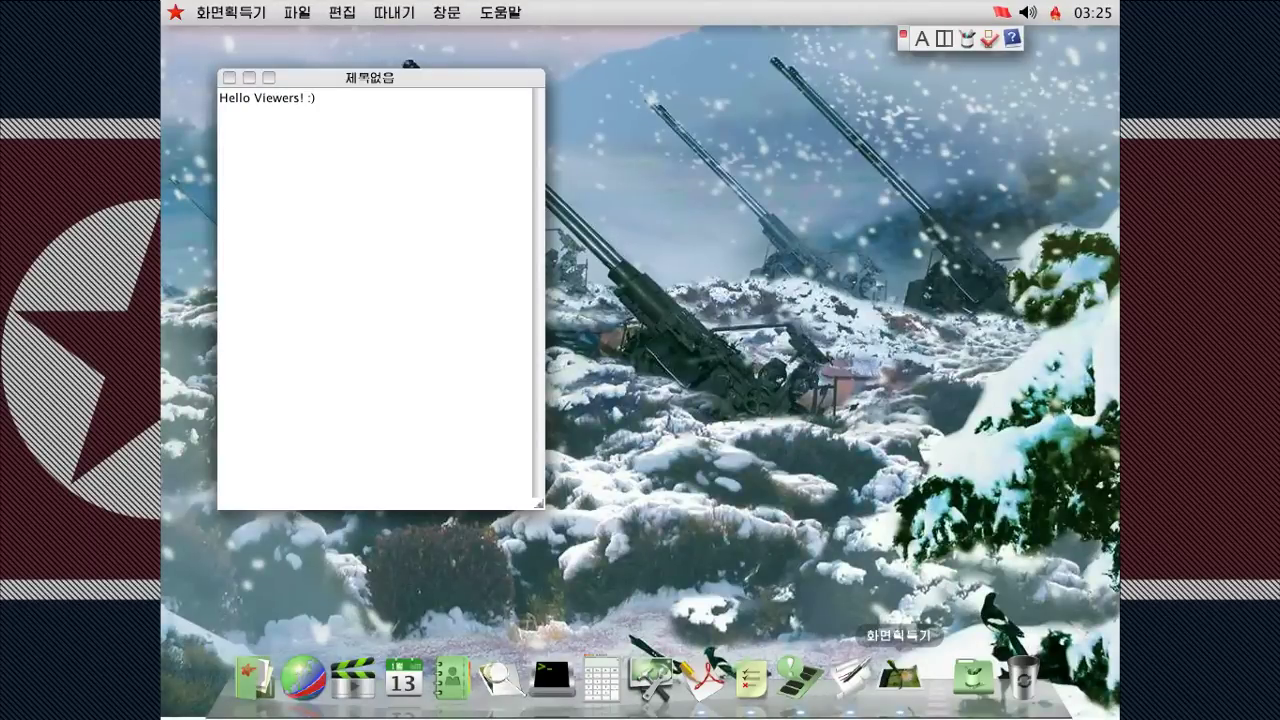
- Close the untitled "Hello Viewers! :)" text document and discard its changes
{"action": "left_click", "coordinate": [229, 77]}
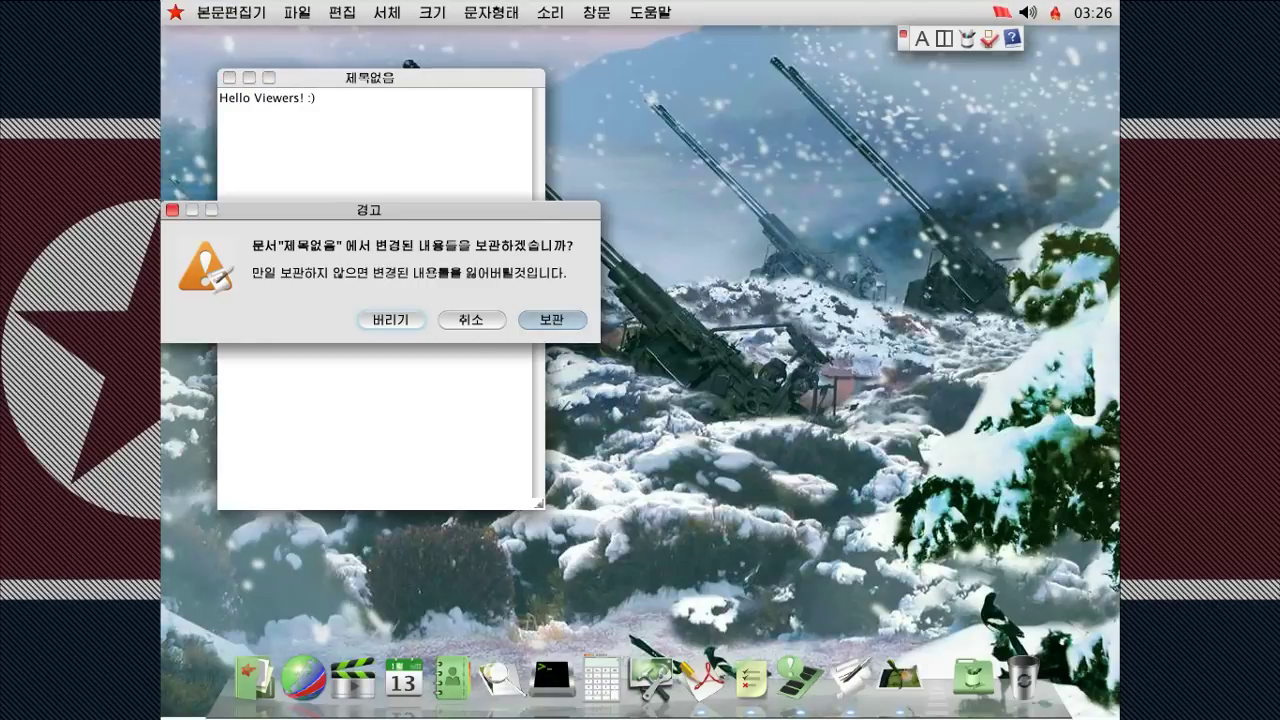
{"action": "key", "text": "Return"}
{"action": "left_click", "coordinate": [760, 567]}
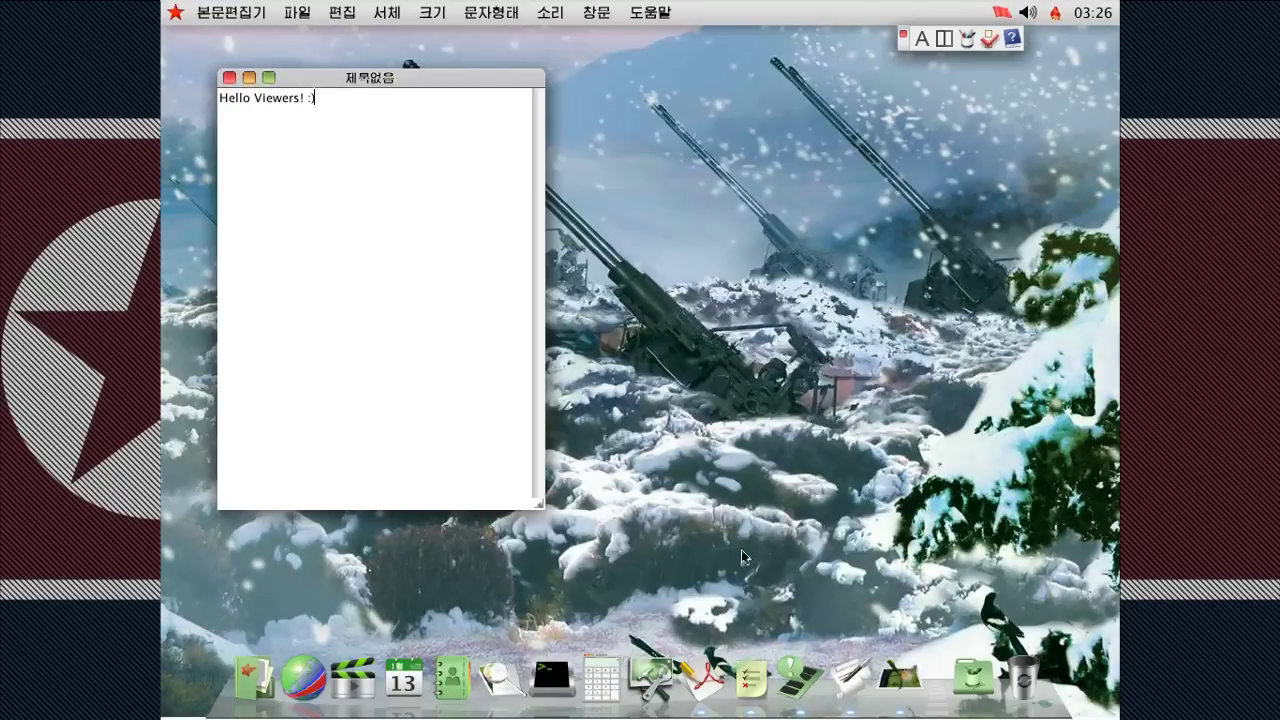
{"action": "left_click", "coordinate": [229, 77]}
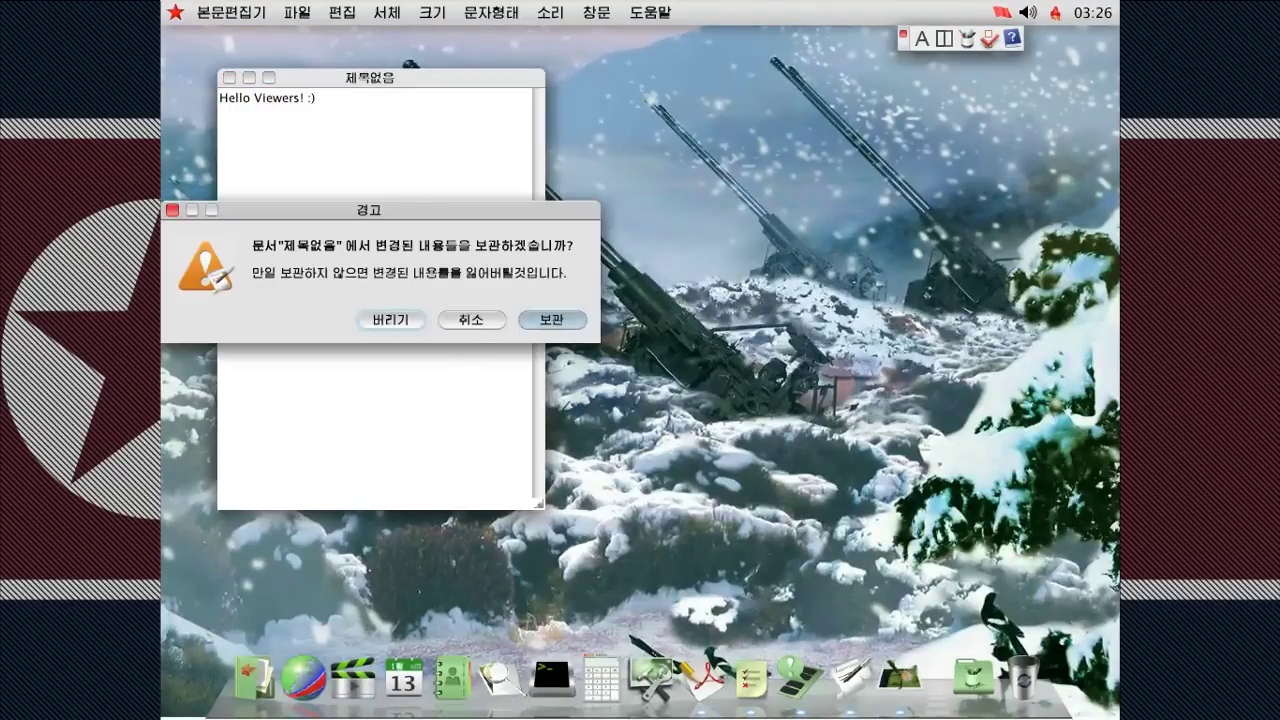
{"action": "left_click", "coordinate": [388, 319]}
- Switch back to the screen capture program (화면획득기) and quit it
{"action": "left_click", "coordinate": [918, 684]}
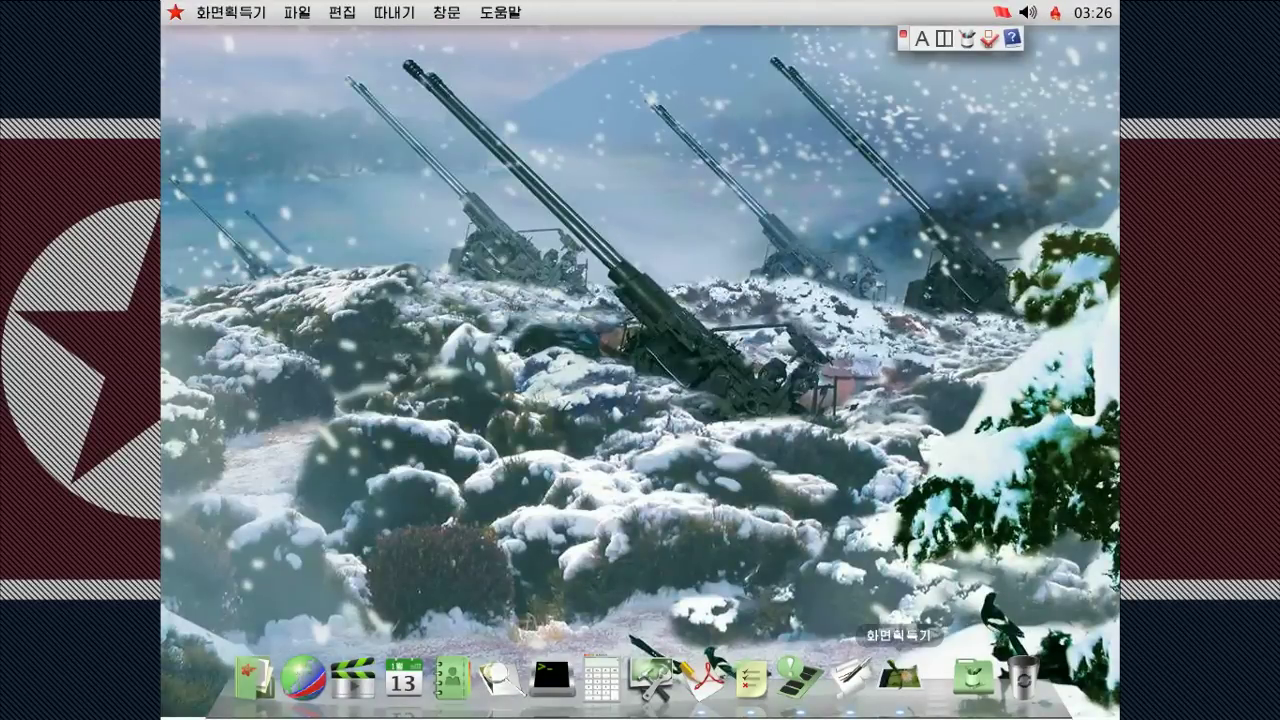
{"action": "left_click", "coordinate": [507, 12]}
{"action": "left_click", "coordinate": [231, 12]}
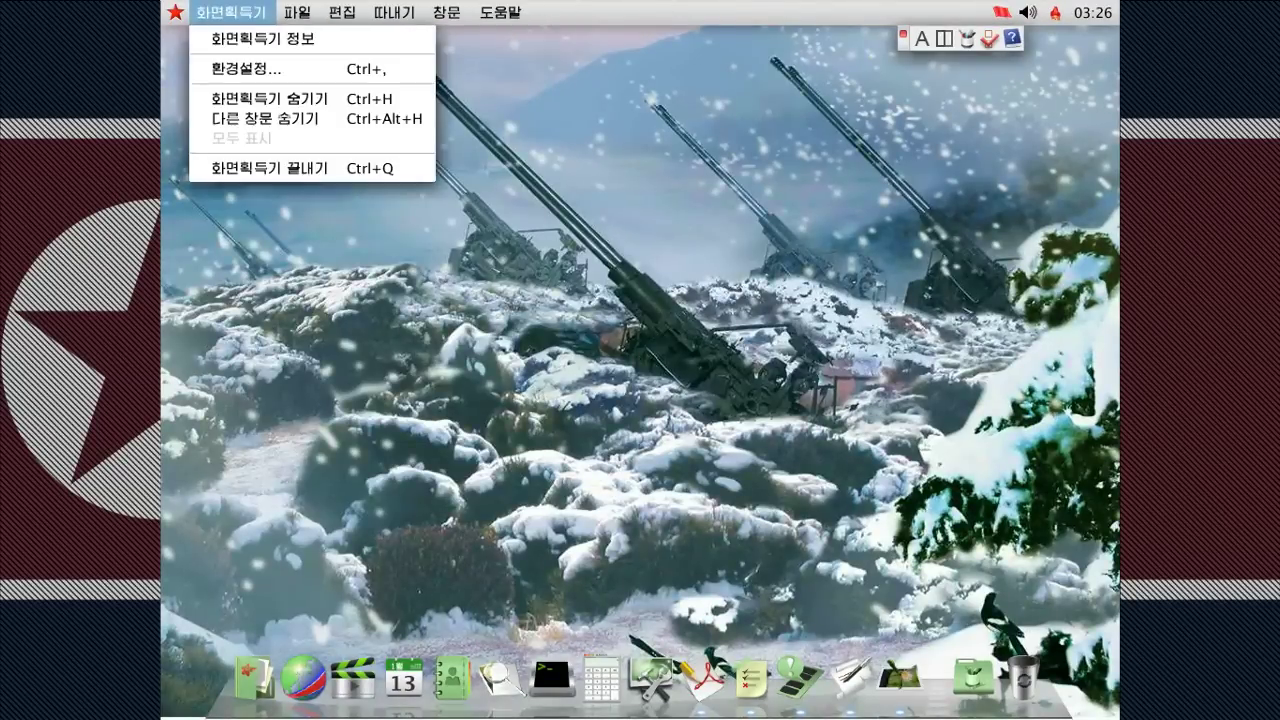
{"action": "left_click", "coordinate": [268, 170]}
- Open the mail program (우편), view its version information, and close the information window
{"action": "left_click", "coordinate": [968, 680]}
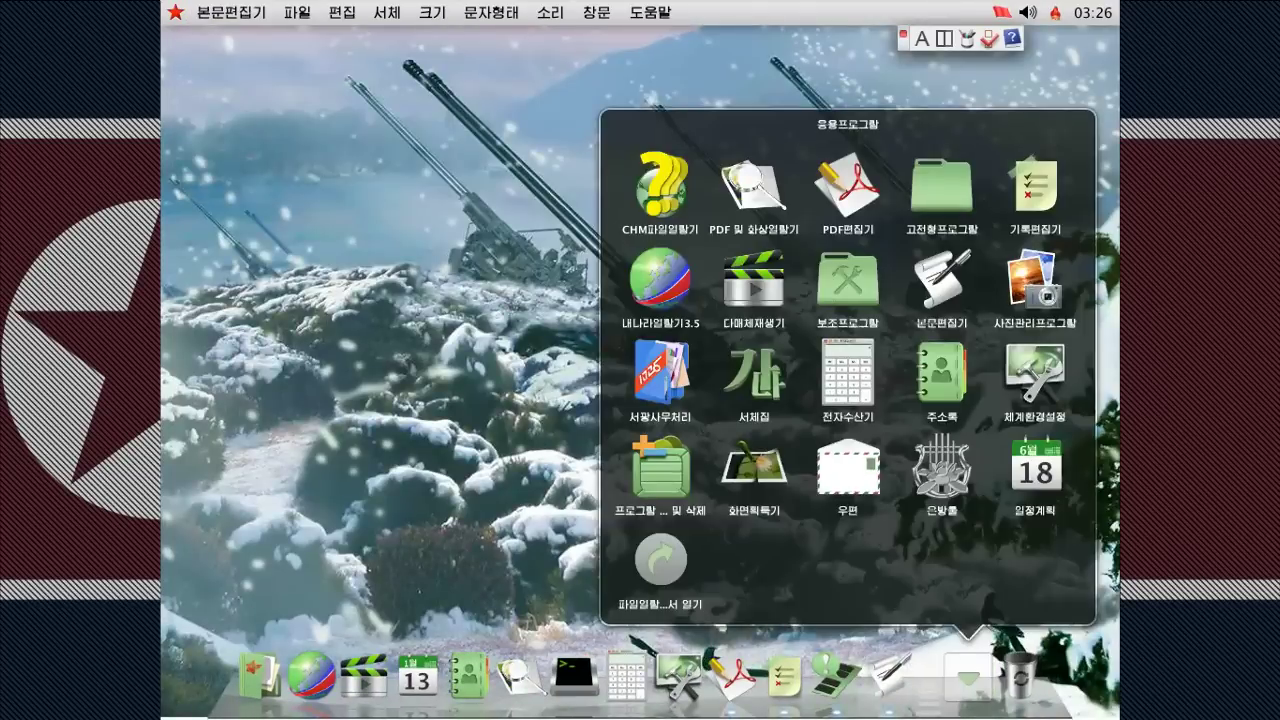
{"action": "left_click", "coordinate": [821, 487]}
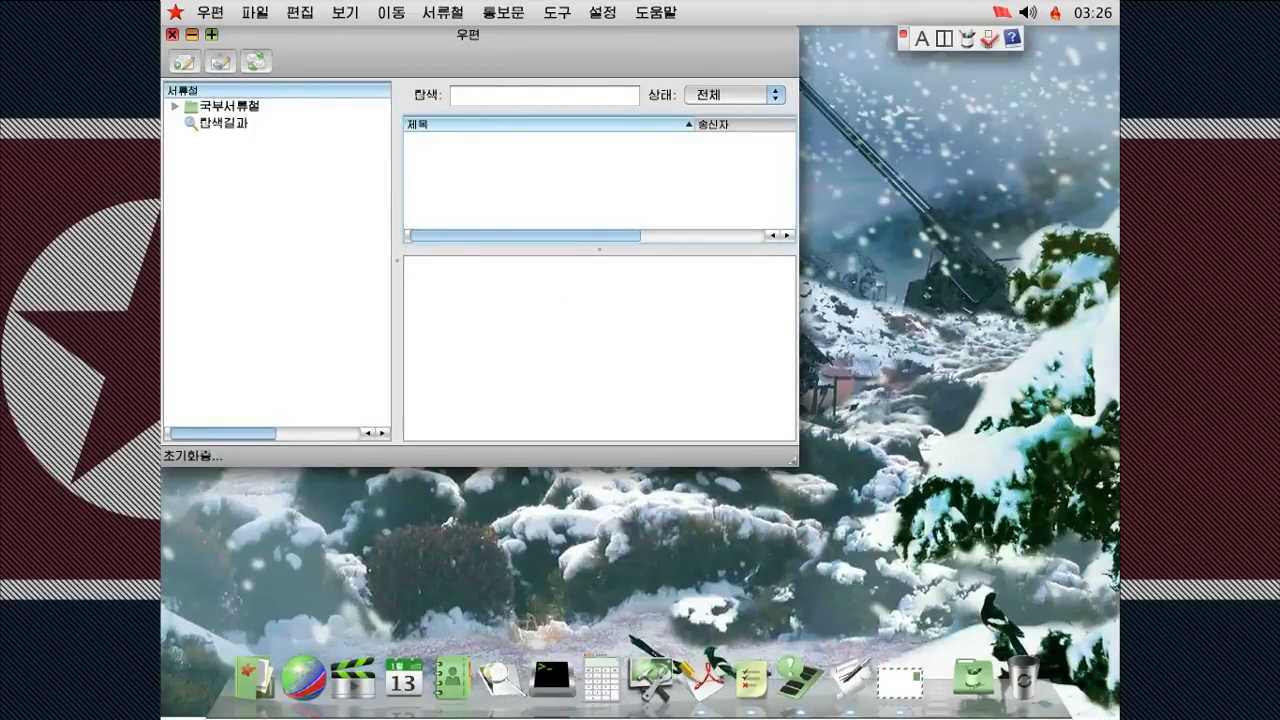
{"action": "left_click", "coordinate": [212, 13]}
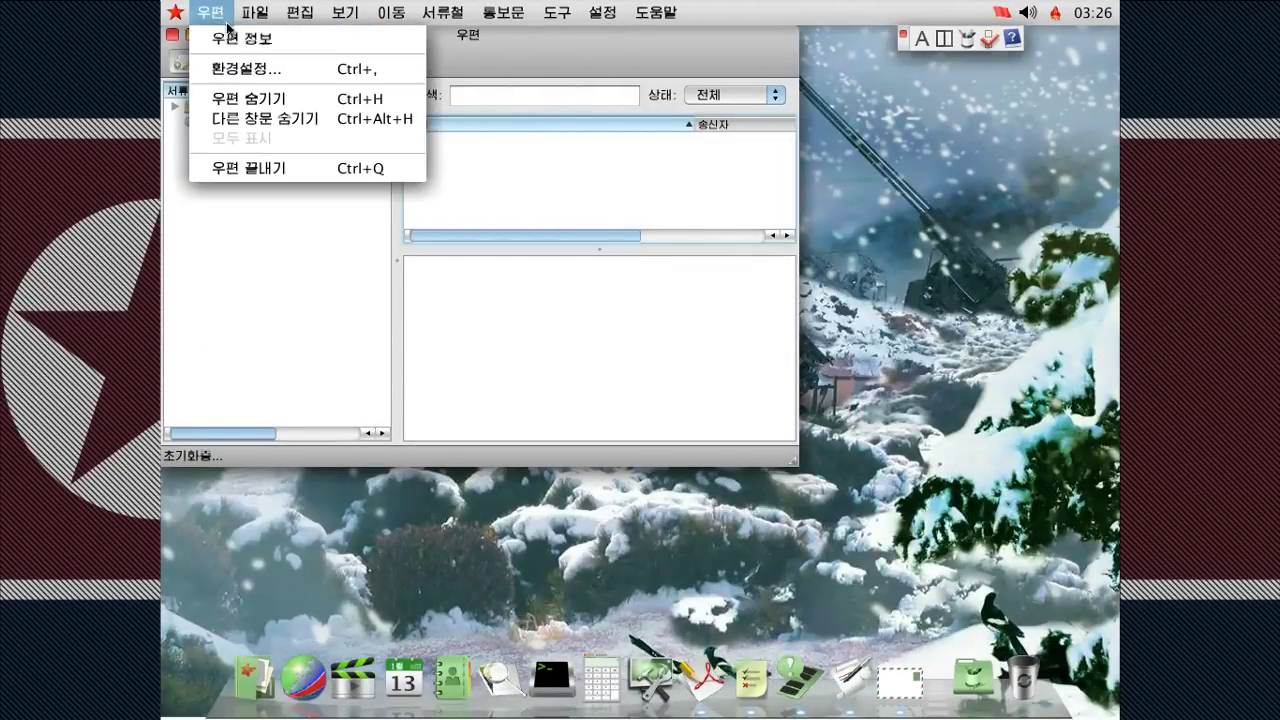
{"action": "key", "text": "Return"}
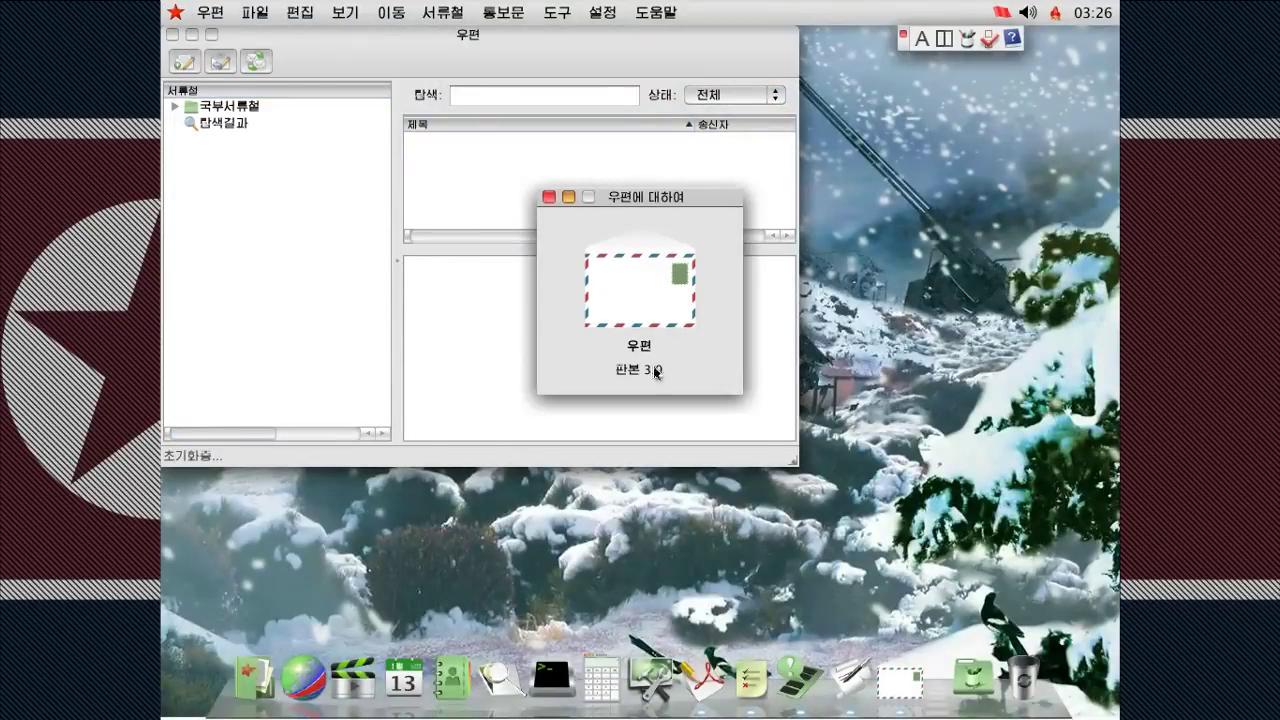
{"action": "left_click", "coordinate": [548, 197]}
- Open the music notation program (은방울) and close the mail window
{"action": "left_click", "coordinate": [973, 680]}
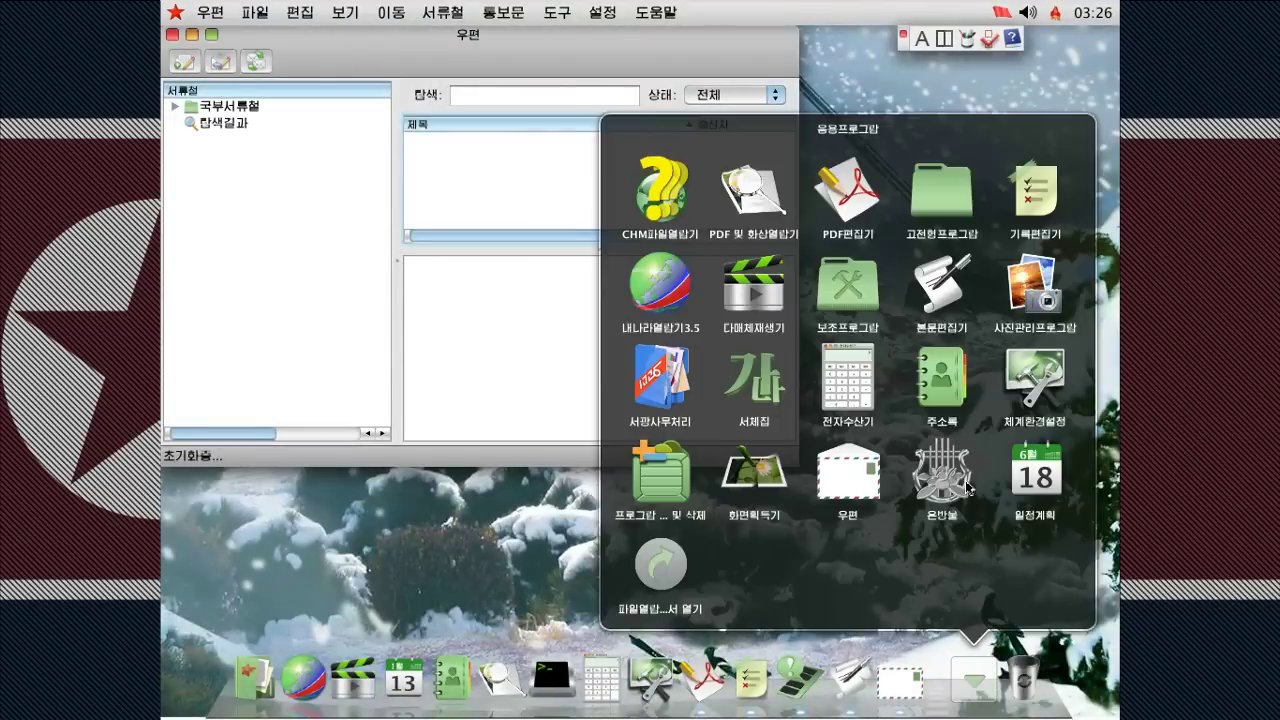
{"action": "left_click", "coordinate": [958, 480]}
{"action": "left_click", "coordinate": [173, 35]}
{"action": "left_click", "coordinate": [172, 34]}
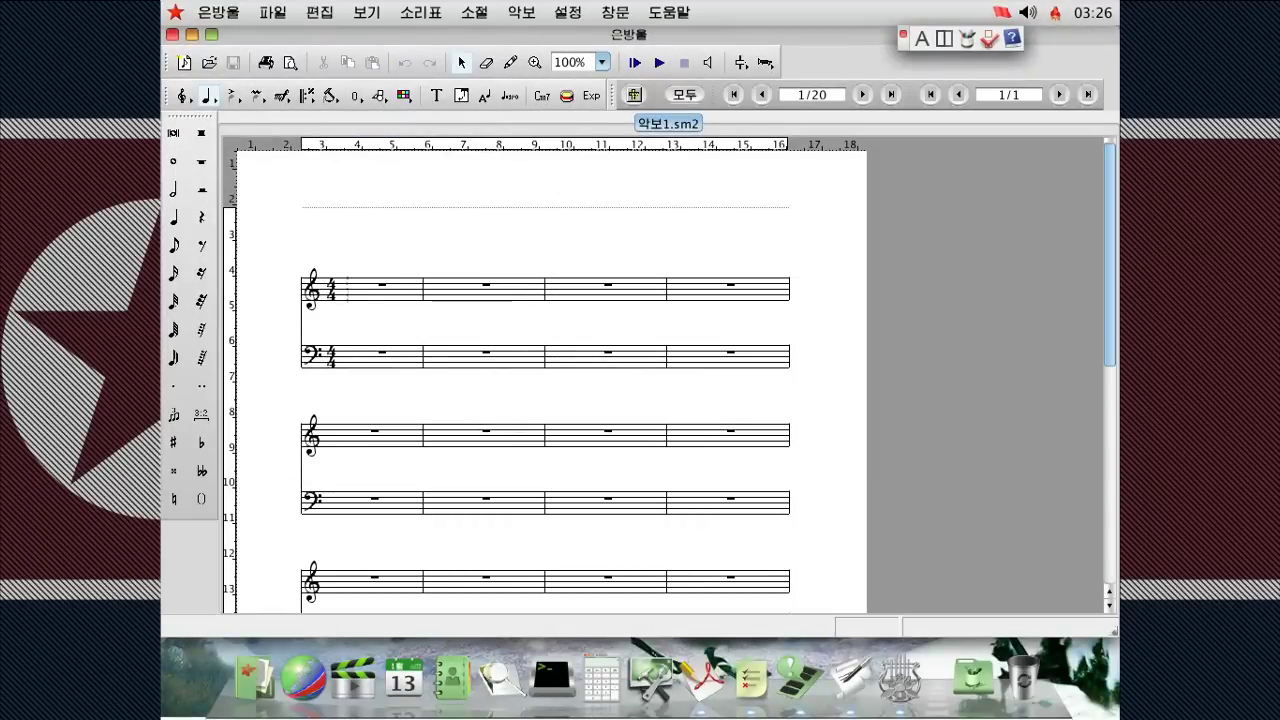
- Look over the blank score 악보1.sm2 and place several sixteenth notes in the first measure of the top treble staff
{"action": "scroll", "coordinate": [600, 400], "scroll_direction": "down", "scroll_amount": 5}
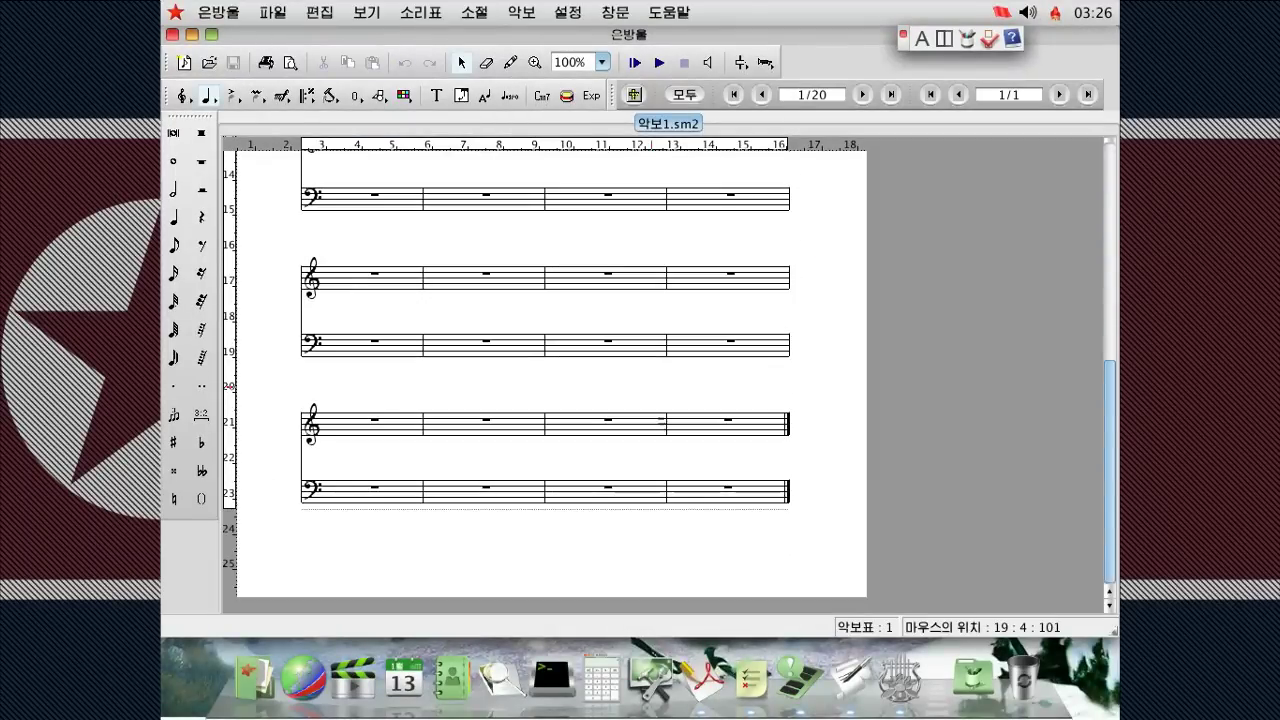
{"action": "scroll", "coordinate": [360, 310], "scroll_direction": "up", "scroll_amount": 5}
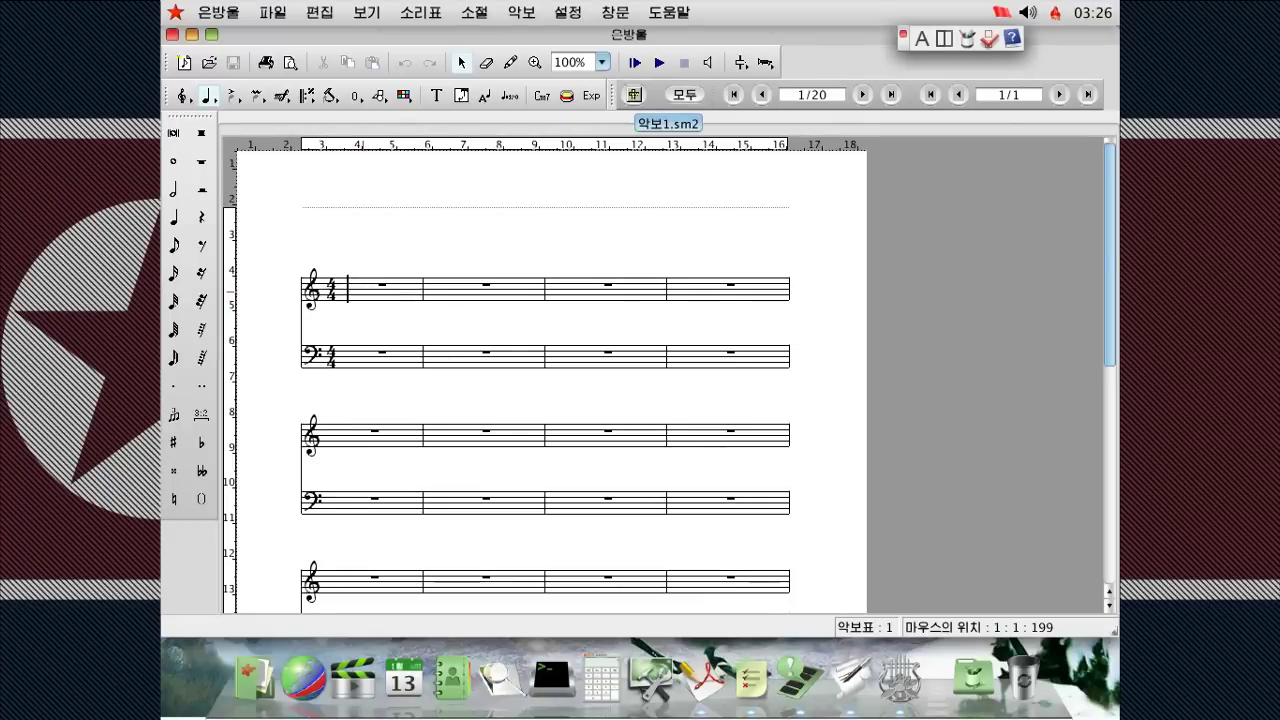
{"action": "left_click", "coordinate": [171, 222]}
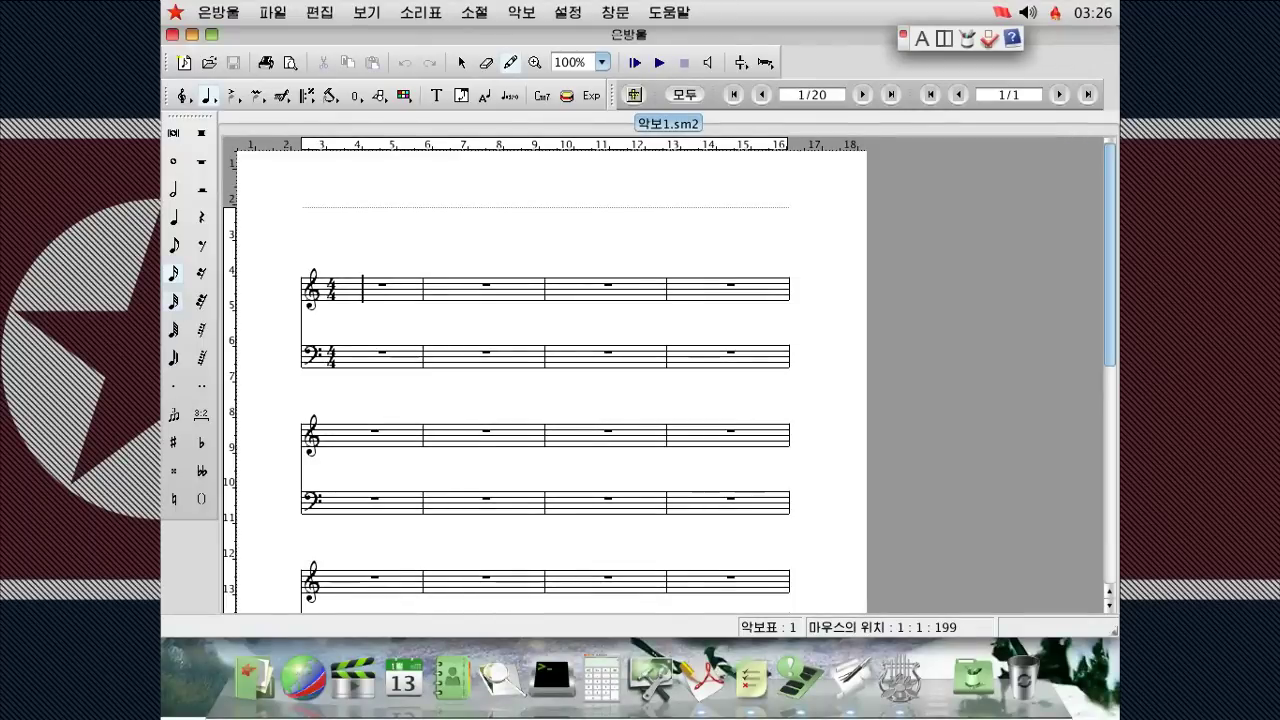
{"action": "left_click", "coordinate": [351, 299]}
{"action": "left_click", "coordinate": [386, 298]}
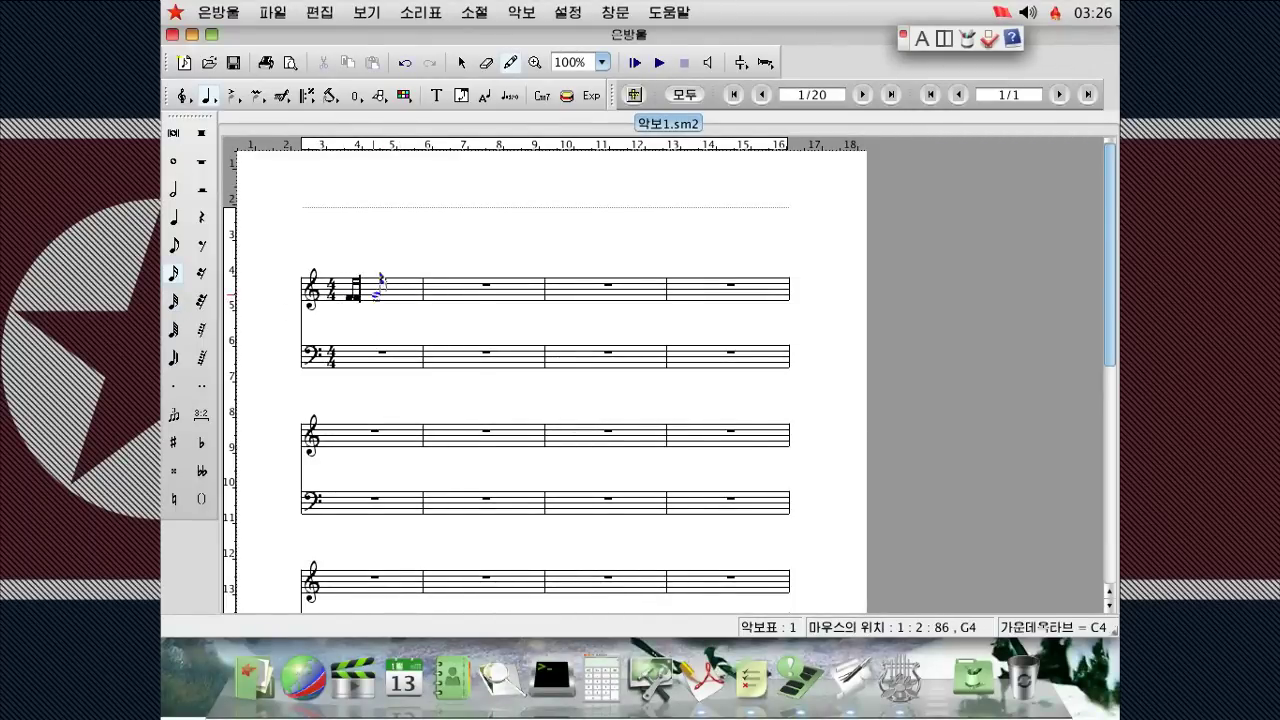
{"action": "left_click", "coordinate": [381, 296]}
{"action": "left_click", "coordinate": [403, 296]}
{"action": "left_click", "coordinate": [406, 285]}
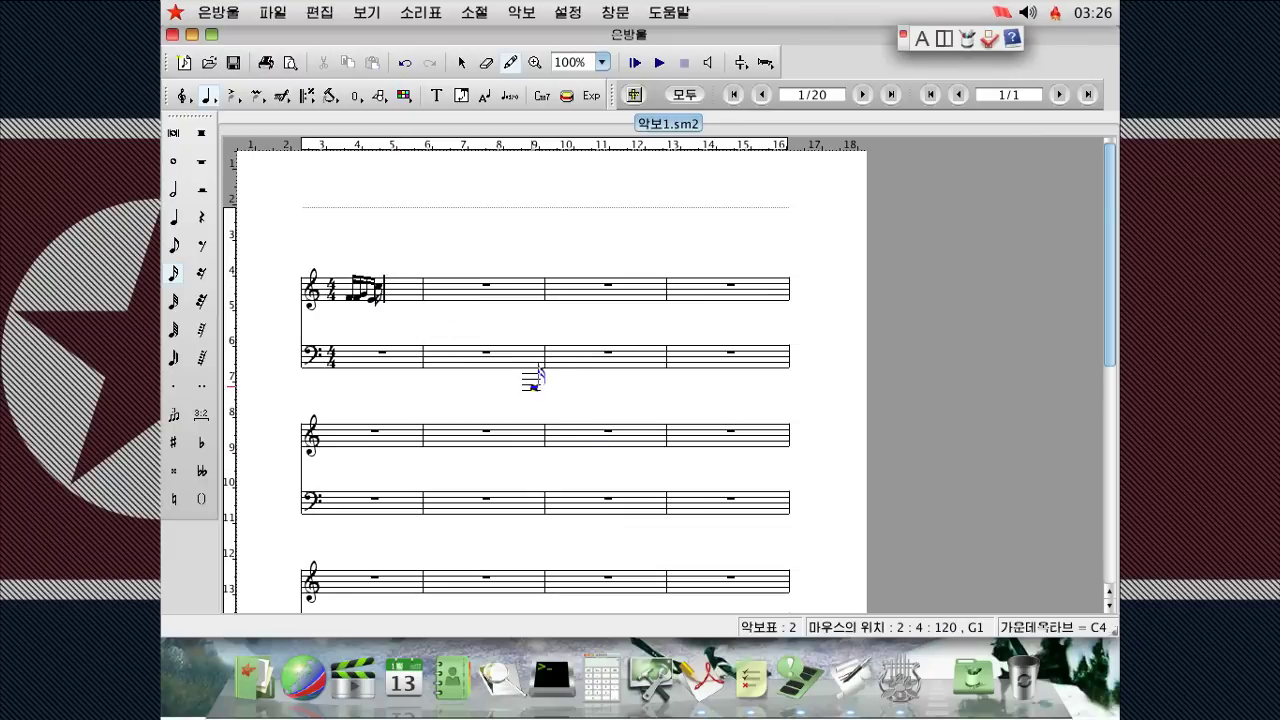
- Close the score 악보1.sm2 and quit the music notation program (은방울)
{"action": "right_click", "coordinate": [533, 380]}
{"action": "key", "text": "Escape"}
{"action": "key", "text": "ctrl+w"}
{"action": "left_click", "coordinate": [598, 372]}
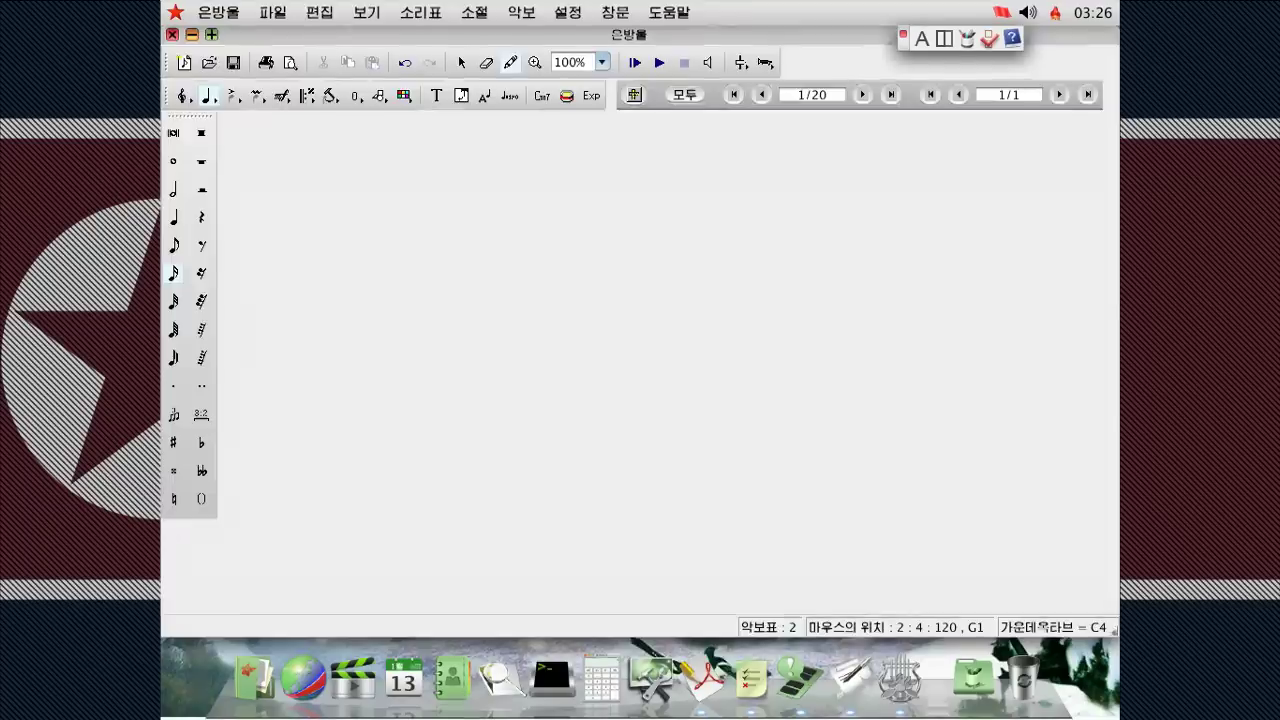
{"action": "key", "text": "ctrl+q"}
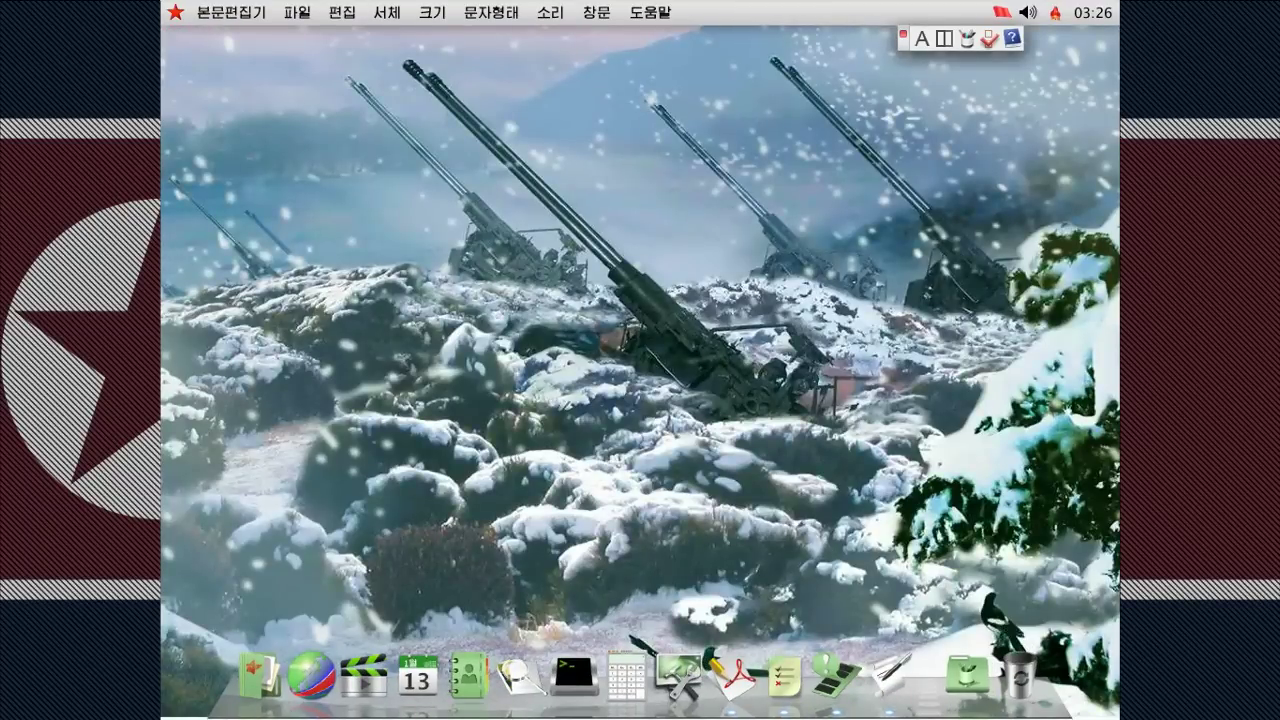
- Show the applications folder (응용프로그람) in the file browser, look over its contents, and close it
{"action": "left_click", "coordinate": [952, 676]}
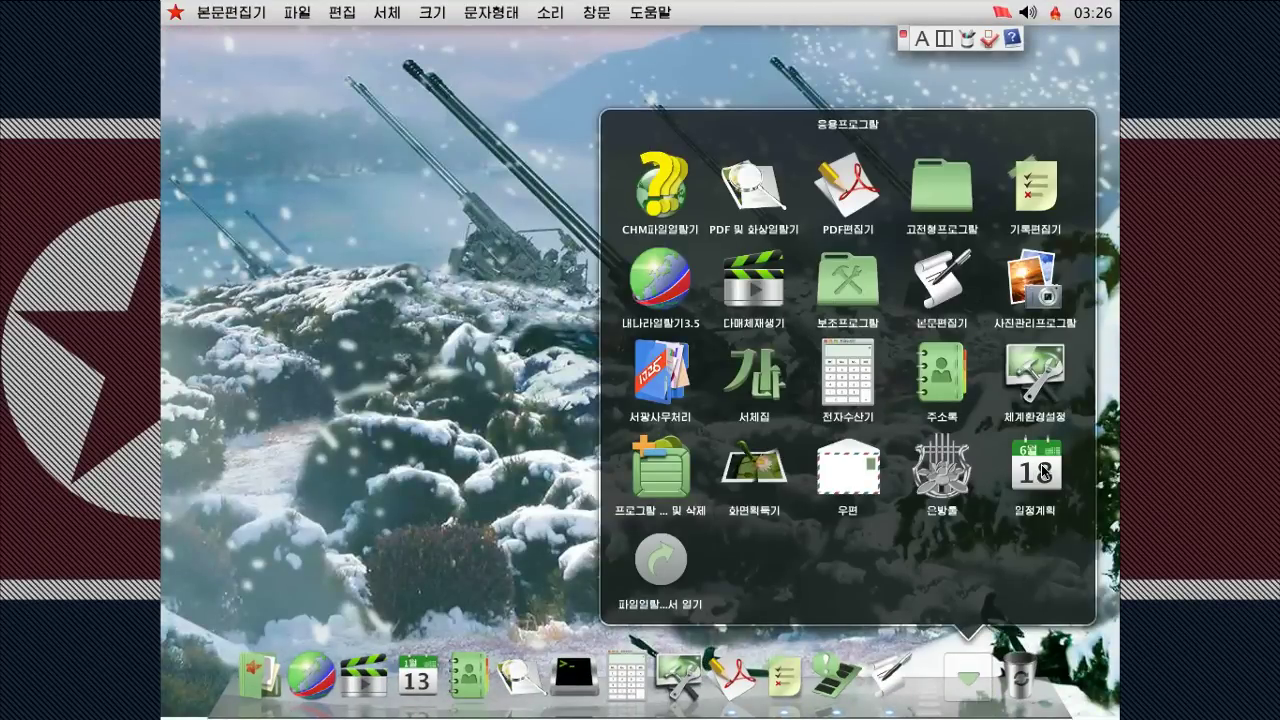
{"action": "left_click", "coordinate": [680, 572]}
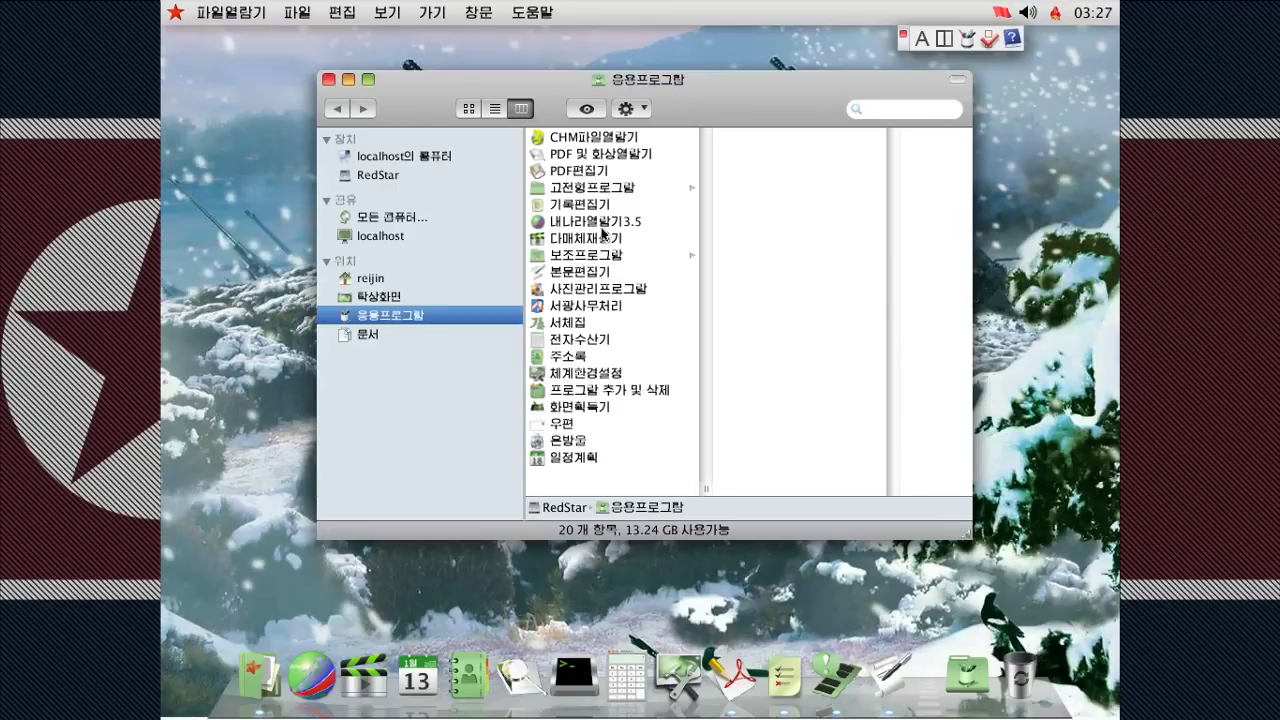
{"action": "left_click", "coordinate": [329, 81]}
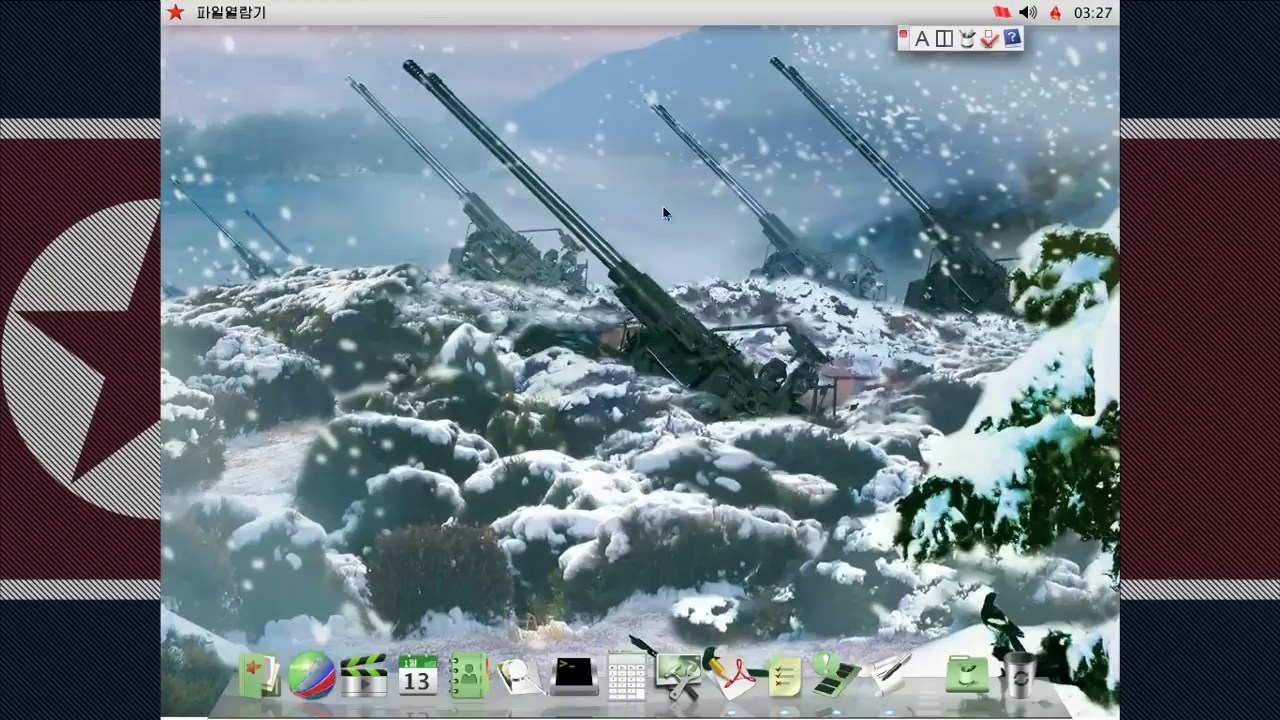
- Try the input method toolbar's character mode and switch the keyboard layout to German
{"action": "left_click", "coordinate": [926, 42]}
{"action": "left_click", "coordinate": [919, 43]}
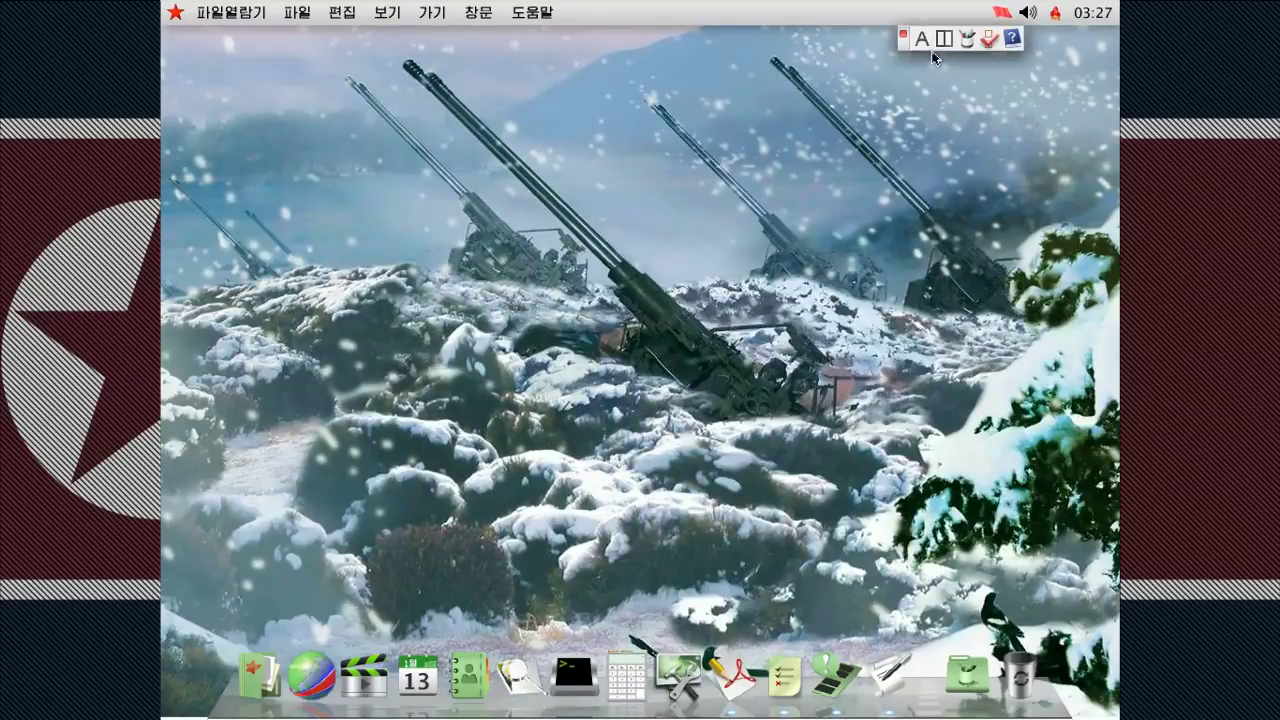
{"action": "left_click", "coordinate": [1054, 13]}
{"action": "left_click", "coordinate": [1014, 56]}
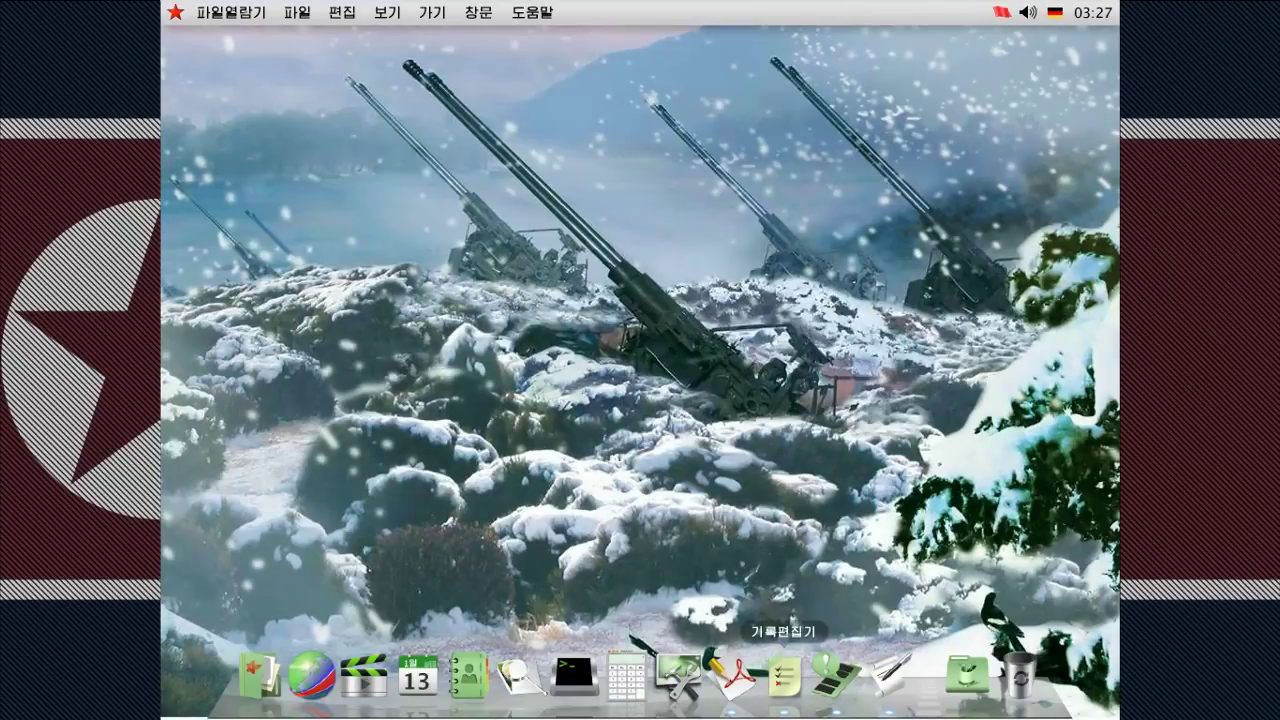
- Open the text editor (본문편집기), test the keyboard layout with characters such as zz and ::_--, erase them, and close the empty document
{"action": "left_click", "coordinate": [888, 680]}
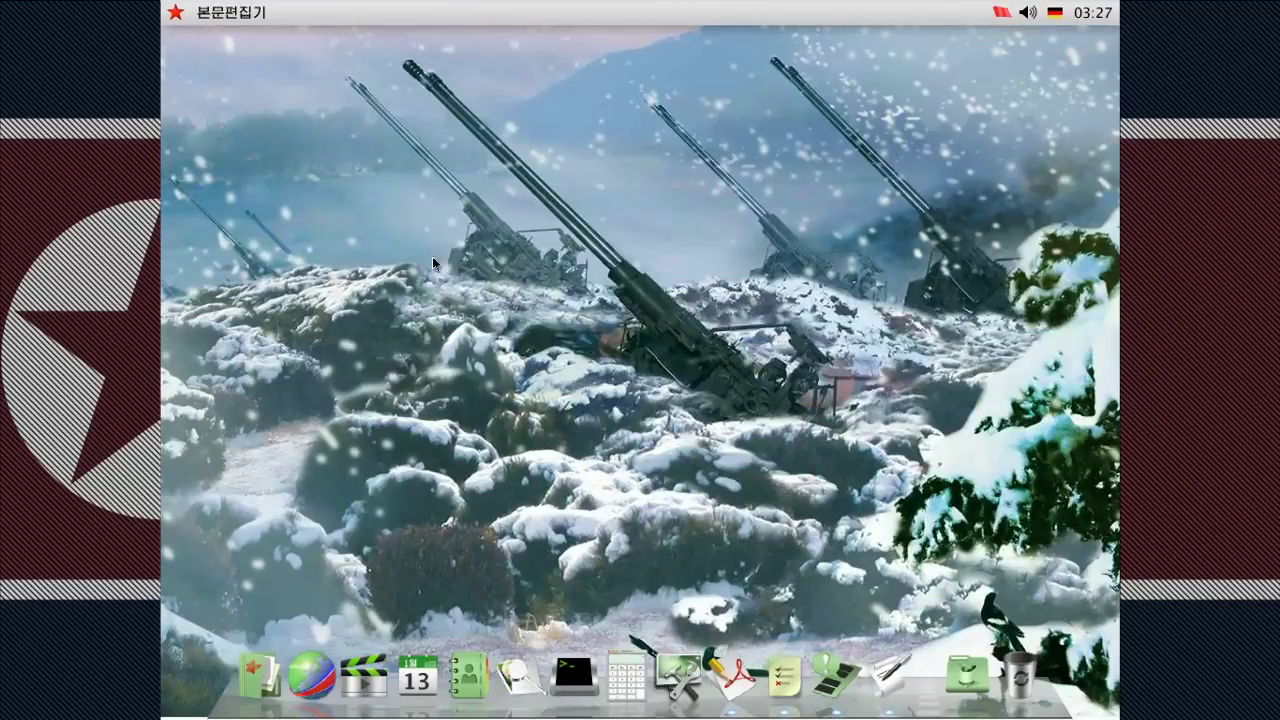
{"action": "type", "text": "zz"}
{"action": "key", "text": "BackSpace"}
{"action": "key", "text": "BackSpace"}
{"action": "type", "text": "::_--"}
{"action": "key", "text": "BackSpace"}
{"action": "key", "text": "BackSpace"}
{"action": "key", "text": "BackSpace"}
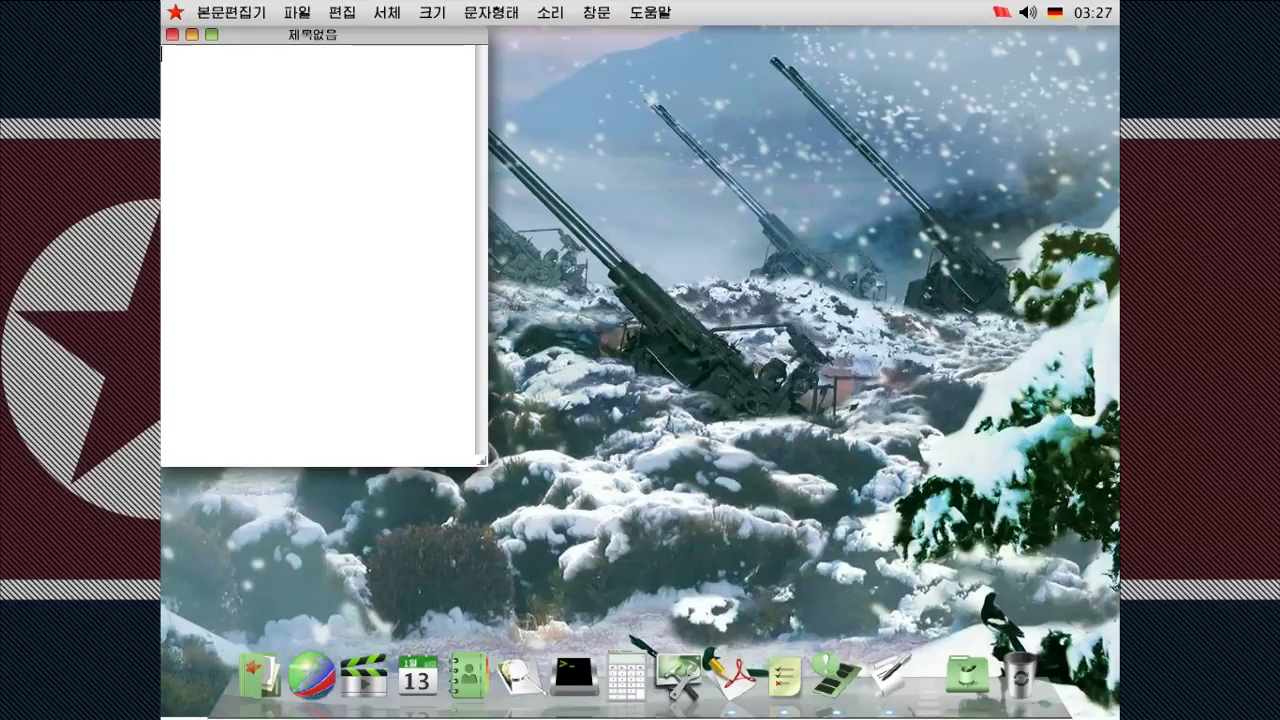
{"action": "left_click", "coordinate": [172, 35]}
{"action": "left_click", "coordinate": [390, 277]}
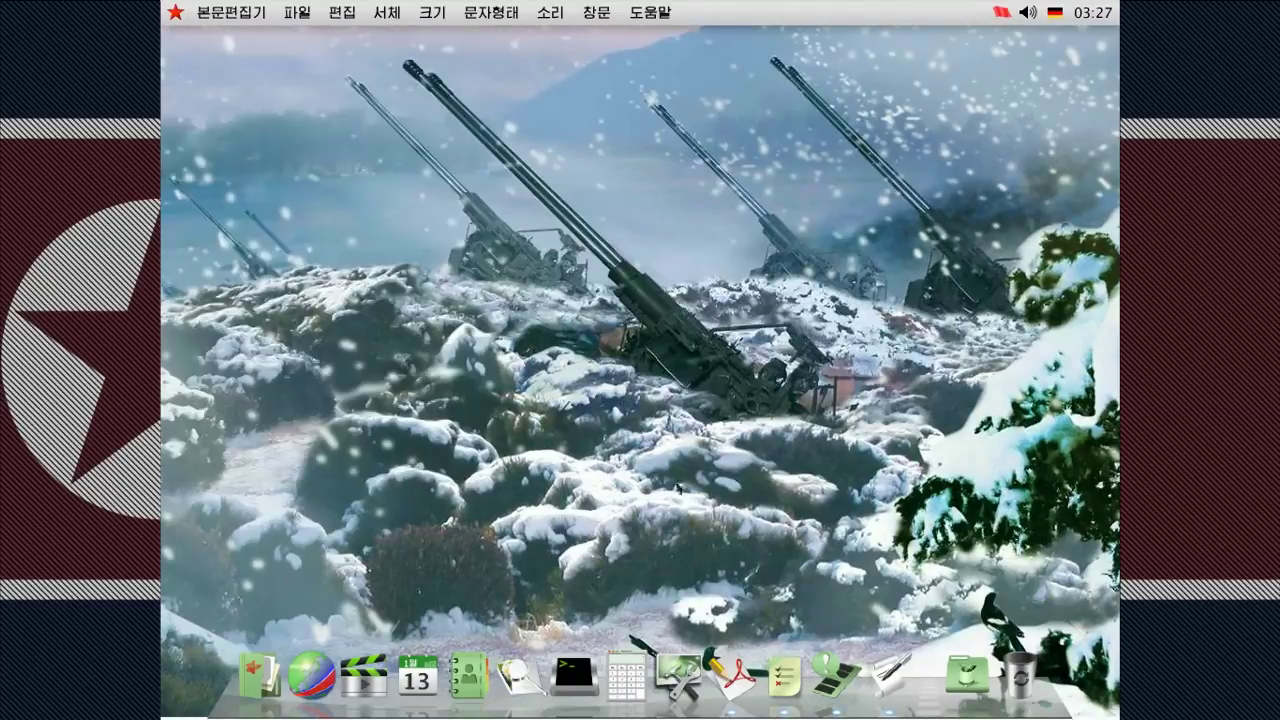
- Open a terminal and run sudo without arguments, followed by sudo whomai
{"action": "left_click", "coordinate": [563, 680]}
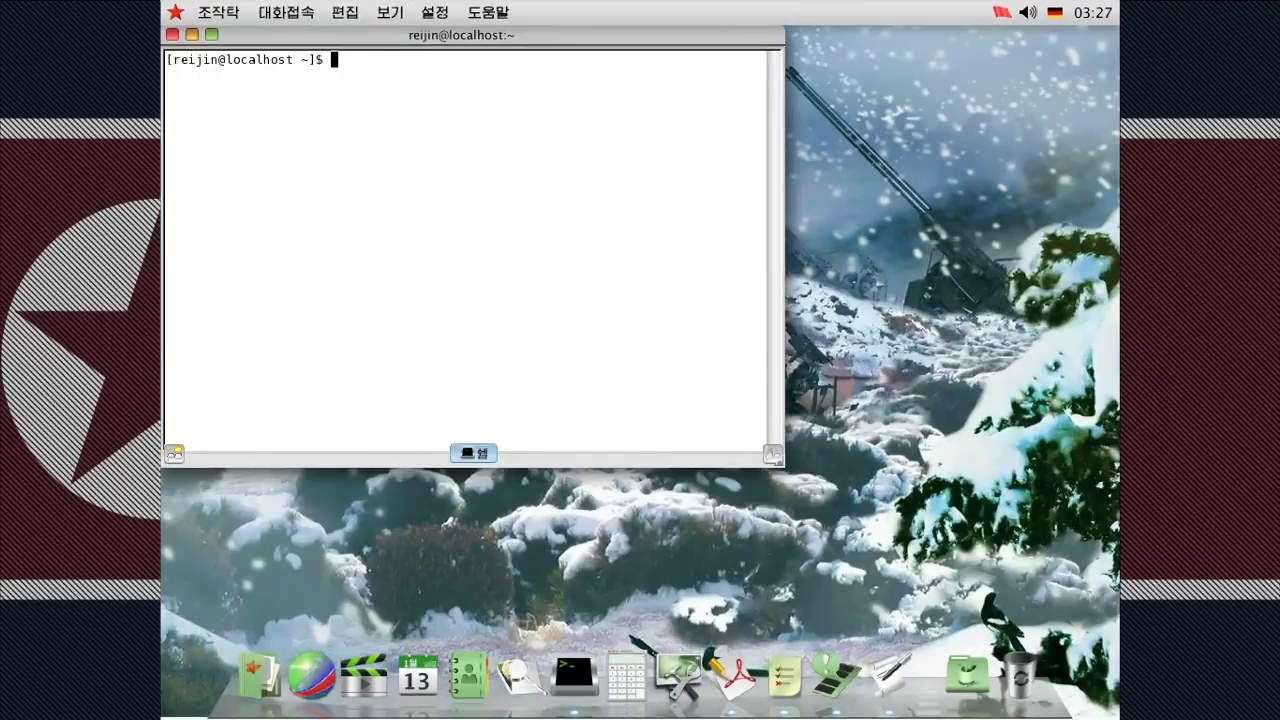
{"action": "type", "text": "sudo"}
{"action": "key", "text": "Return"}
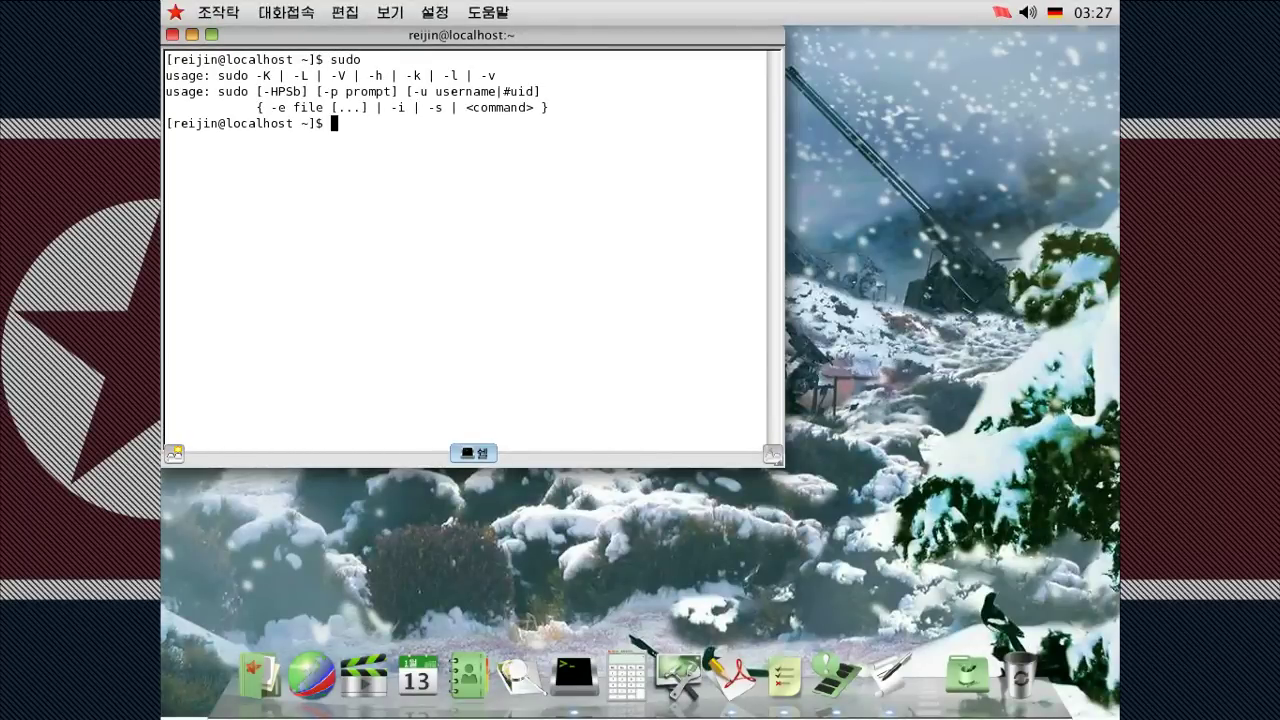
{"action": "type", "text": "sudo whomai"}
{"action": "key", "text": "Return"}
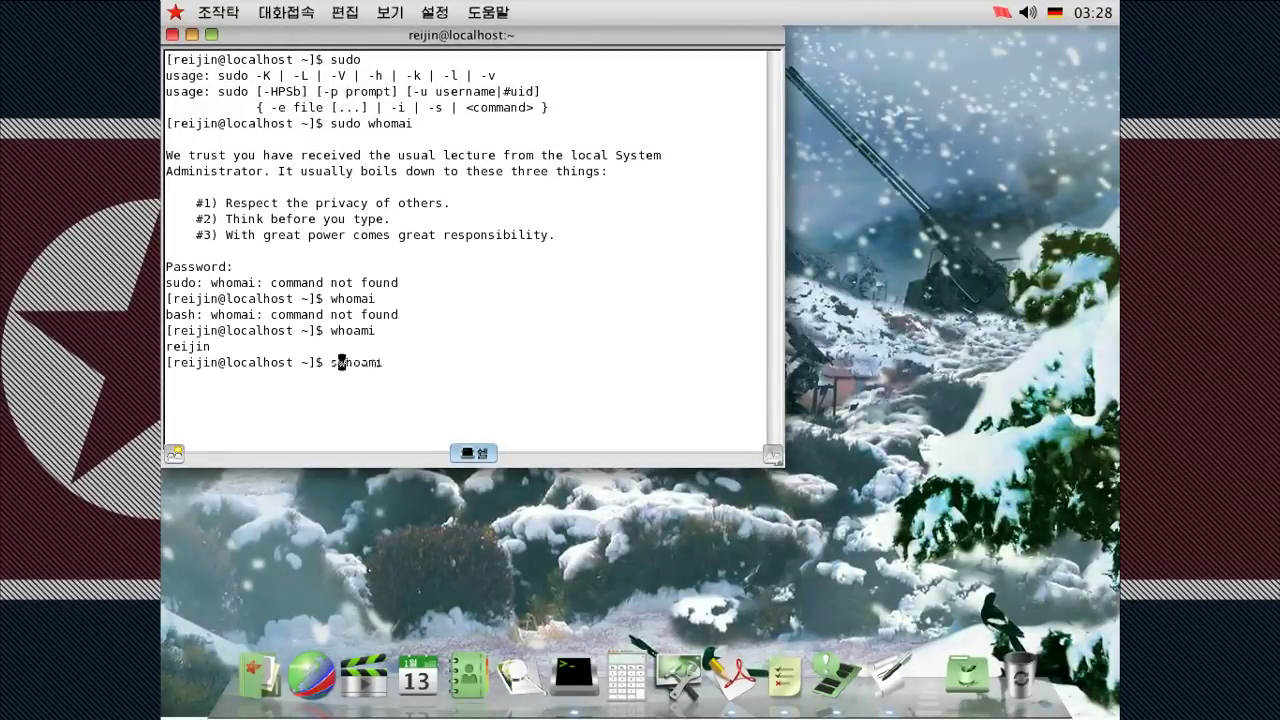
- Run sudo whoami, read its output, and close the terminal window
{"action": "type", "text": "sudo"}
{"action": "key", "text": "Return"}
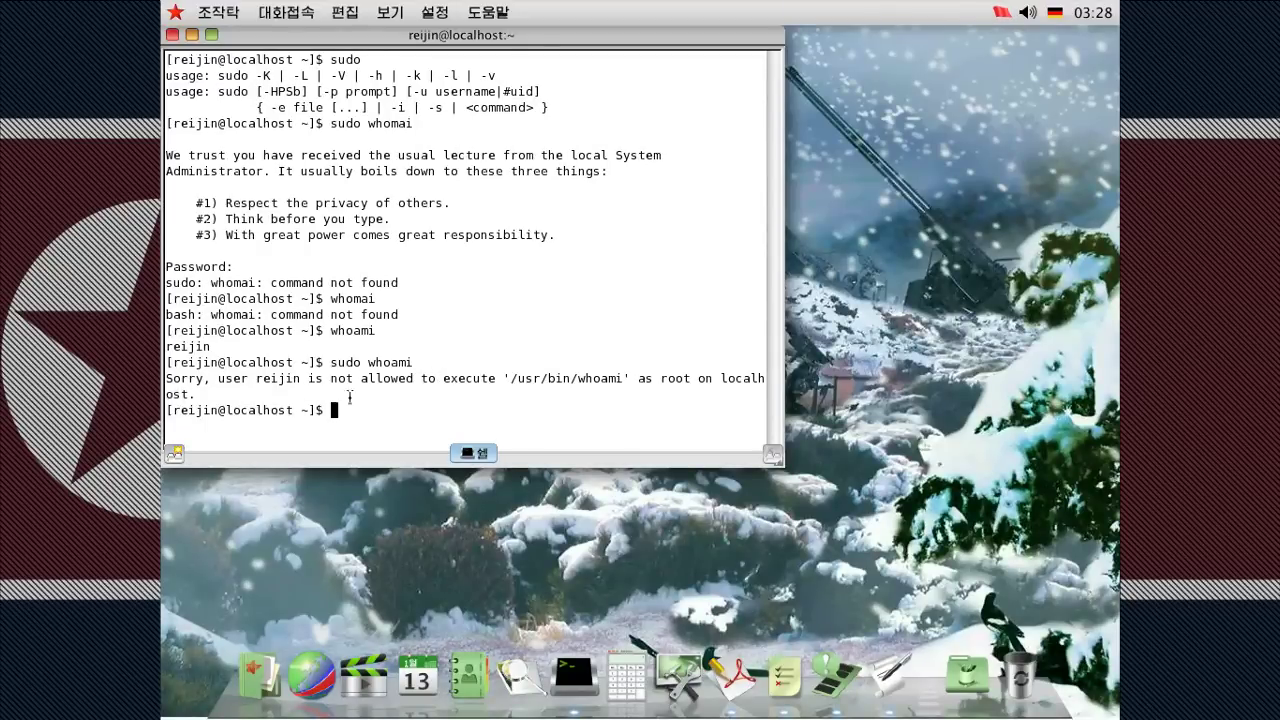
{"action": "left_click_drag", "start_coordinate": [420, 366], "coordinate": [616, 378]}
{"action": "left_click", "coordinate": [605, 389]}
{"action": "left_click", "coordinate": [172, 34]}
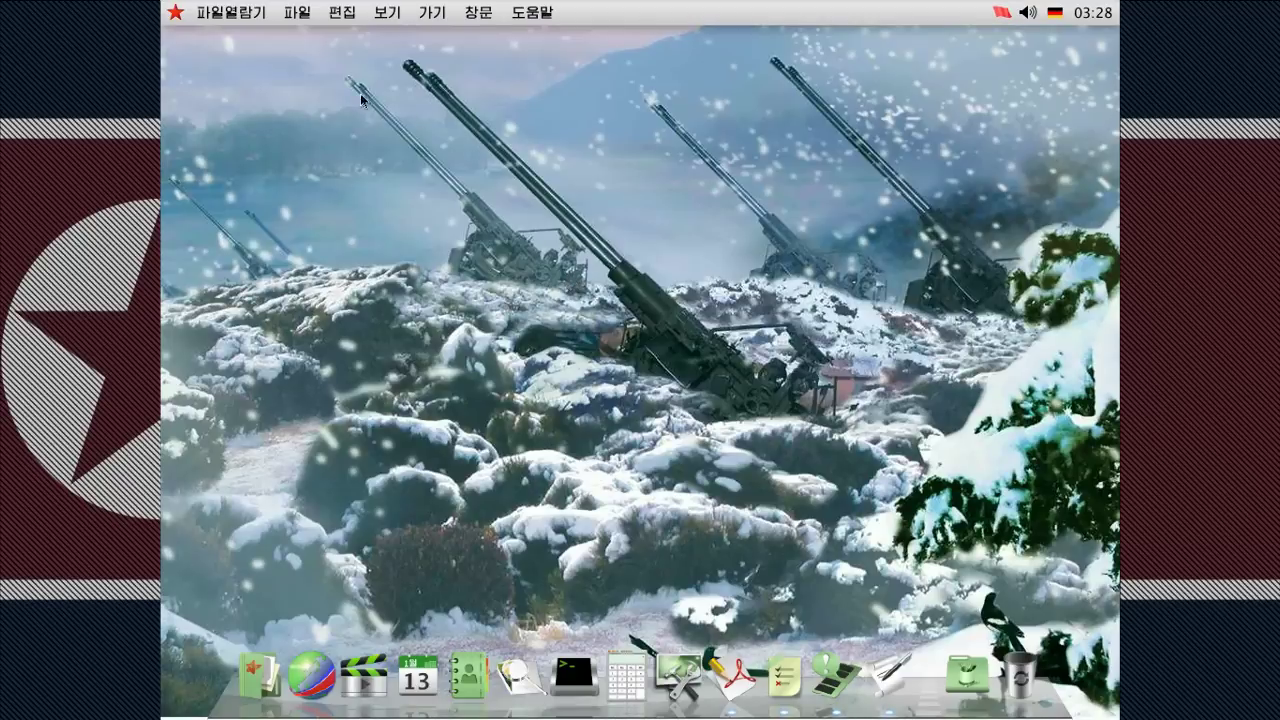
- Look over the programs in the dock's applications folder (응용프로그람) once more and dismiss it
{"action": "left_click_drag", "start_coordinate": [264, 54], "coordinate": [822, 414]}
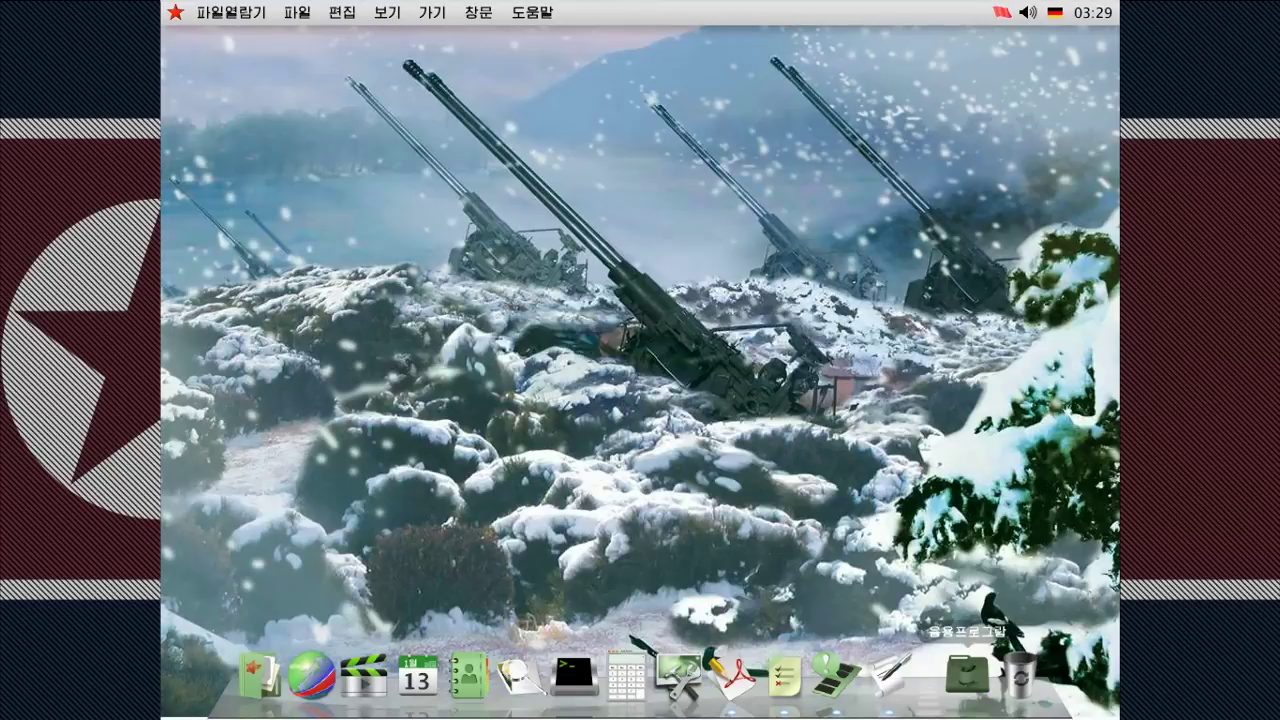
{"action": "left_click", "coordinate": [967, 677]}
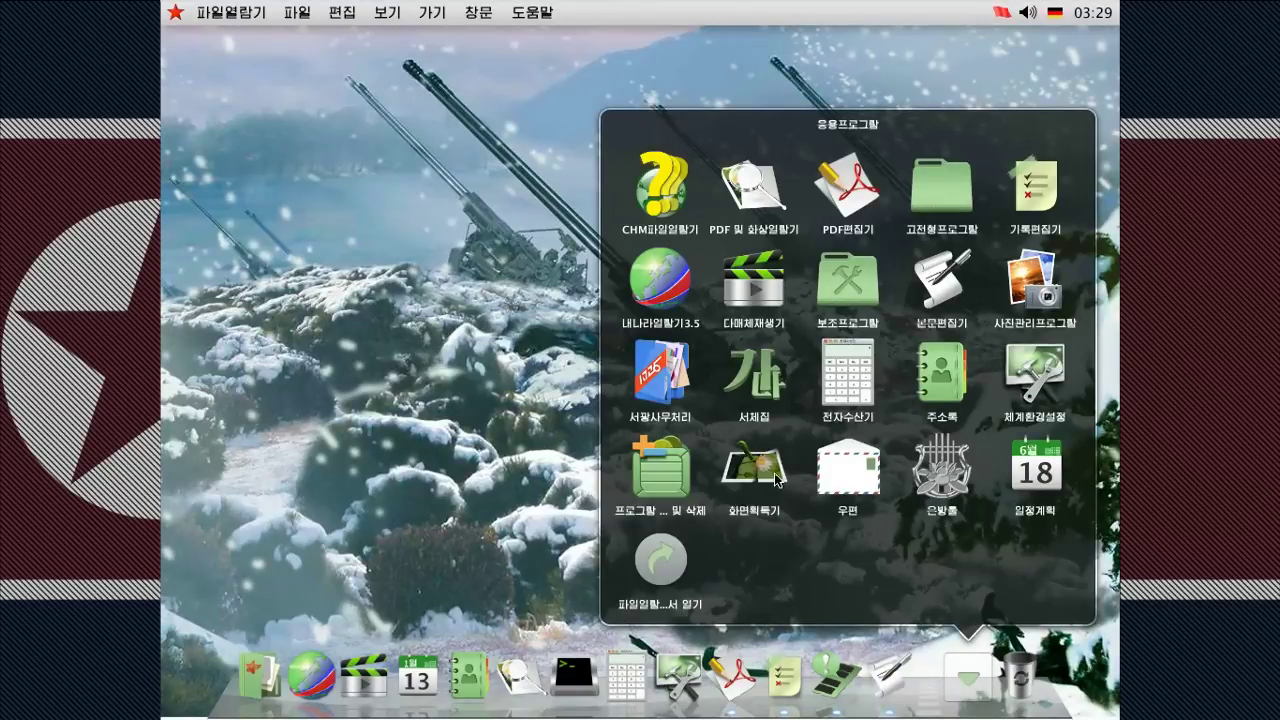
{"action": "left_click", "coordinate": [478, 310]}
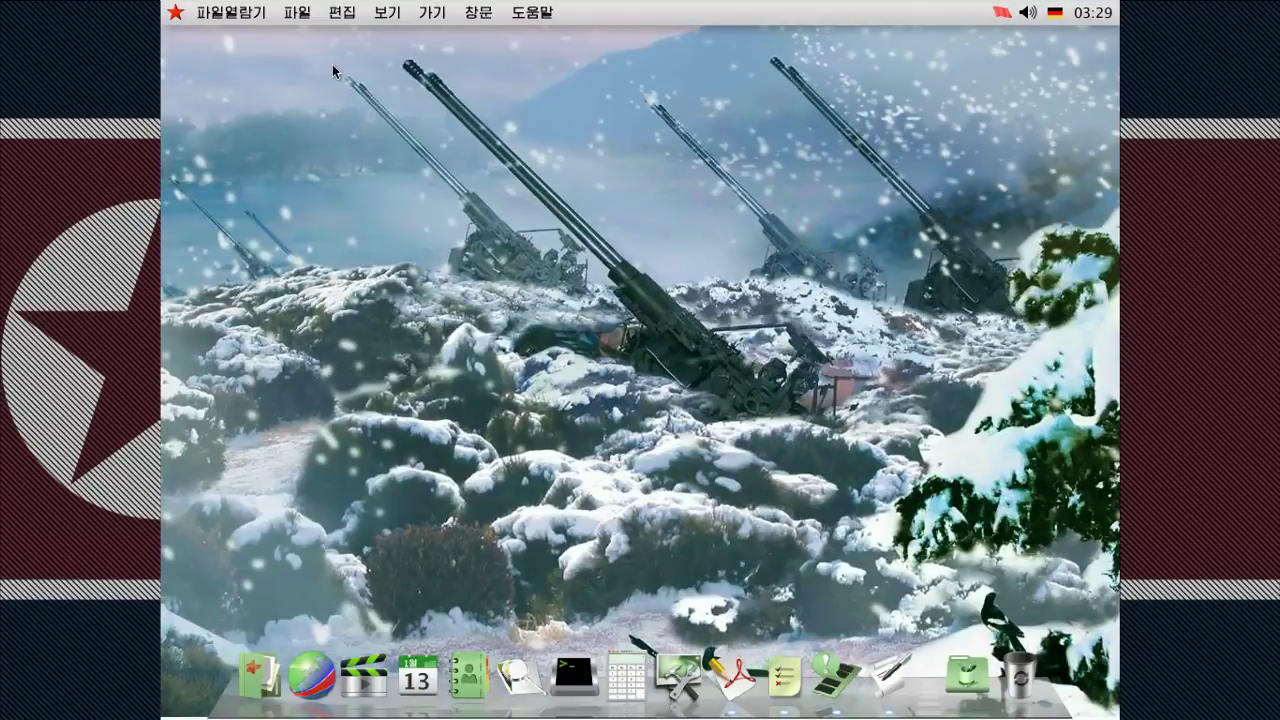
- Log out of the current user account (가입탈퇴), confirm the logout, and return to the login screen
{"action": "left_click", "coordinate": [175, 12]}
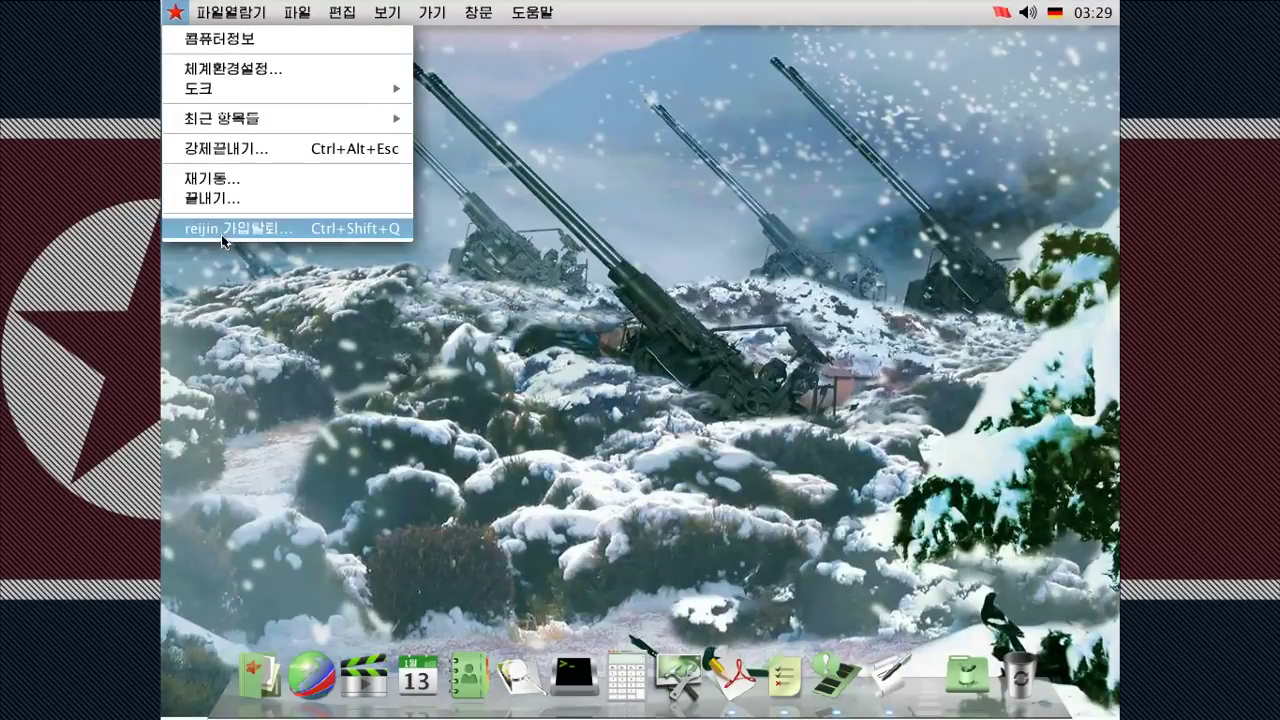
{"action": "left_click", "coordinate": [224, 236]}
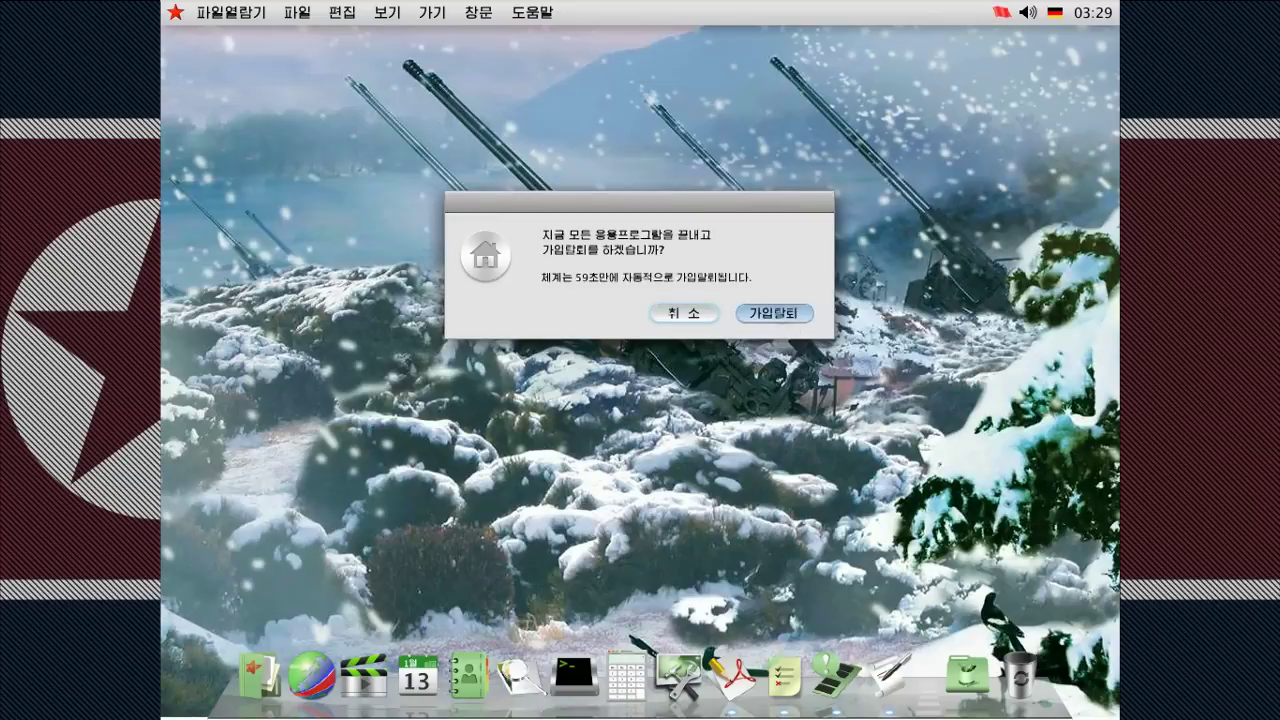
{"action": "key", "text": "Return"}
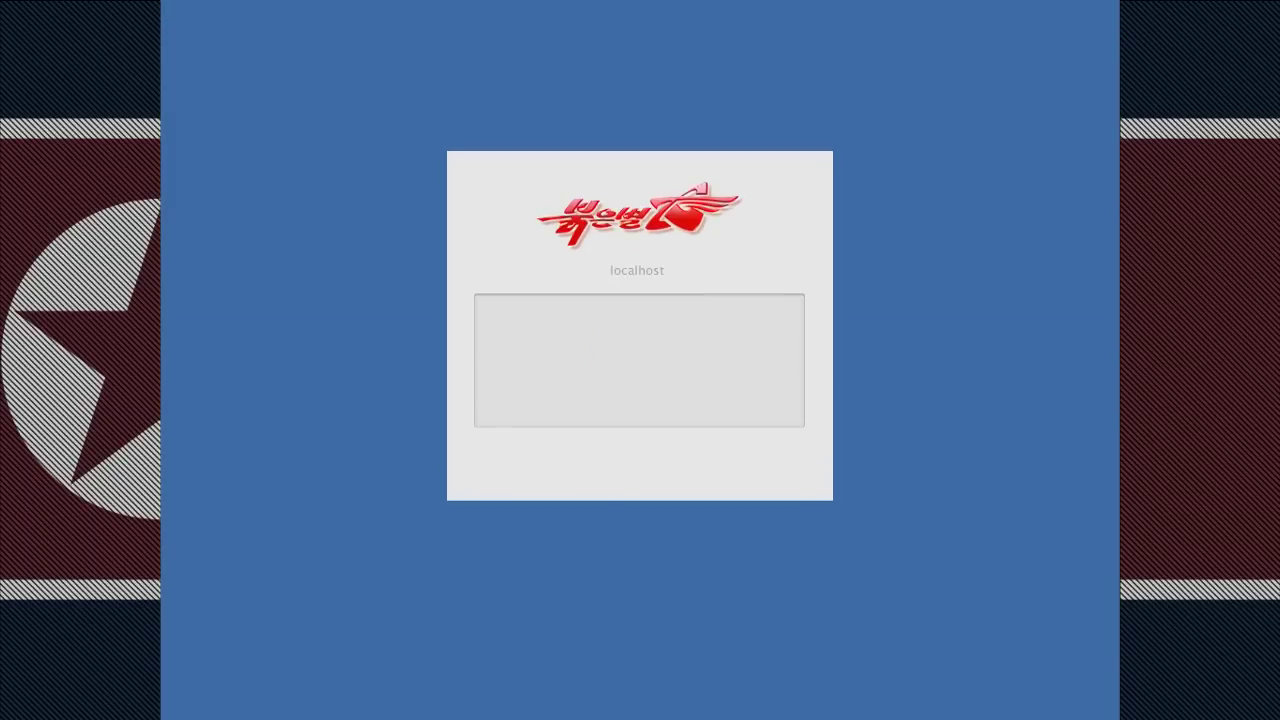
{"action": "left_click", "coordinate": [489, 455]}
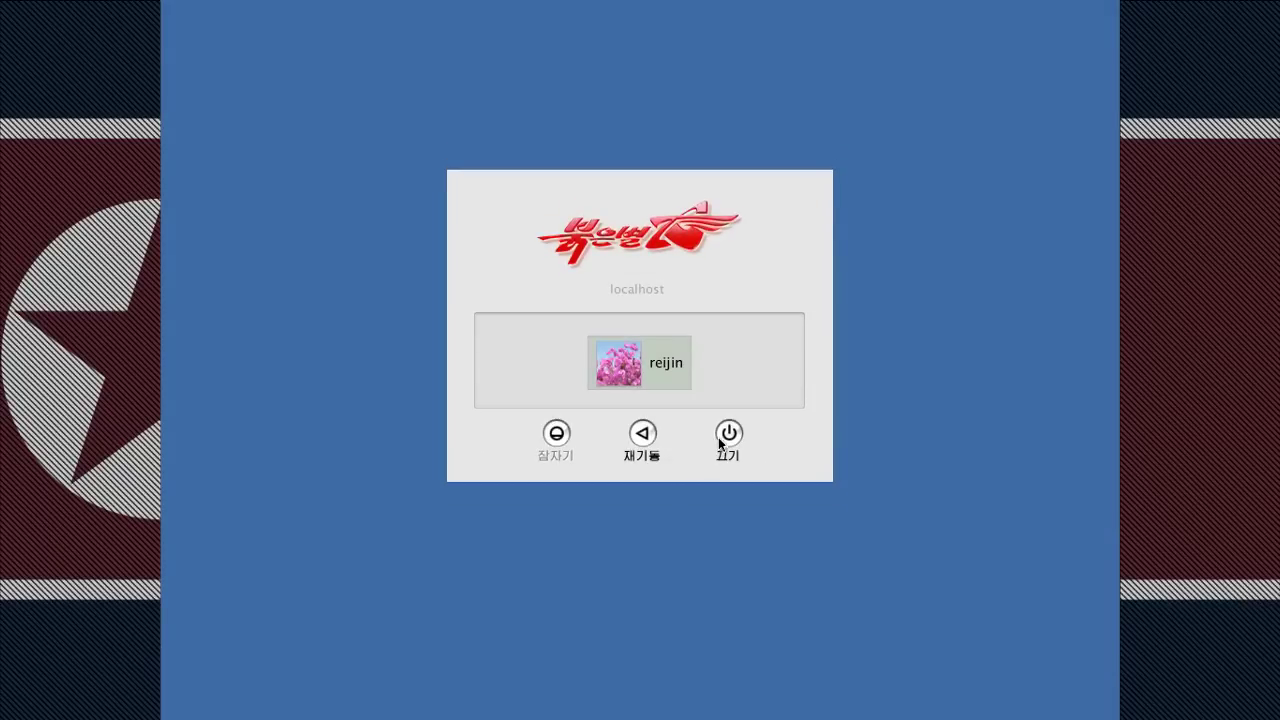